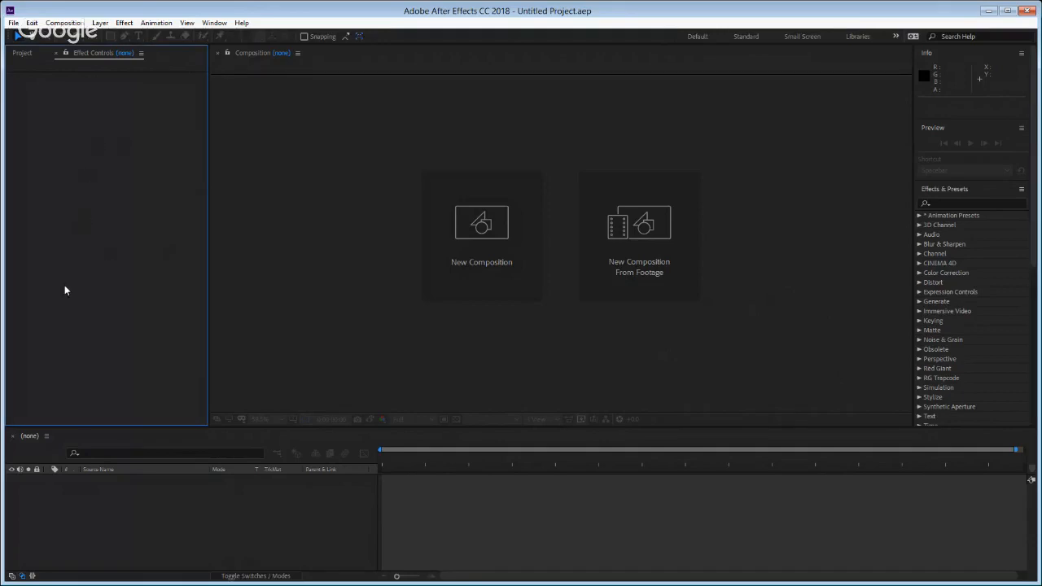
Create a new composition named Demo at 1920 x 1080, 23.976 fps, with a duration of 15 seconds.
{"action": "left_click", "coordinate": [20, 54]}
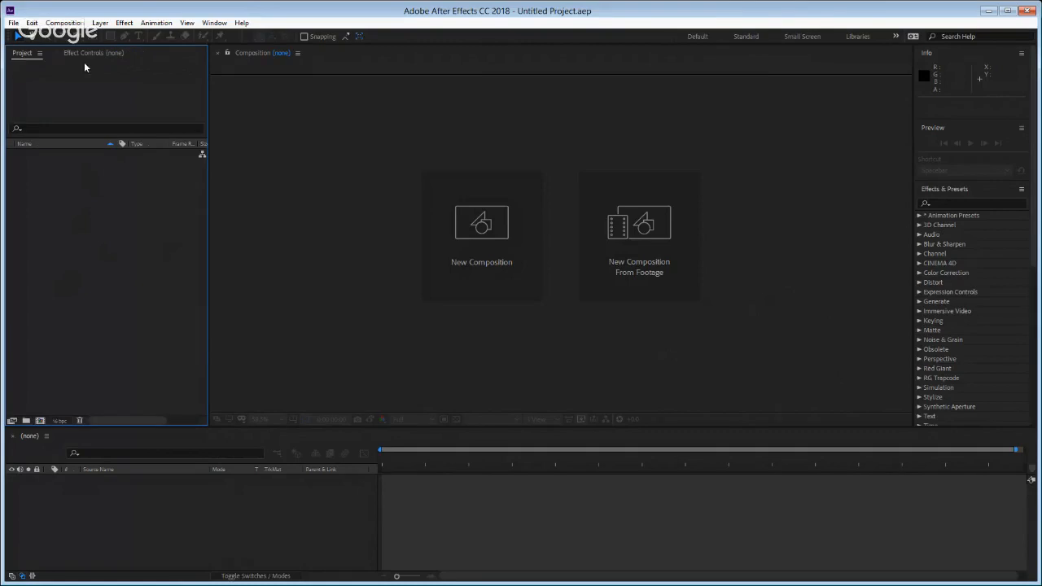
{"action": "left_click", "coordinate": [700, 10]}
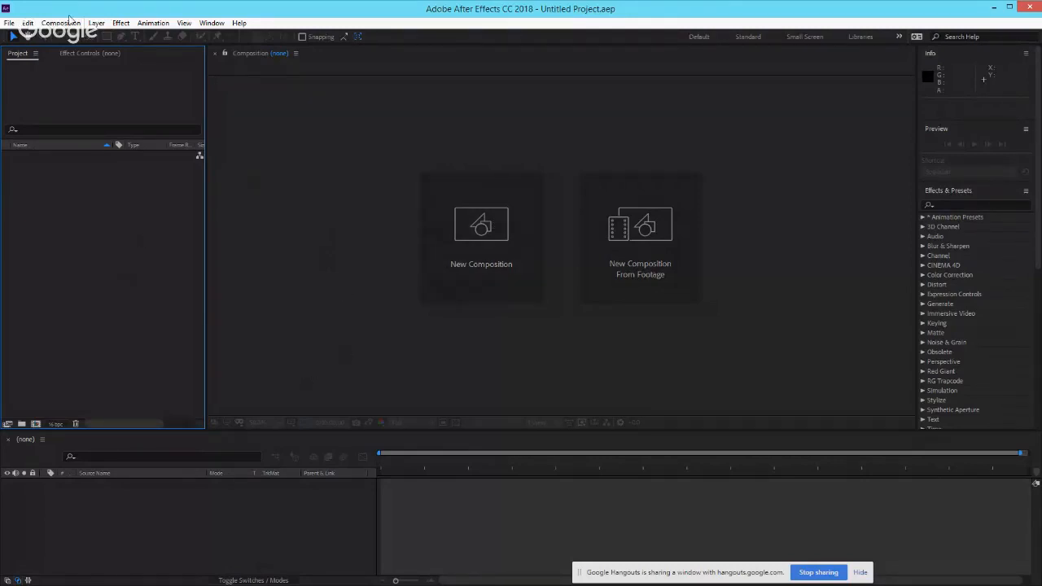
{"action": "left_click", "coordinate": [9, 23]}
{"action": "left_click", "coordinate": [590, 152]}
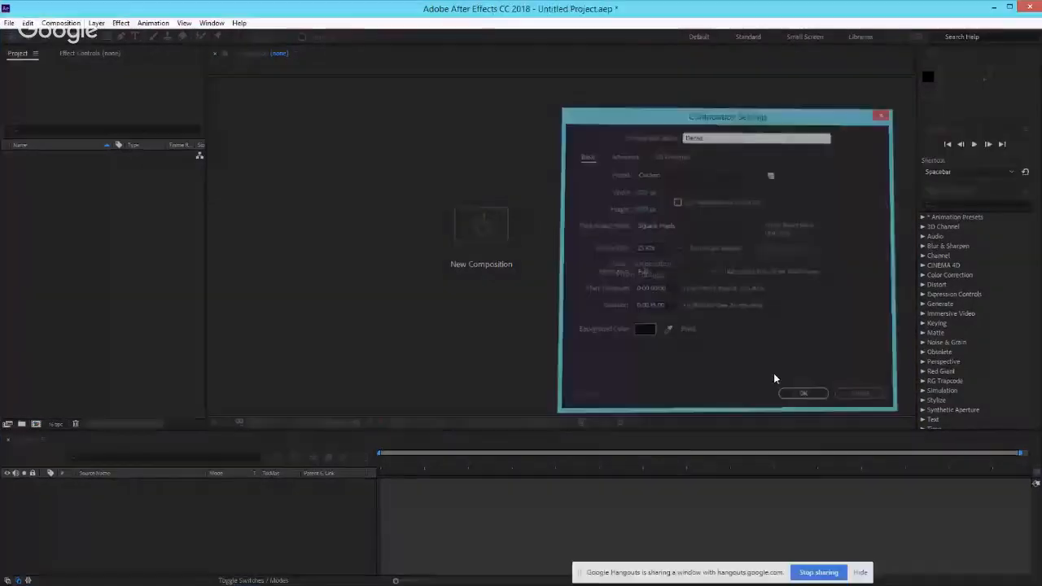
{"action": "key", "text": "Return"}
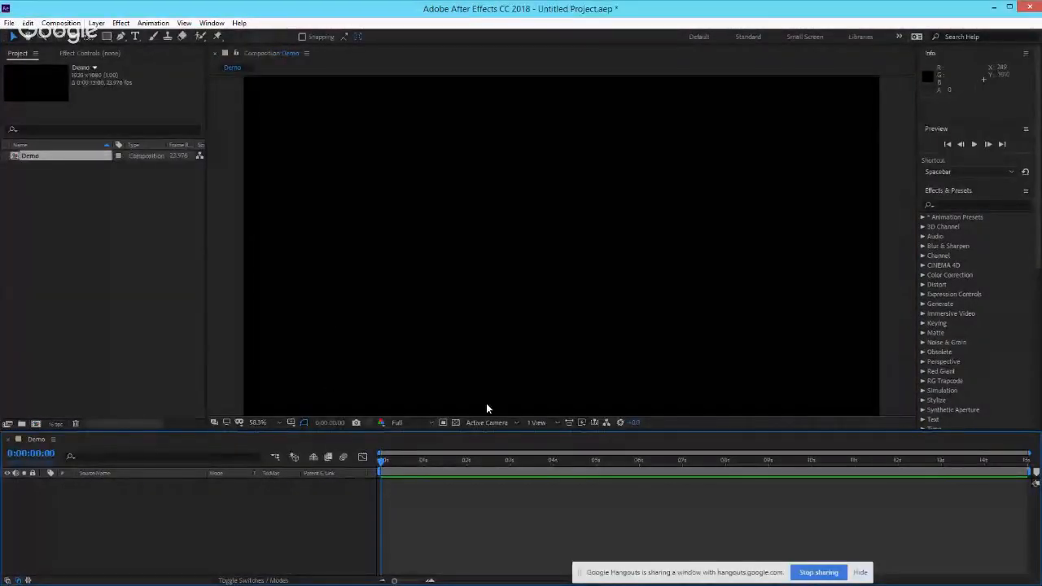
Show the empty Demo composition on the transparency grid at 50% zoom, and restore its black background.
{"action": "left_click", "coordinate": [455, 422]}
{"action": "scroll", "coordinate": [472, 237], "scroll_direction": "down", "scroll_amount": 1}
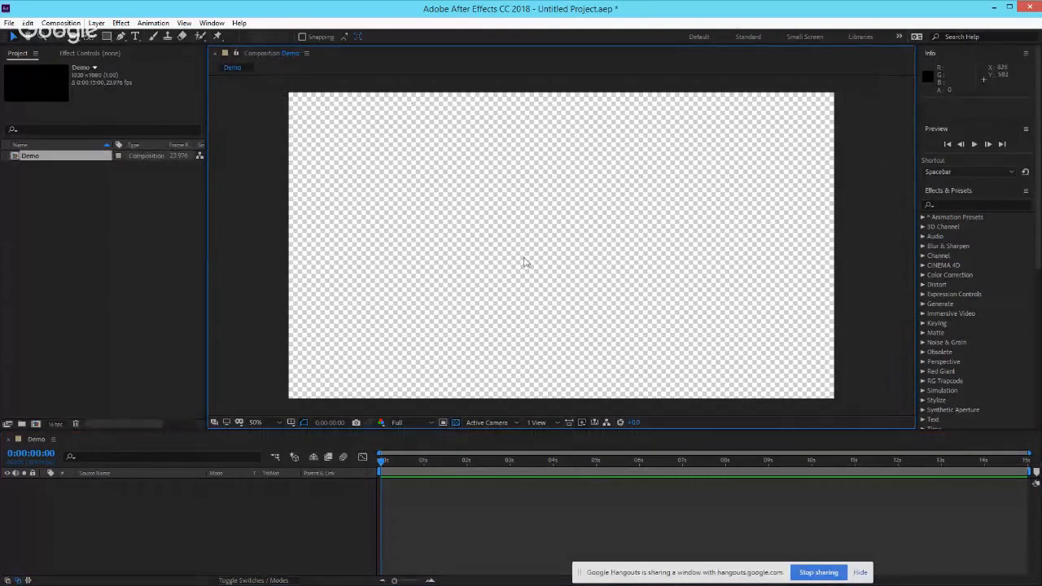
{"action": "scroll", "coordinate": [530, 269], "scroll_direction": "up", "scroll_amount": 1}
{"action": "scroll", "coordinate": [530, 270], "scroll_direction": "down", "scroll_amount": 1}
{"action": "left_click", "coordinate": [455, 423]}
{"action": "left_click", "coordinate": [269, 499]}
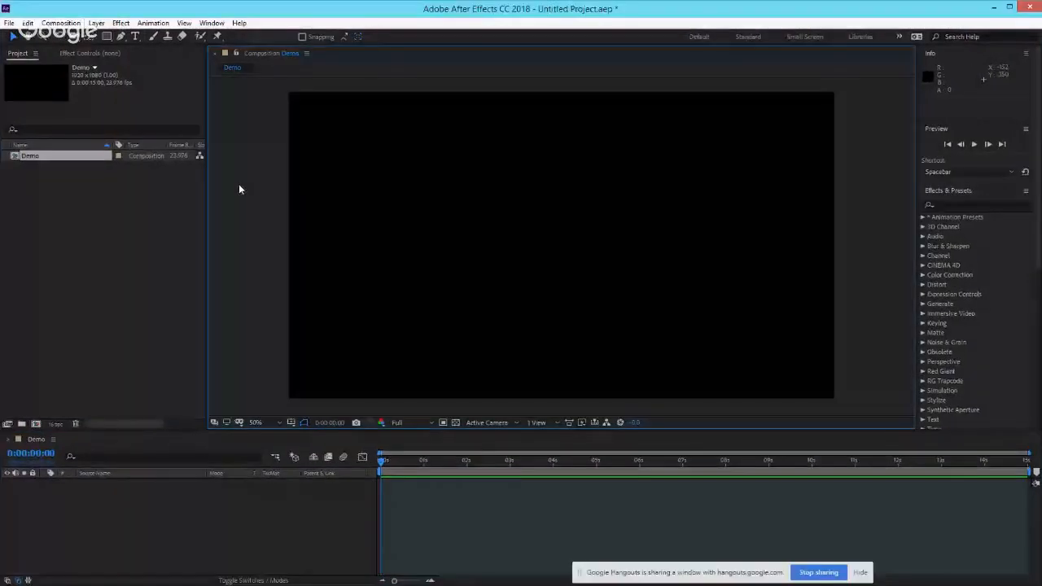
Open the DoctorStrange-TravelVlog.aep project and move the current time to the start of the Traveling composition.
{"action": "left_click", "coordinate": [8, 23]}
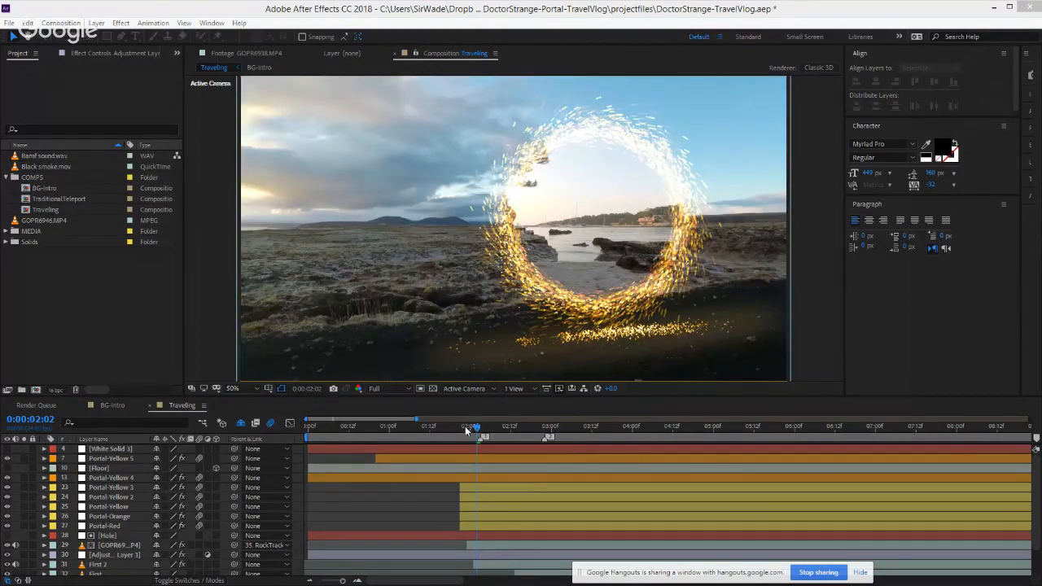
{"action": "left_click", "coordinate": [336, 426]}
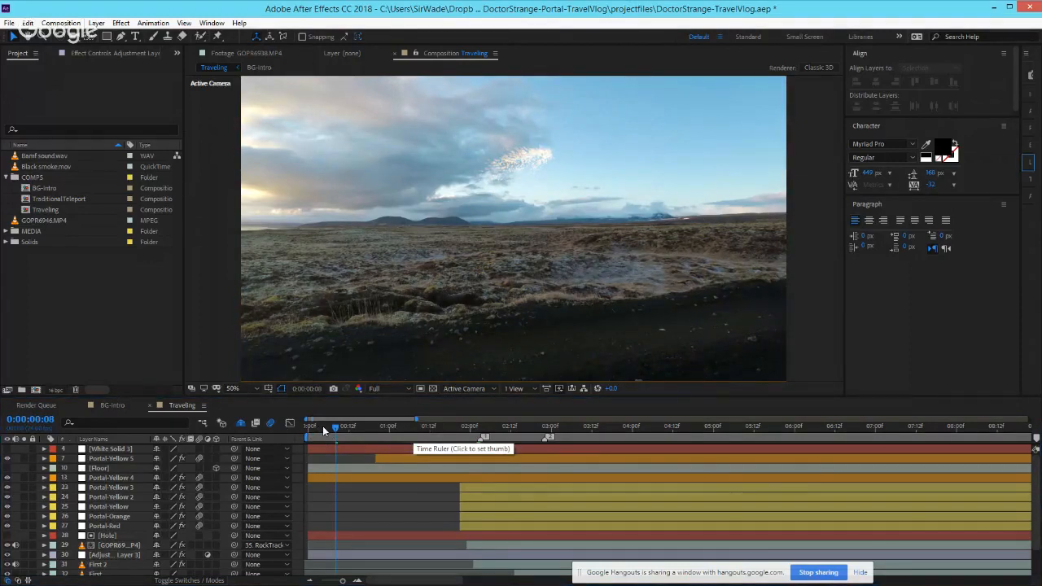
{"action": "left_click", "coordinate": [317, 428]}
{"action": "left_click_drag", "start_coordinate": [317, 427], "coordinate": [296, 432]}
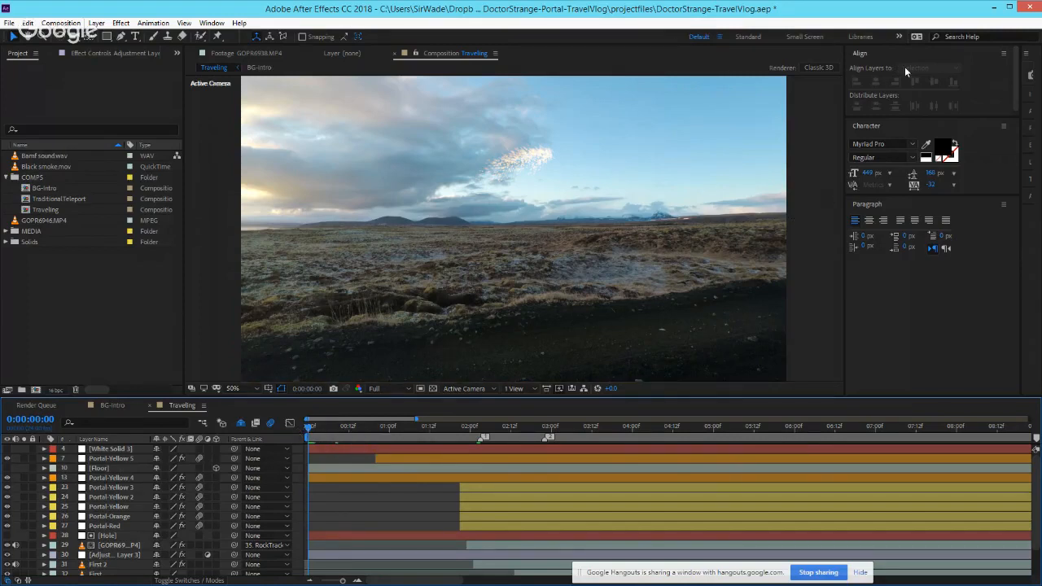
Scrub through the opening of the Traveling composition, set its preview resolution to Quarter, and return to 0:00:00:00.
{"action": "left_click_drag", "start_coordinate": [309, 427], "coordinate": [327, 428]}
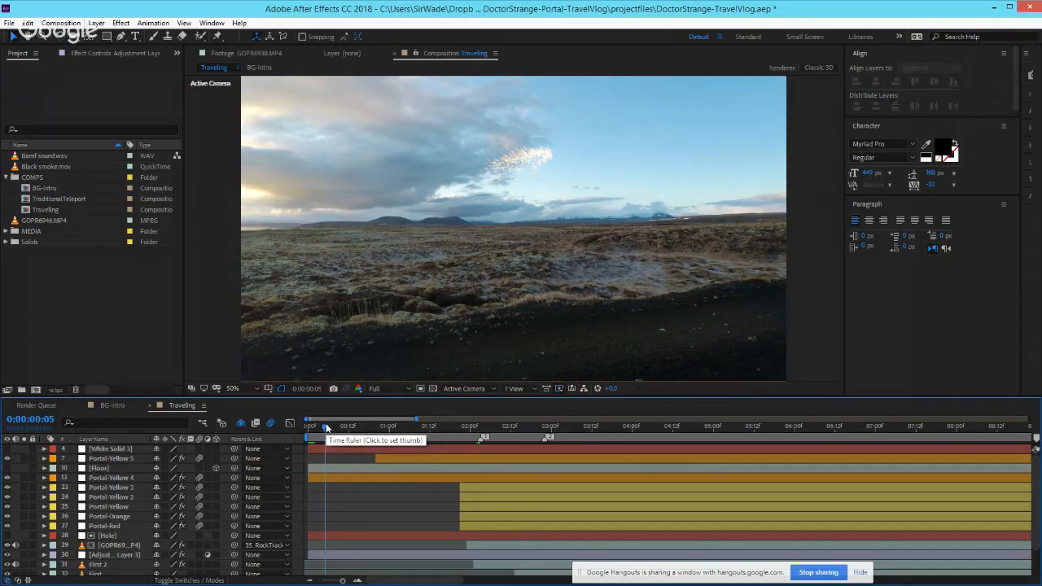
{"action": "scroll", "coordinate": [493, 339], "scroll_direction": "down", "scroll_amount": 2}
{"action": "scroll", "coordinate": [493, 339], "scroll_direction": "up", "scroll_amount": 2}
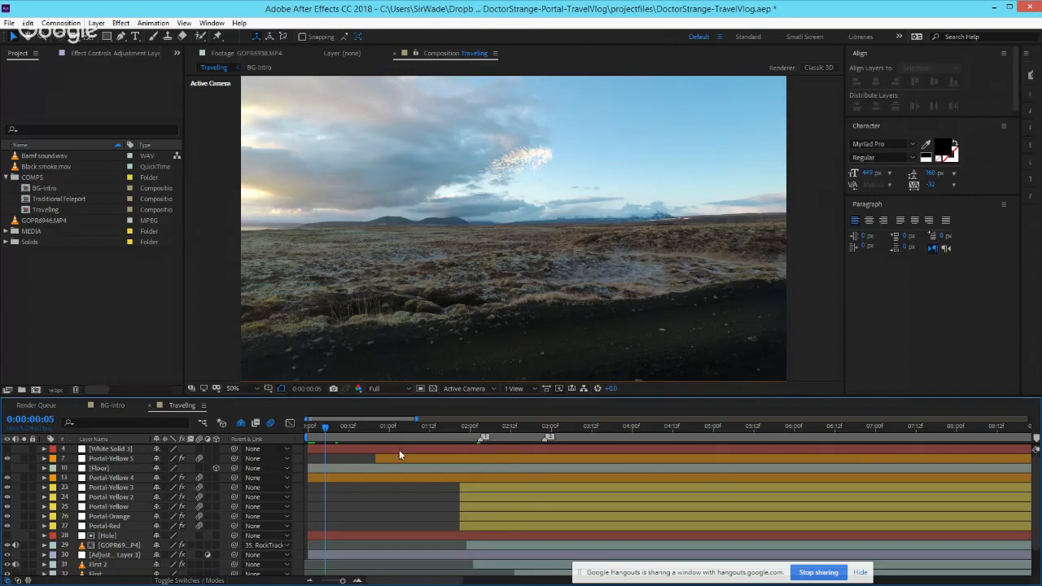
{"action": "left_click", "coordinate": [355, 427]}
{"action": "mouse_move", "coordinate": [346, 431]}
{"action": "left_mouse_down"}
{"action": "mouse_move", "coordinate": [391, 427]}
{"action": "mouse_move", "coordinate": [366, 428]}
{"action": "left_mouse_up"}
{"action": "left_click", "coordinate": [386, 392]}
{"action": "left_click", "coordinate": [394, 450]}
{"action": "left_click_drag", "start_coordinate": [342, 427], "coordinate": [306, 427]}
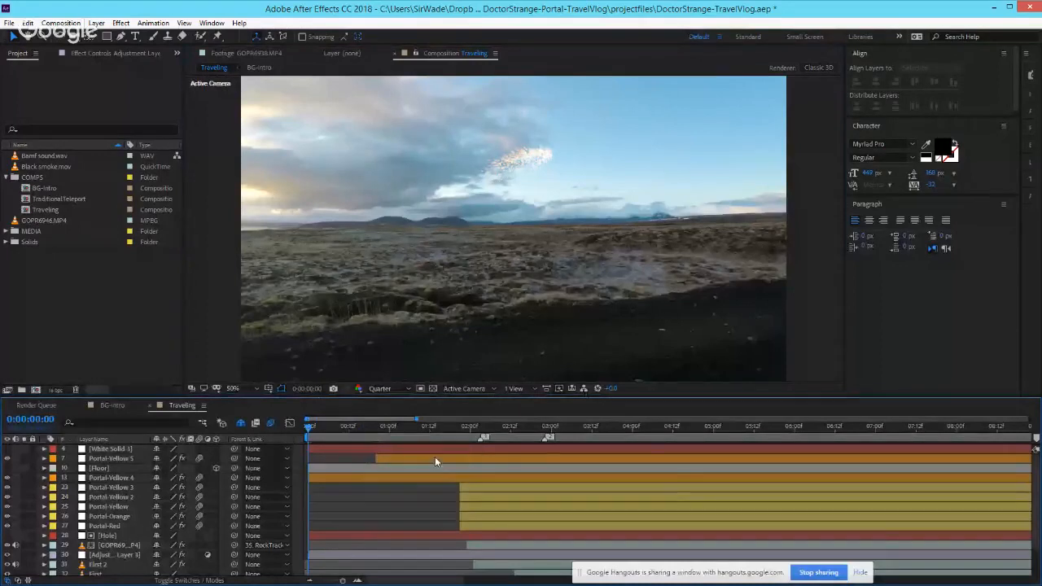
Widen the collapsed side panels to show the Preview settings, and move the current time to 0:00:02:04.
{"action": "left_click_drag", "start_coordinate": [1021, 57], "coordinate": [949, 73]}
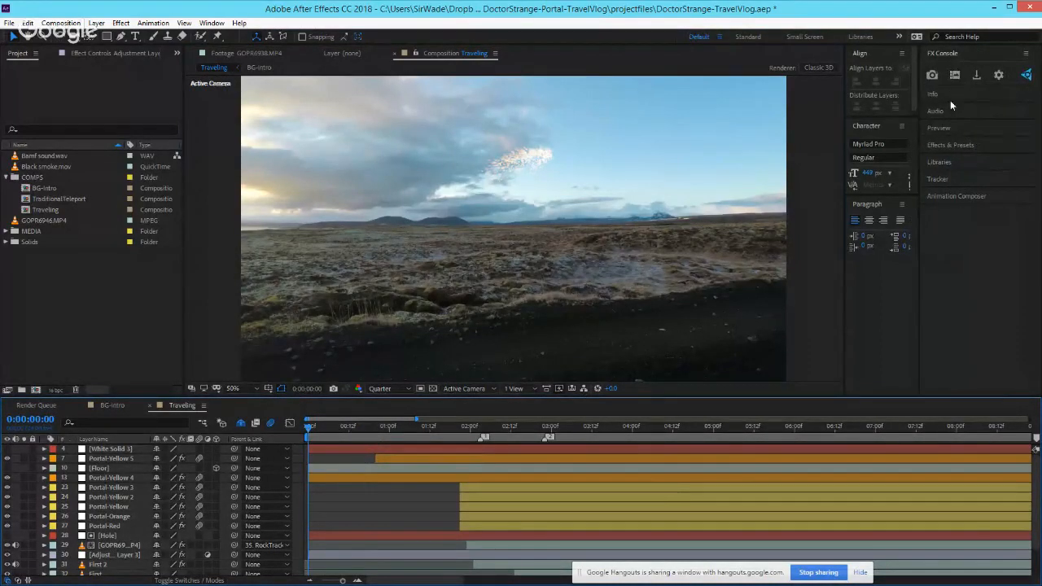
{"action": "left_click", "coordinate": [938, 127]}
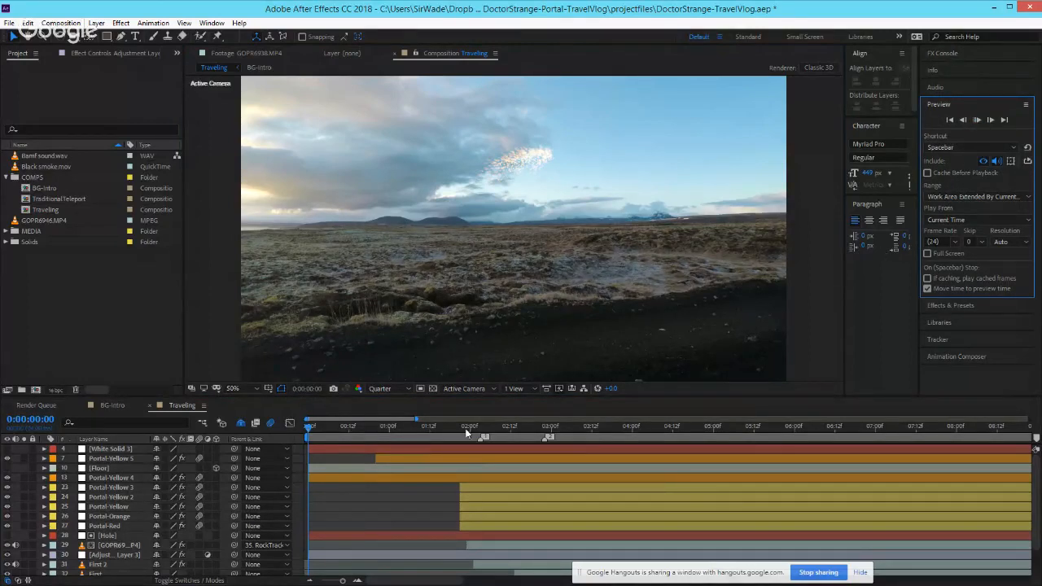
{"action": "left_click_drag", "start_coordinate": [385, 430], "coordinate": [485, 434]}
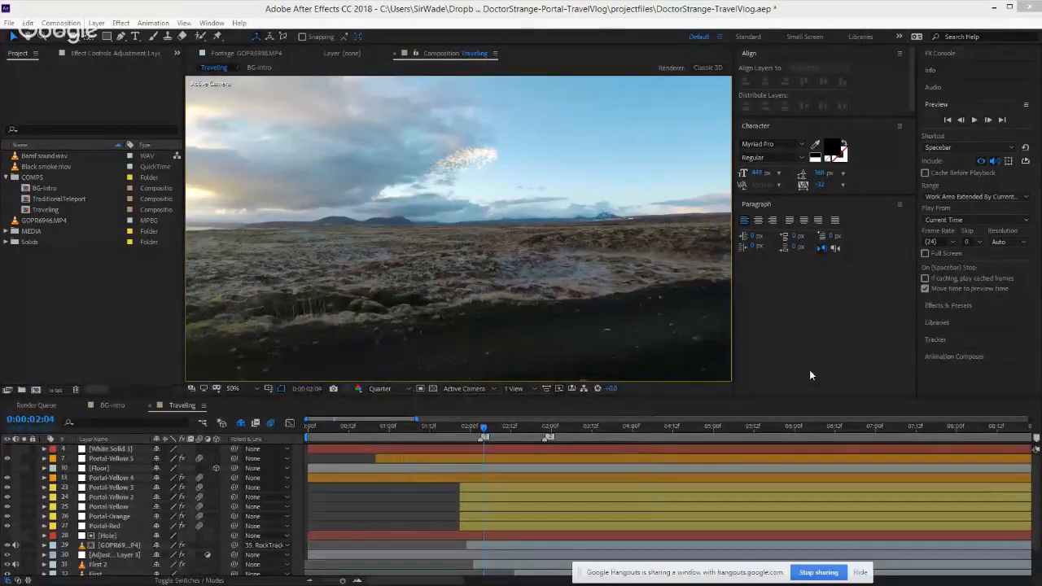
Import snapshot1.png into the project and open it in the footage viewer.
{"action": "left_click", "coordinate": [388, 127]}
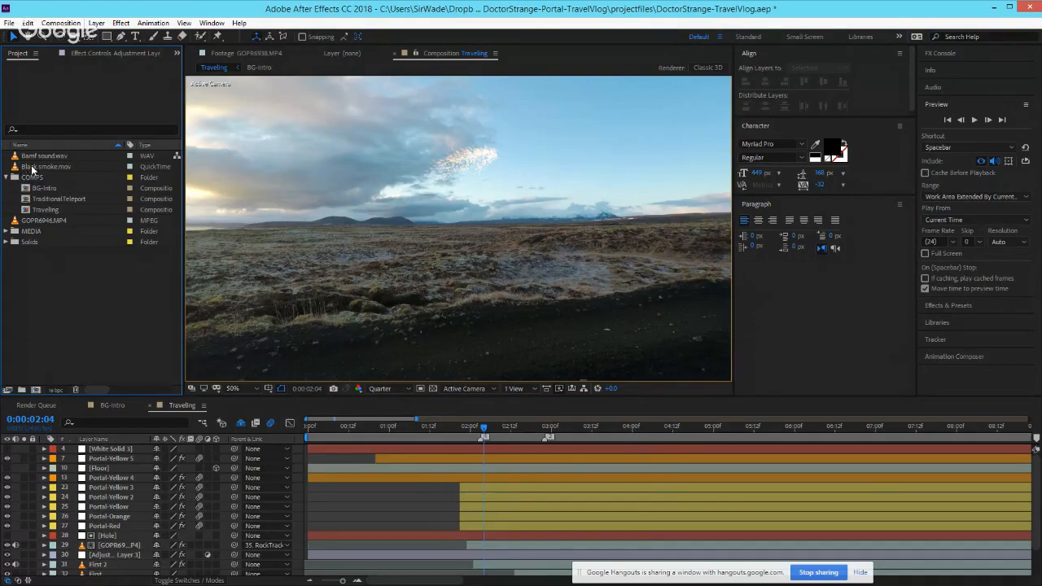
{"action": "left_click", "coordinate": [48, 220]}
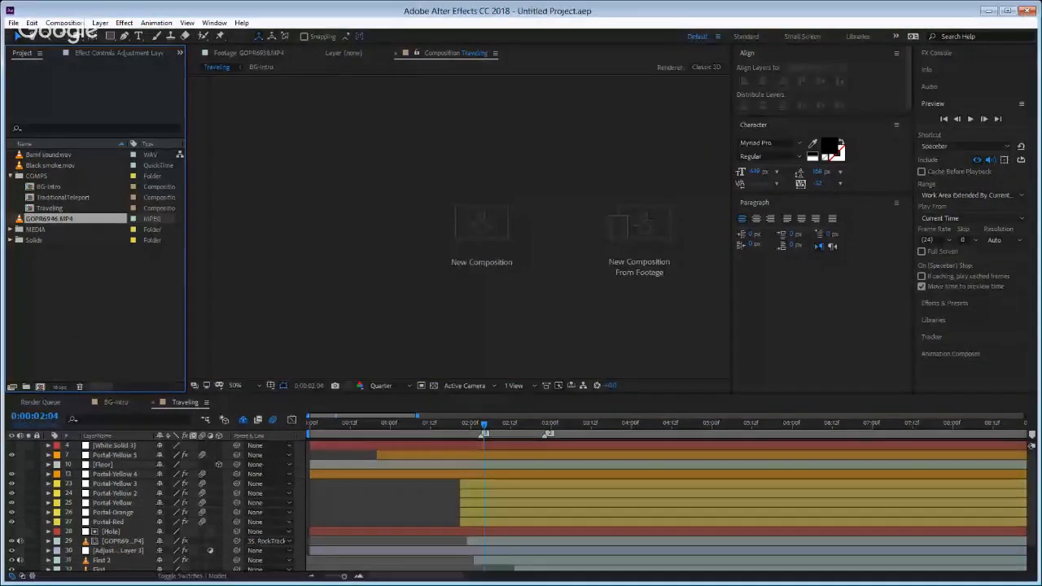
{"action": "left_click", "coordinate": [87, 266]}
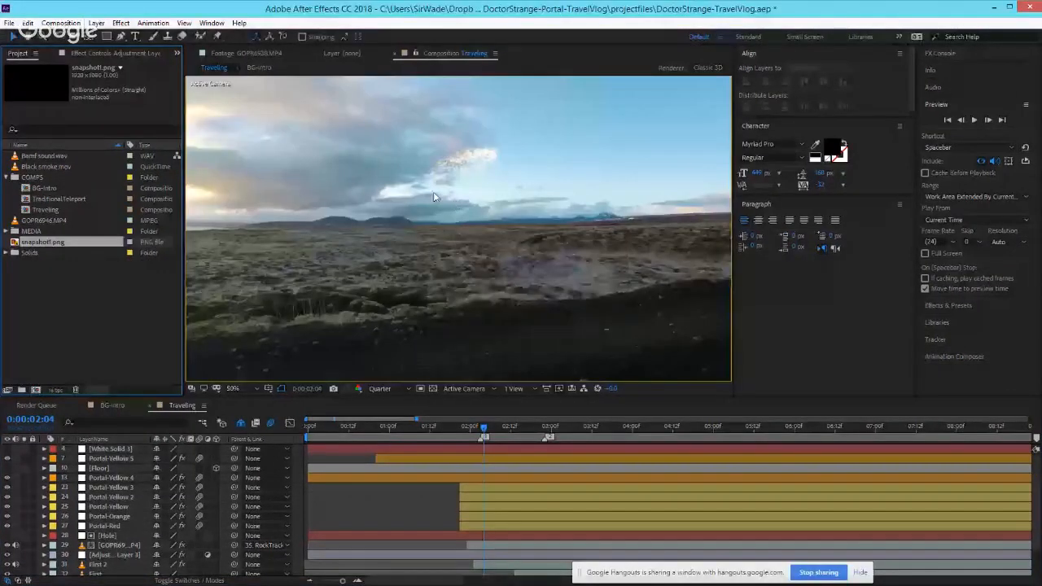
{"action": "double_click", "coordinate": [14, 242]}
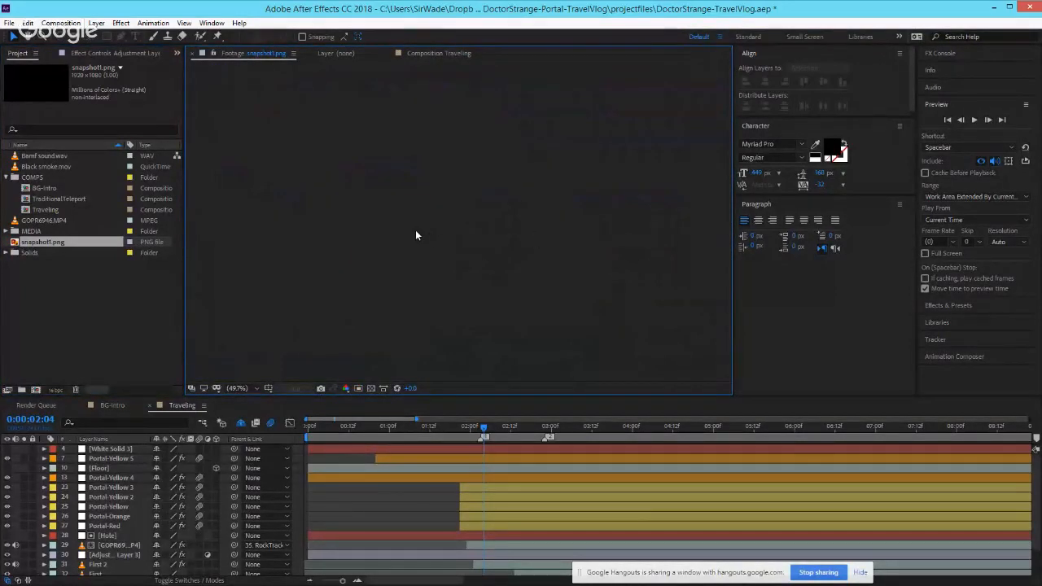
{"action": "left_click", "coordinate": [144, 244]}
{"action": "double_click", "coordinate": [15, 243]}
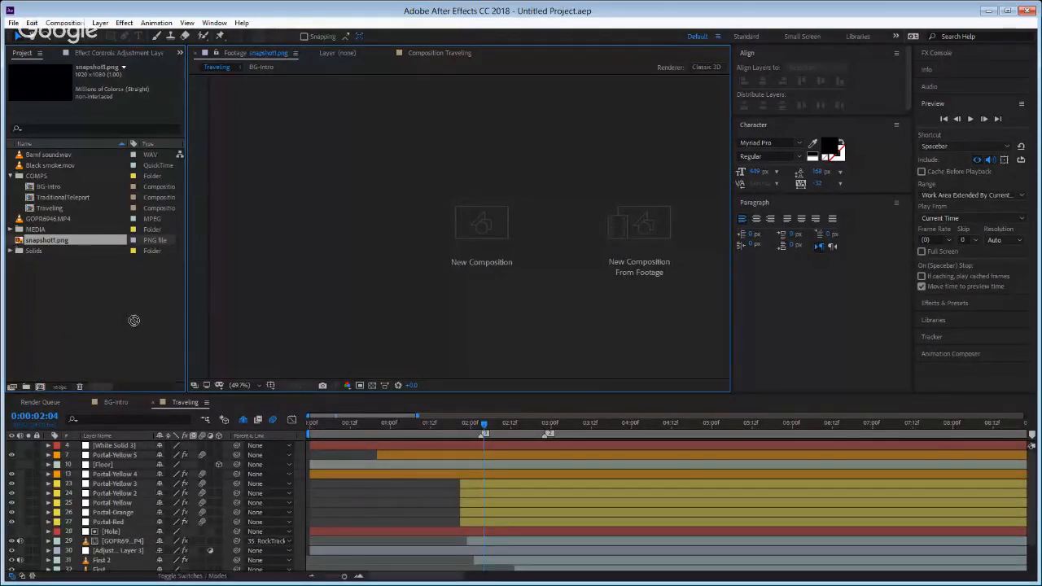
Create a composition from snapshot1.png and display its frame at 0:00:00:20 in Full resolution.
{"action": "left_click", "coordinate": [39, 388]}
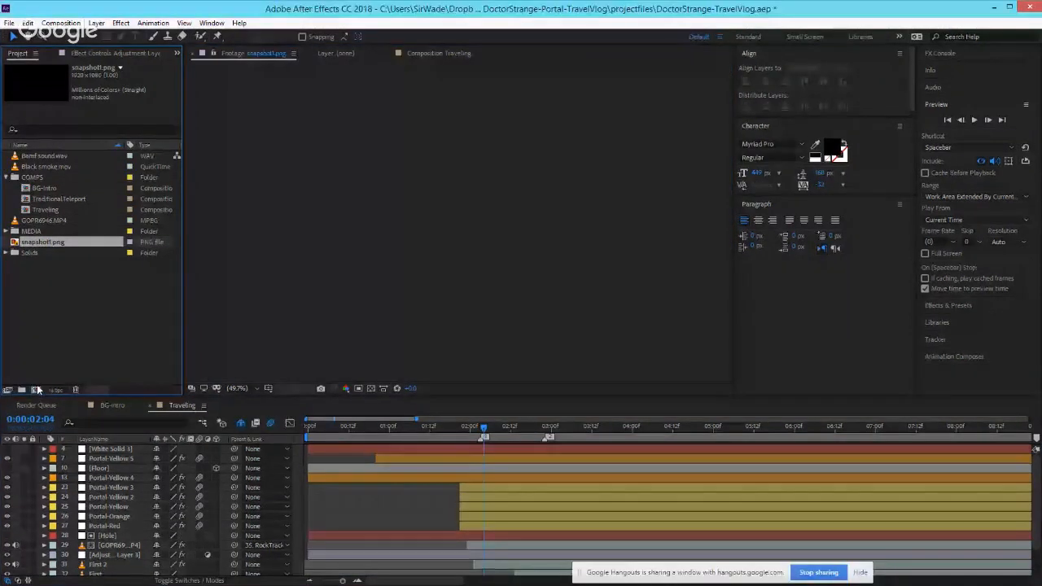
{"action": "left_click", "coordinate": [37, 388]}
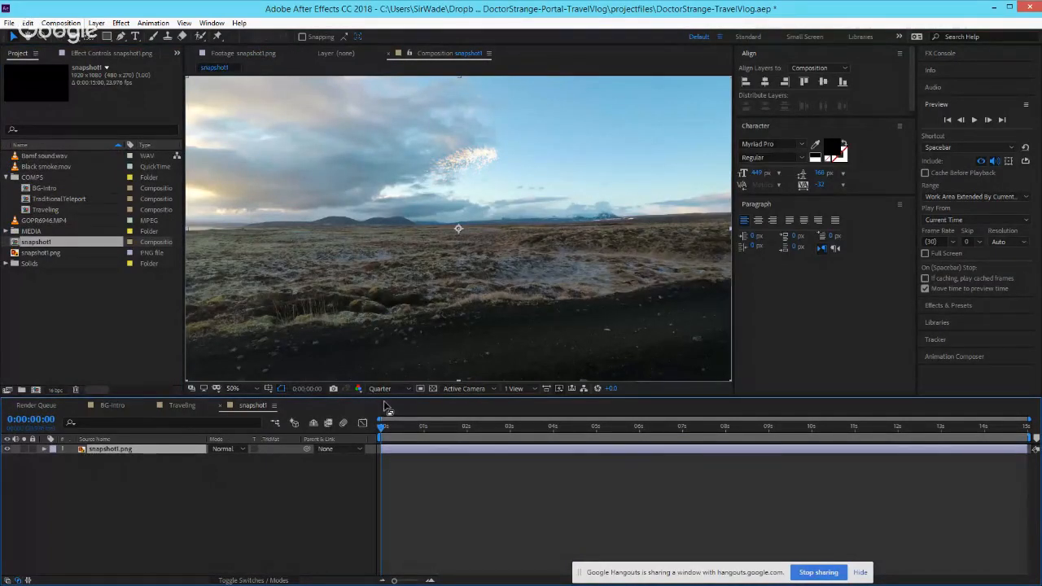
{"action": "left_click", "coordinate": [417, 425]}
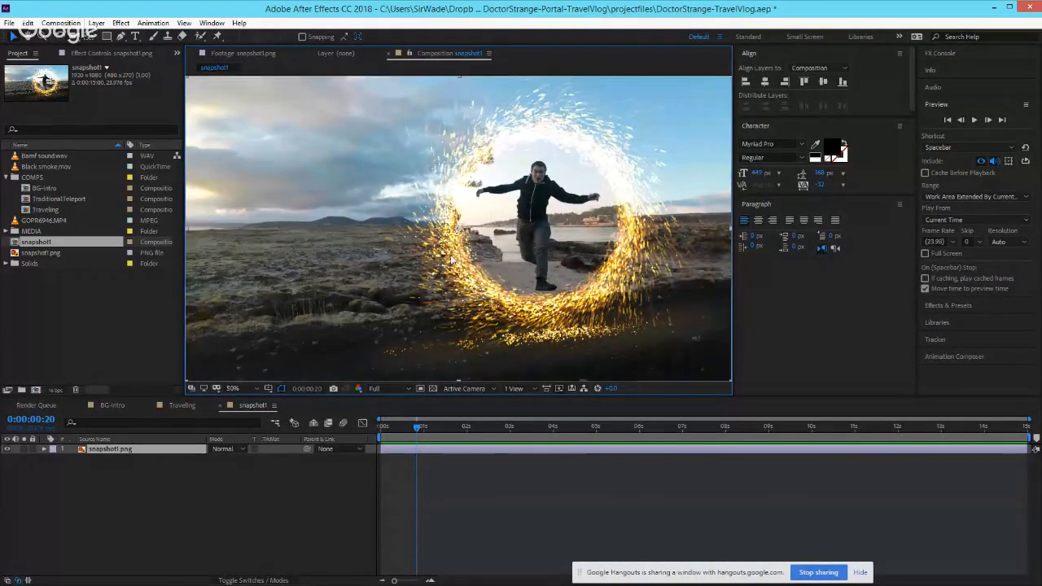
{"action": "left_click", "coordinate": [484, 477]}
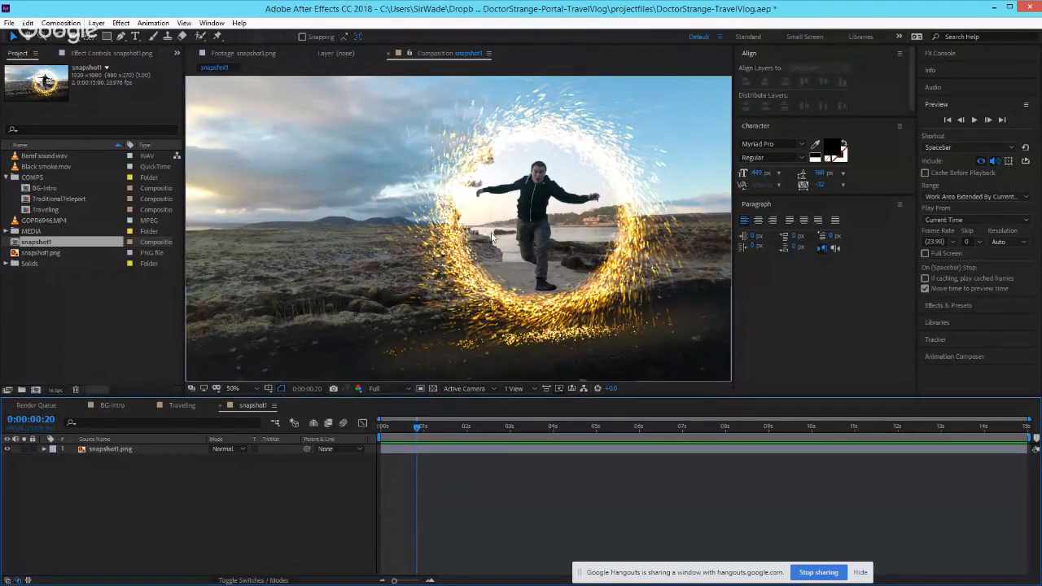
Compare the portal in the Traveling composition around 0:00:02:03 with the finished frame in the snapshot1 composition.
{"action": "left_click", "coordinate": [172, 406]}
{"action": "left_click_drag", "start_coordinate": [508, 428], "coordinate": [481, 429]}
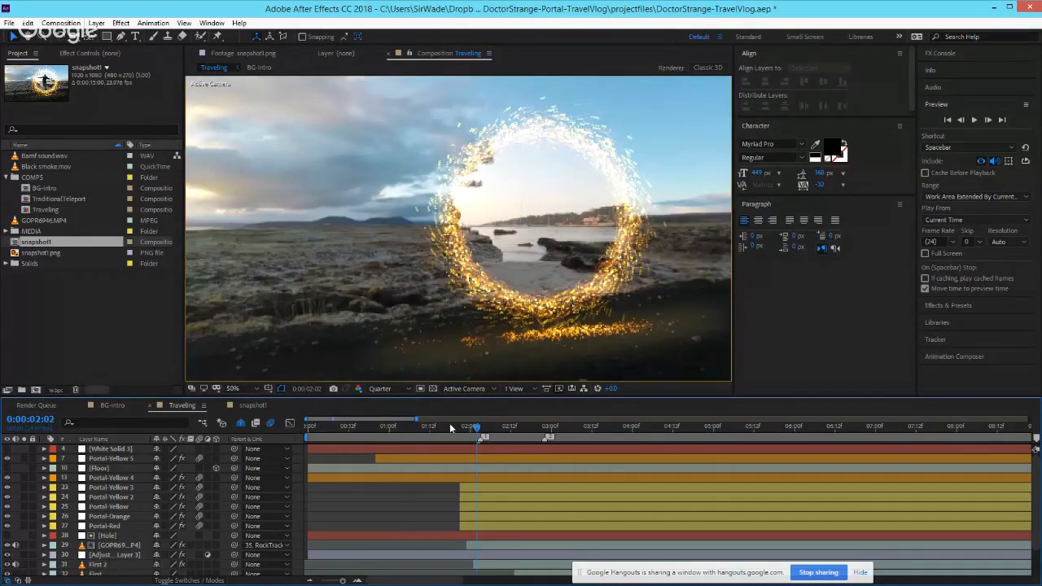
{"action": "left_click", "coordinate": [380, 429]}
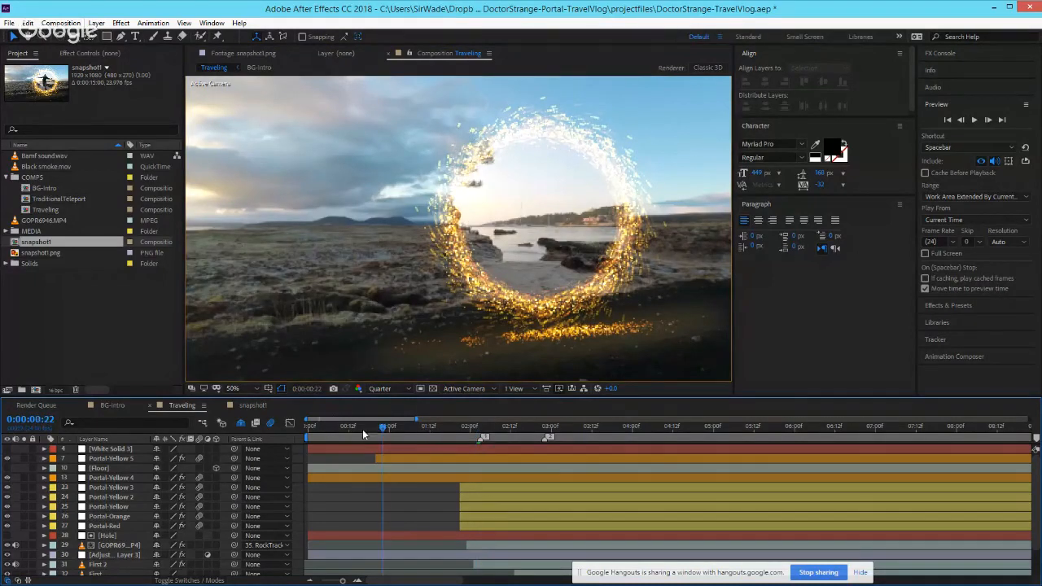
{"action": "left_click_drag", "start_coordinate": [330, 429], "coordinate": [297, 430]}
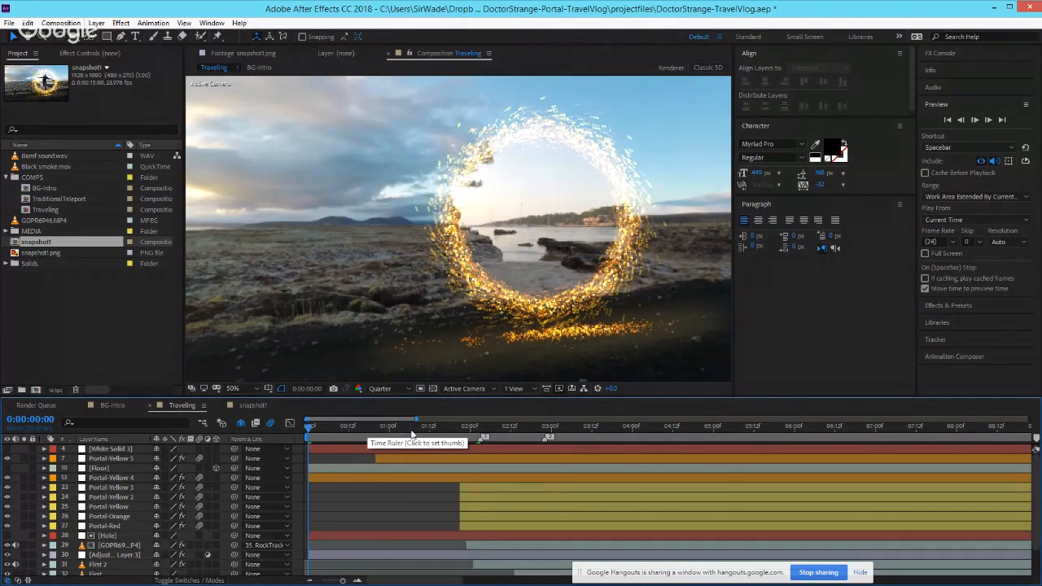
{"action": "left_click", "coordinate": [480, 427]}
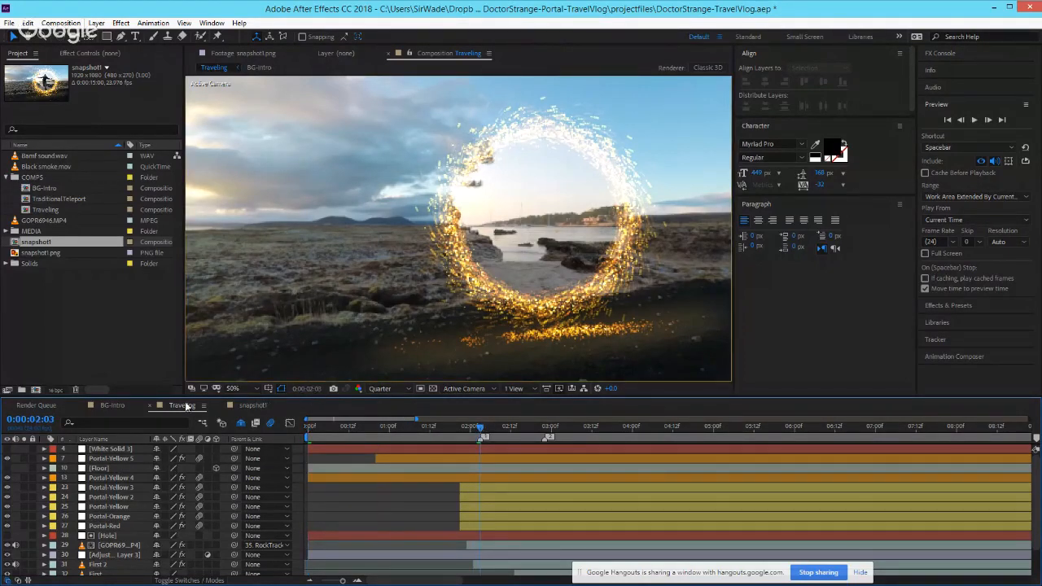
{"action": "left_click", "coordinate": [231, 405]}
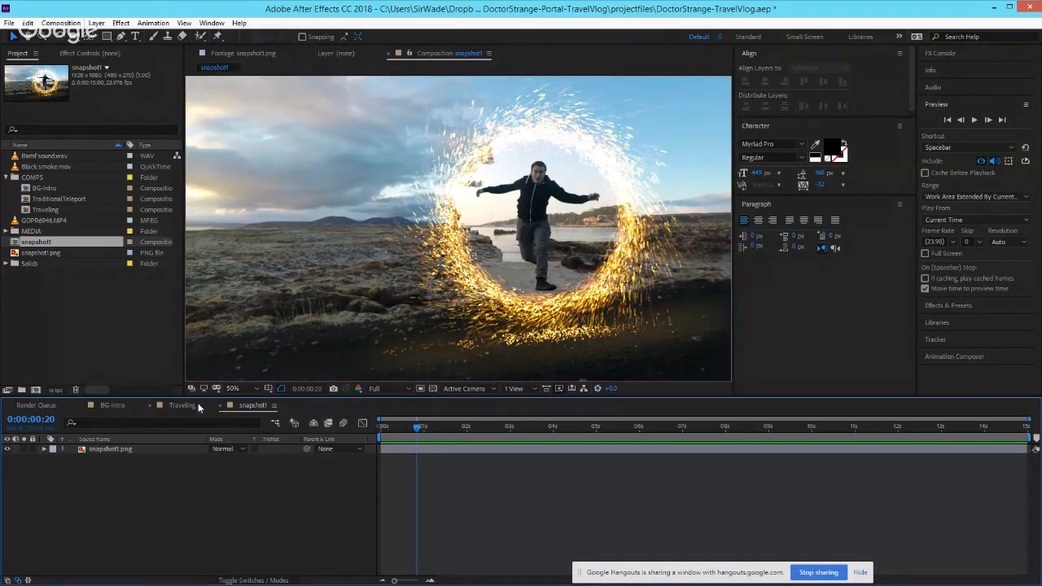
{"action": "left_click", "coordinate": [193, 404]}
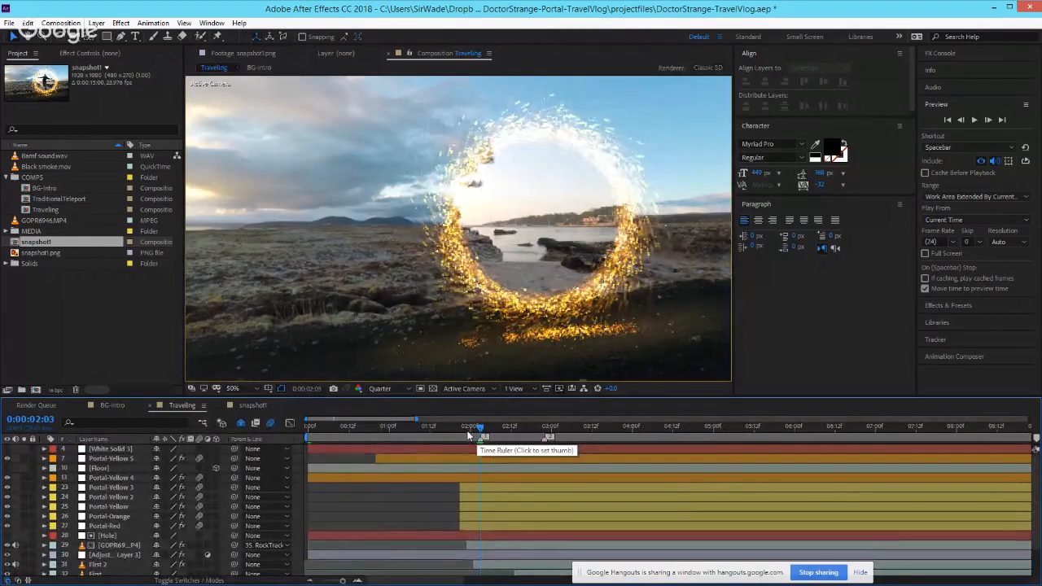
Inspect the Portal-Yellow 5 and White Solid 3 layers, and hide the GoPro footage layer 29 in the Traveling composition.
{"action": "left_click", "coordinate": [102, 458]}
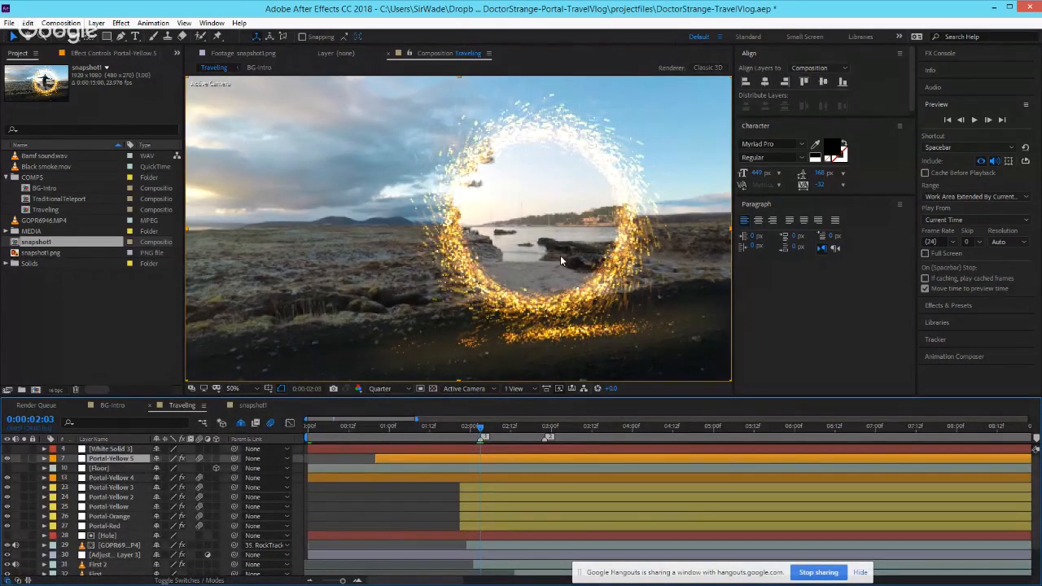
{"action": "left_click", "coordinate": [114, 449]}
{"action": "scroll", "coordinate": [121, 516], "scroll_direction": "down", "scroll_amount": 1}
{"action": "scroll", "coordinate": [121, 516], "scroll_direction": "up", "scroll_amount": 1}
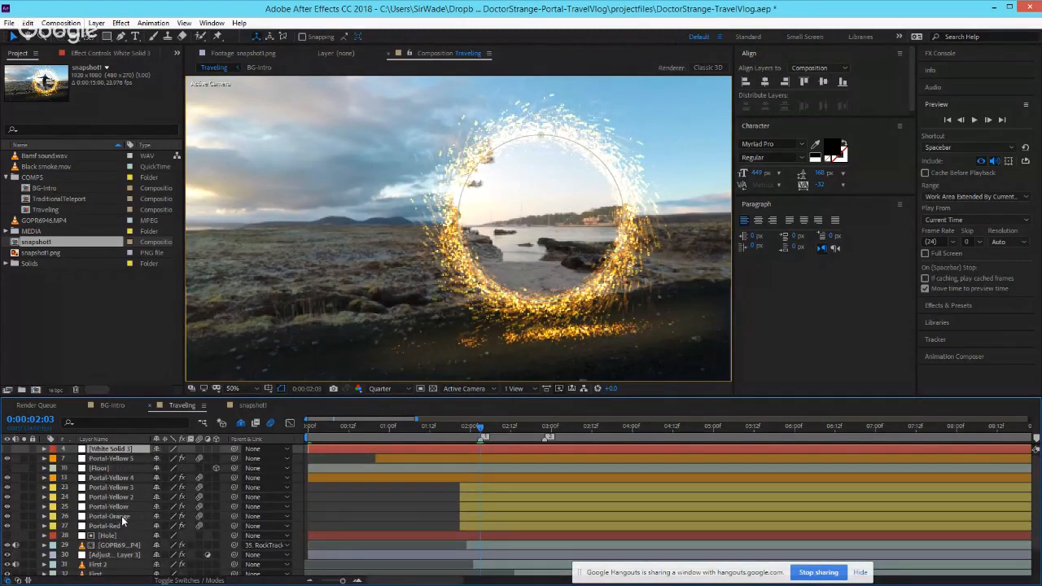
{"action": "left_click", "coordinate": [116, 544]}
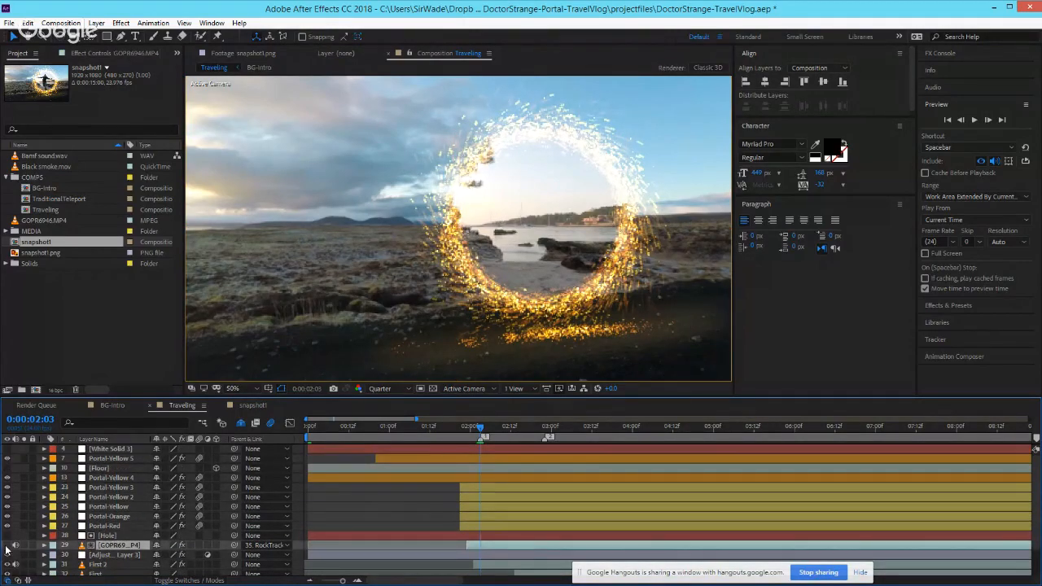
{"action": "left_click", "coordinate": [7, 545]}
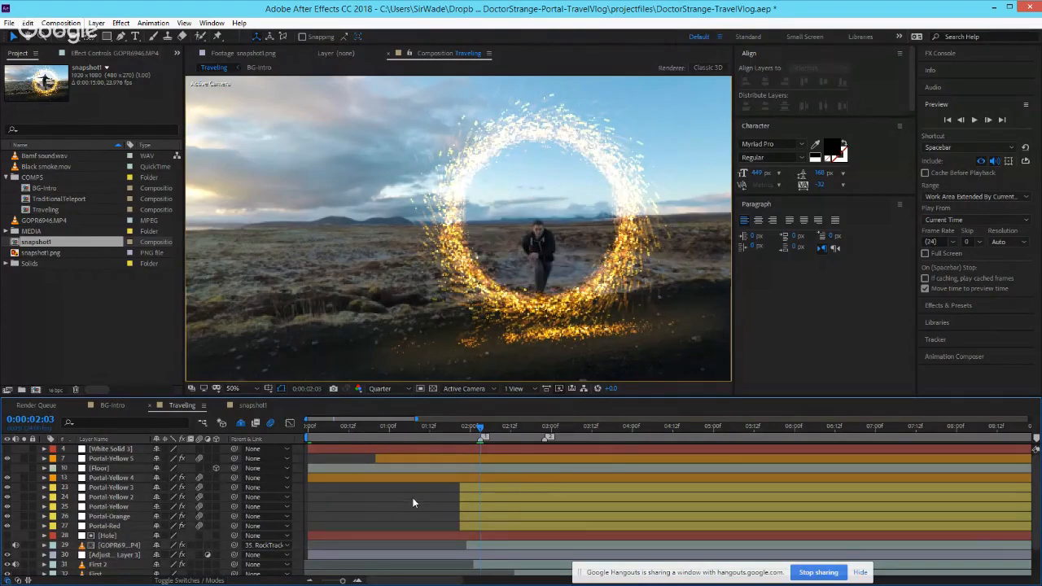
{"action": "scroll", "coordinate": [315, 531], "scroll_direction": "down", "scroll_amount": 2}
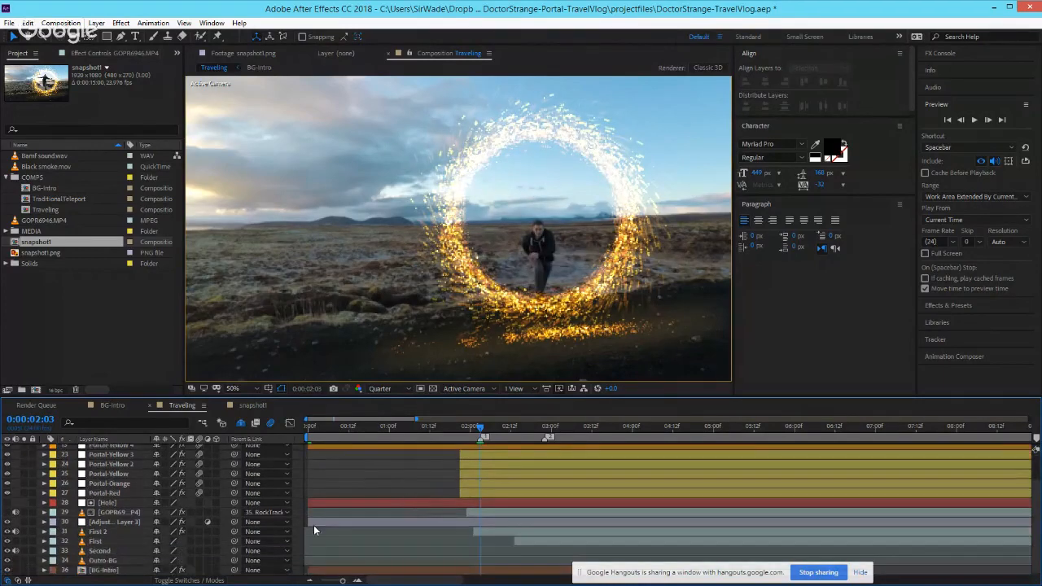
Solo the BG-Intro and First 2 layers and view the background and jumping figure around 0:00:02:10.
{"action": "left_click", "coordinate": [24, 570]}
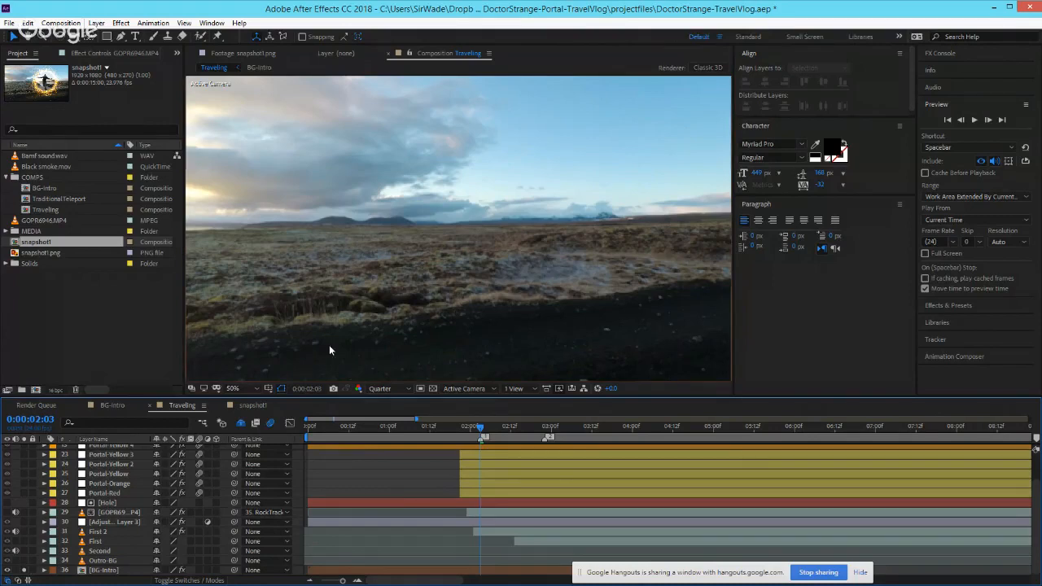
{"action": "left_click", "coordinate": [23, 541]}
{"action": "left_click", "coordinate": [24, 534]}
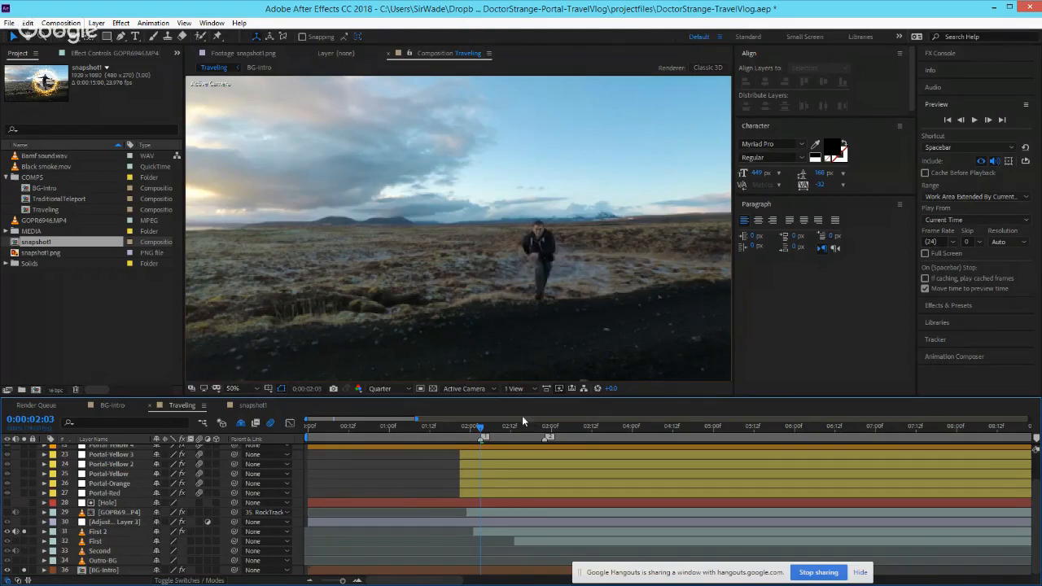
{"action": "left_click_drag", "start_coordinate": [466, 429], "coordinate": [505, 431]}
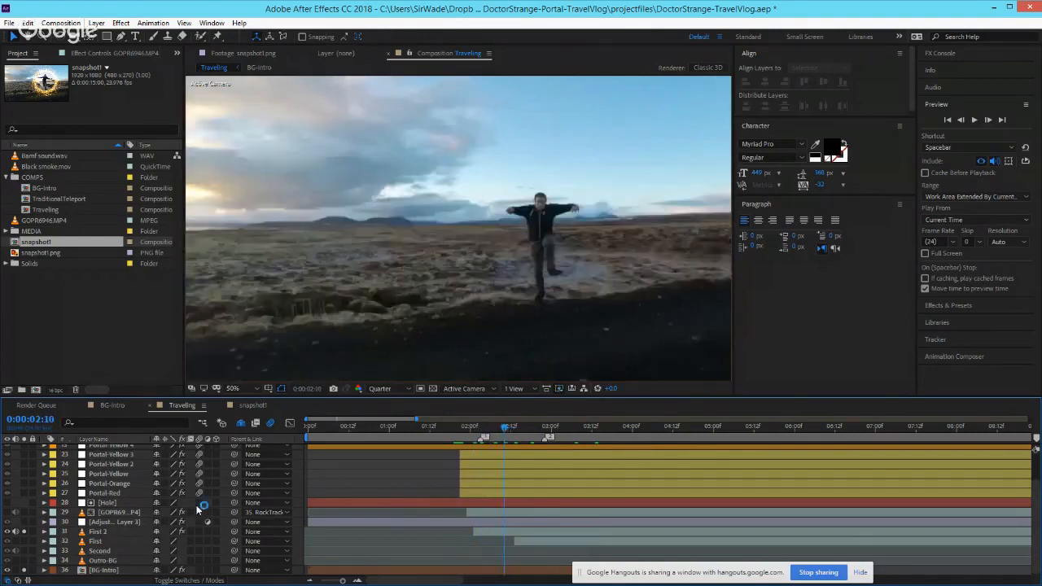
Toggle the solo state of Adjustment Layer 3 repeatedly to compare the ground with and without its glow, leaving it soloed.
{"action": "left_click", "coordinate": [24, 522]}
{"action": "left_click", "coordinate": [24, 522]}
{"action": "left_click", "coordinate": [23, 522]}
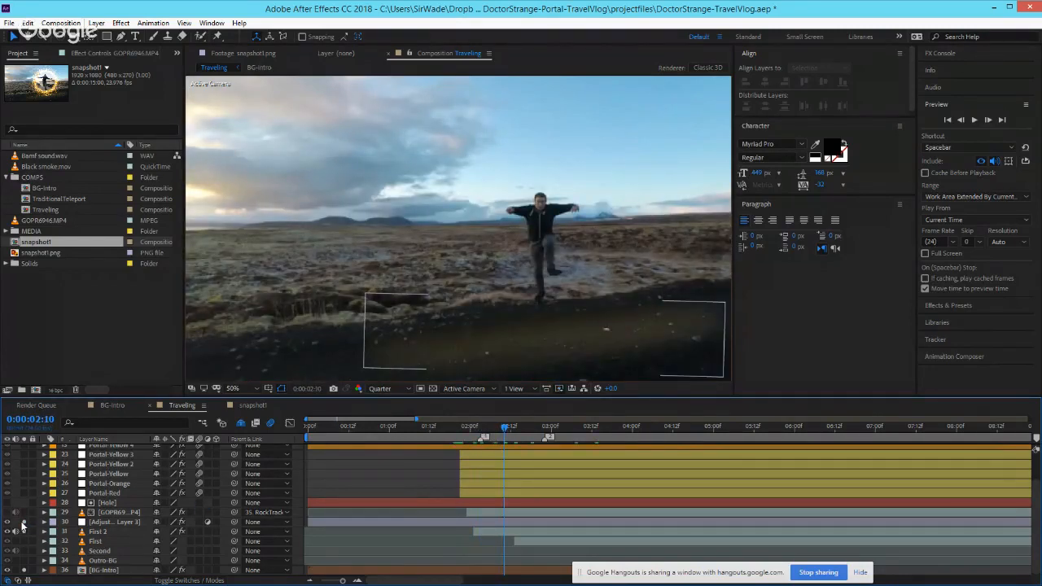
{"action": "left_click", "coordinate": [22, 523]}
{"action": "left_click", "coordinate": [23, 523]}
{"action": "left_click", "coordinate": [22, 523]}
{"action": "left_click", "coordinate": [23, 523]}
{"action": "left_click", "coordinate": [22, 522]}
{"action": "left_click", "coordinate": [23, 523]}
{"action": "left_click", "coordinate": [23, 523]}
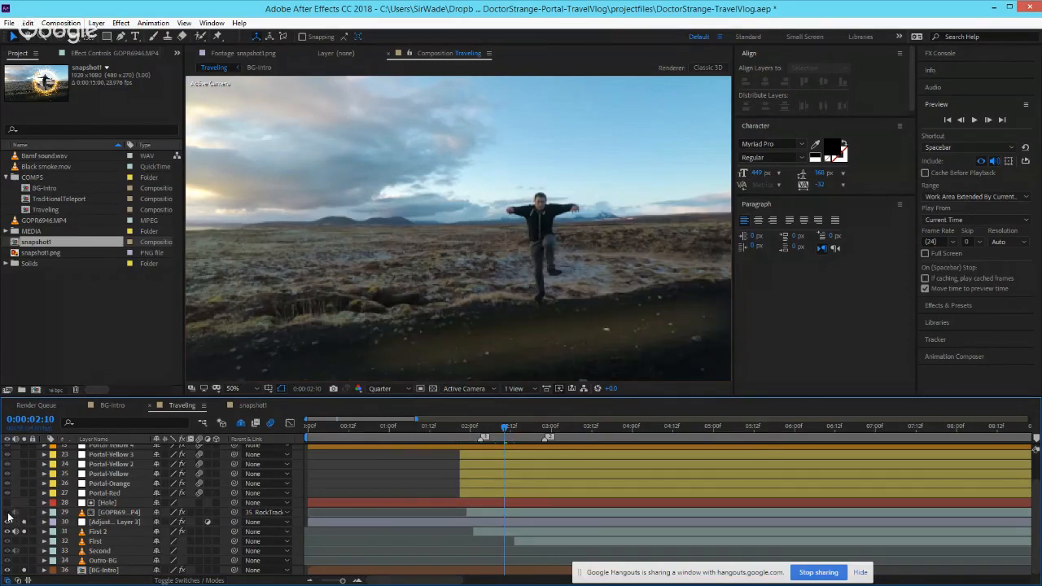
Solo the GoPro footage layer 29 to view the scene inside the portal, and remove its solo.
{"action": "left_click", "coordinate": [23, 515]}
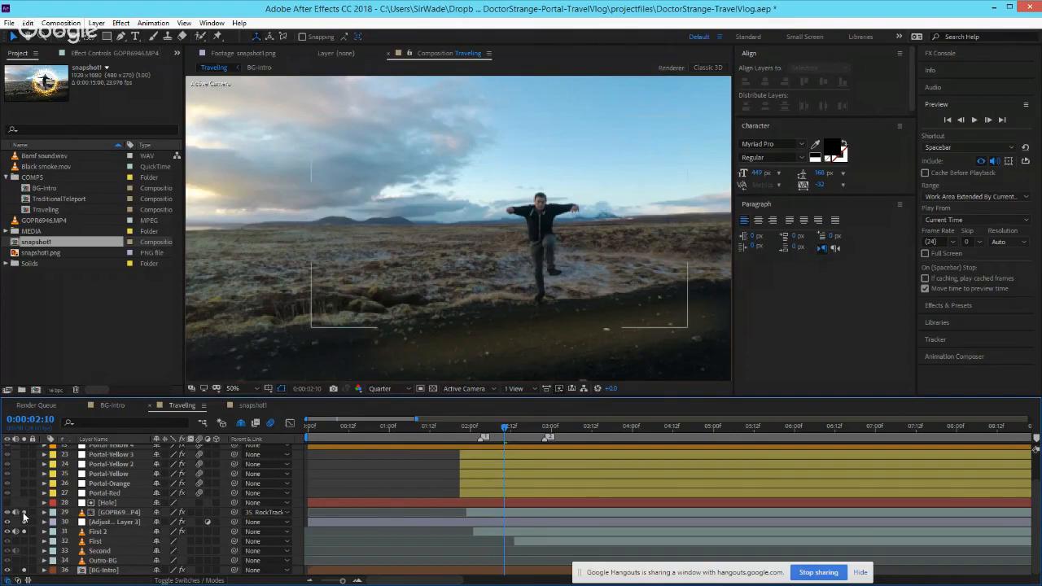
{"action": "left_click", "coordinate": [24, 515]}
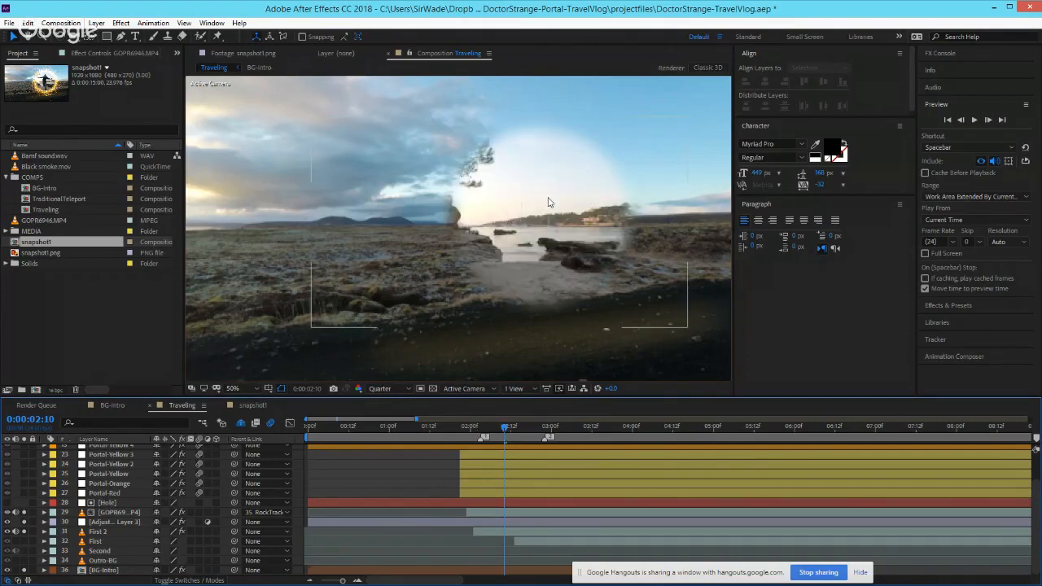
{"action": "left_click", "coordinate": [24, 518]}
Solo the Portal-Red, Portal-Orange and Portal-Yellow layers up to Portal-Yellow 4 one by one to show the ring building up.
{"action": "left_click", "coordinate": [25, 495]}
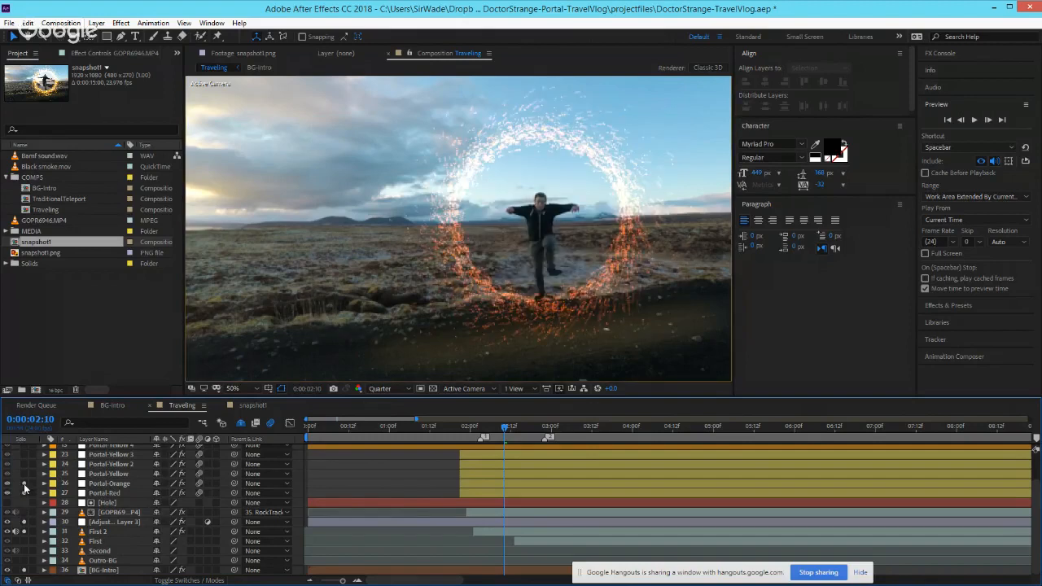
{"action": "left_click", "coordinate": [24, 483]}
{"action": "left_click", "coordinate": [23, 474]}
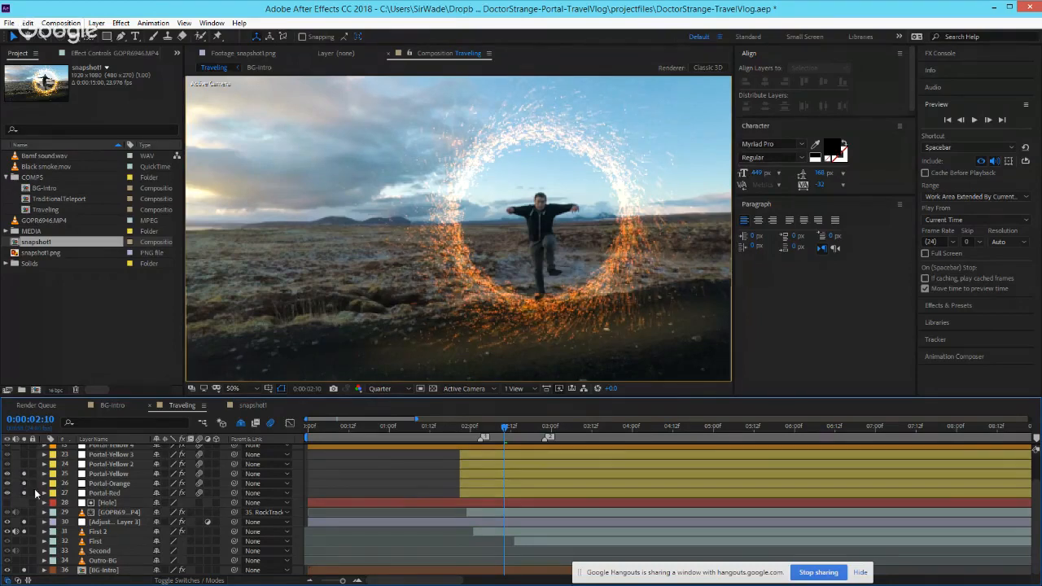
{"action": "scroll", "coordinate": [30, 493], "scroll_direction": "up", "scroll_amount": 2}
{"action": "left_click", "coordinate": [24, 497]}
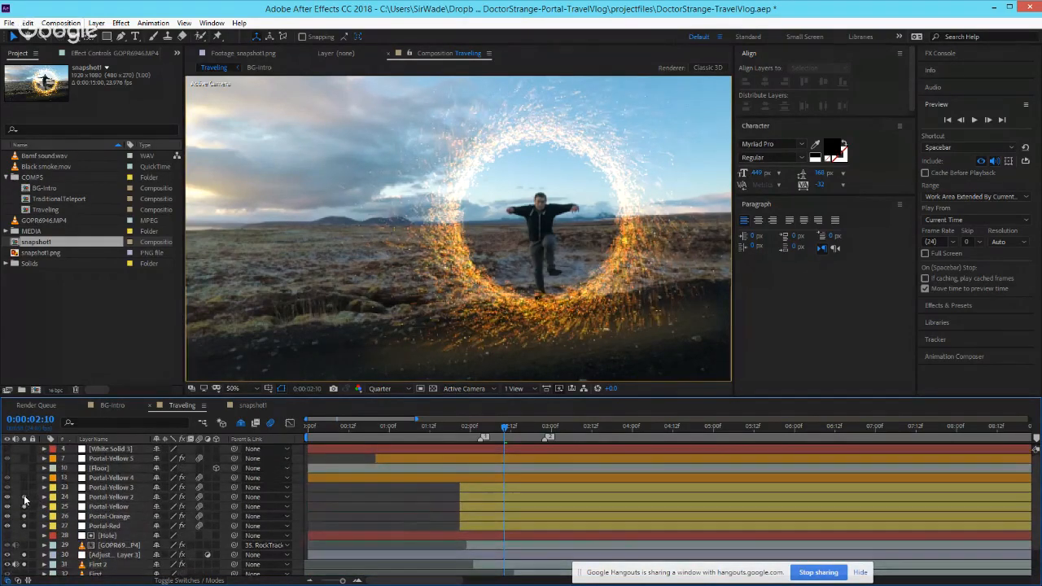
{"action": "left_click", "coordinate": [24, 487]}
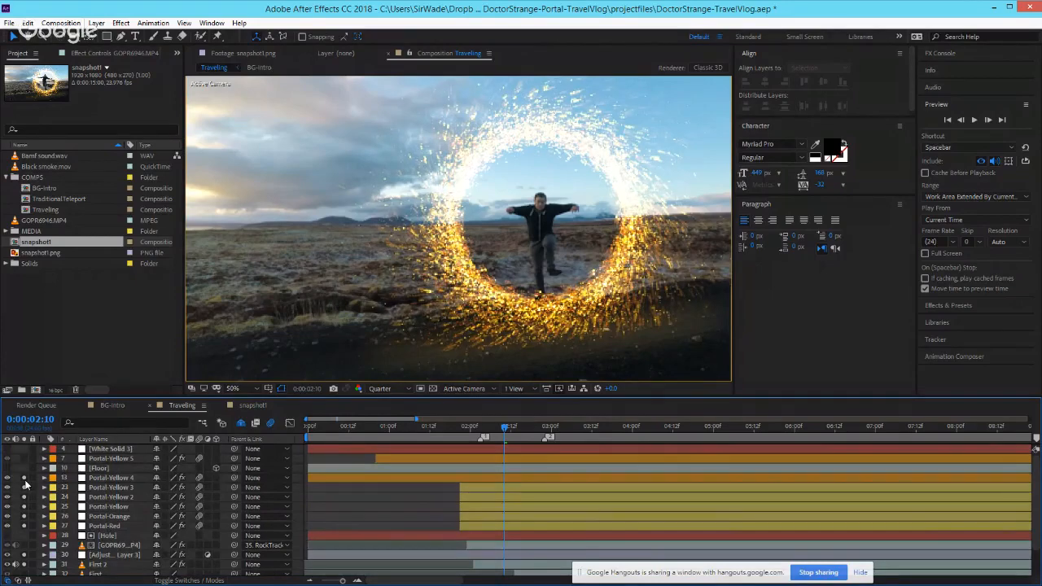
Toggle the solo state of the portal ring layers to compare their contributions, leaving layers 13 and 23 to 27 unsoloed.
{"action": "left_click_drag", "start_coordinate": [25, 479], "coordinate": [24, 508]}
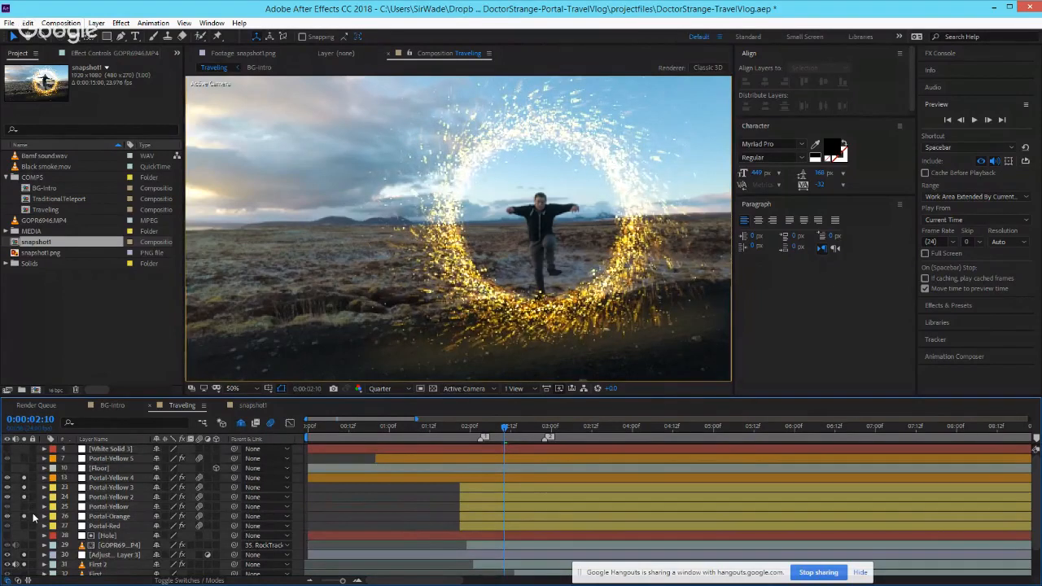
{"action": "left_click", "coordinate": [24, 506]}
{"action": "left_click", "coordinate": [23, 526]}
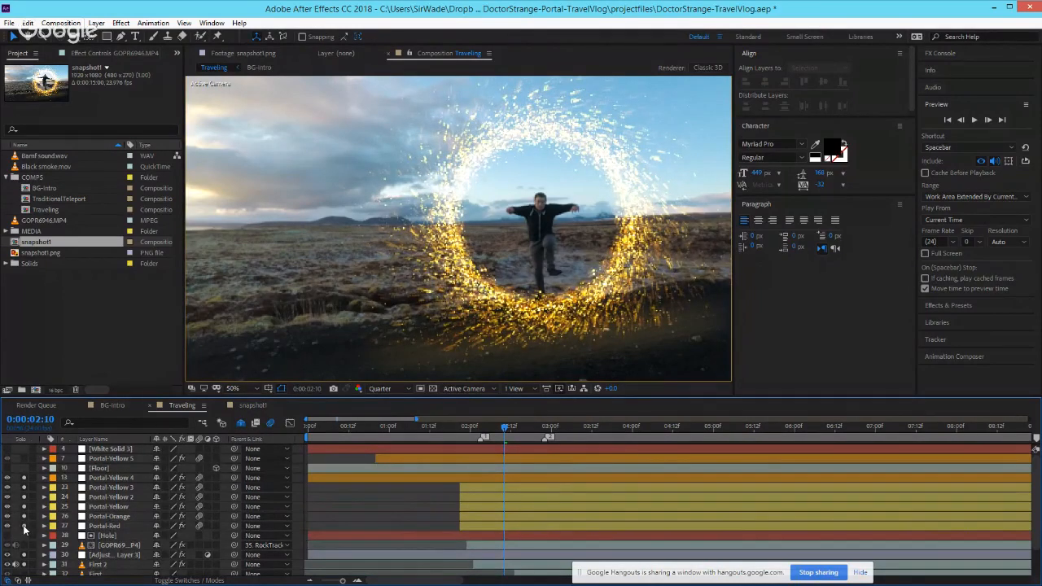
{"action": "left_click", "coordinate": [24, 478]}
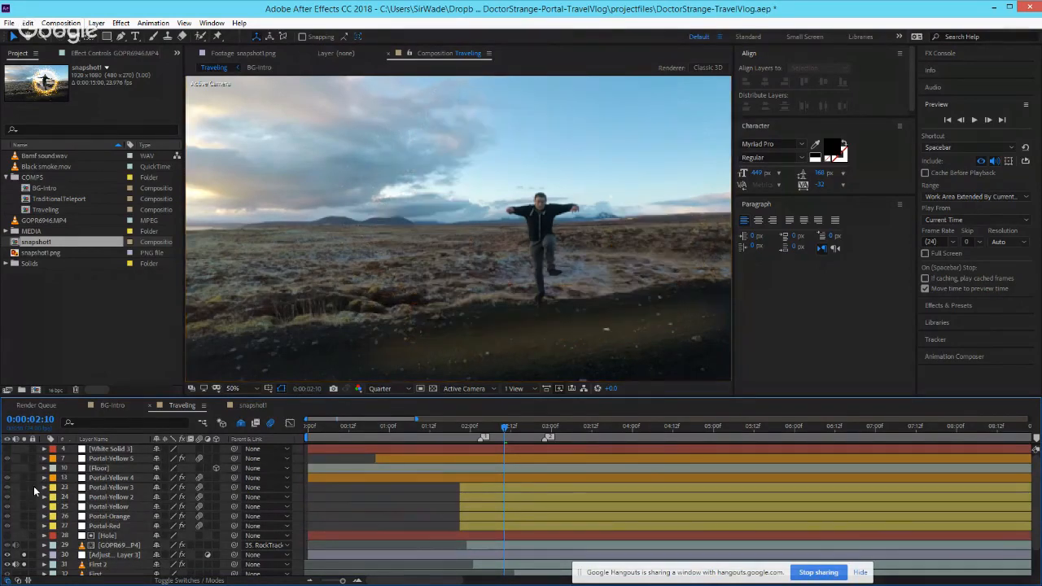
Solo the Portal-Yellow 5 layer and examine its sparks on the ground between 0:00:00:22 and 0:00:02:12.
{"action": "left_click", "coordinate": [24, 460]}
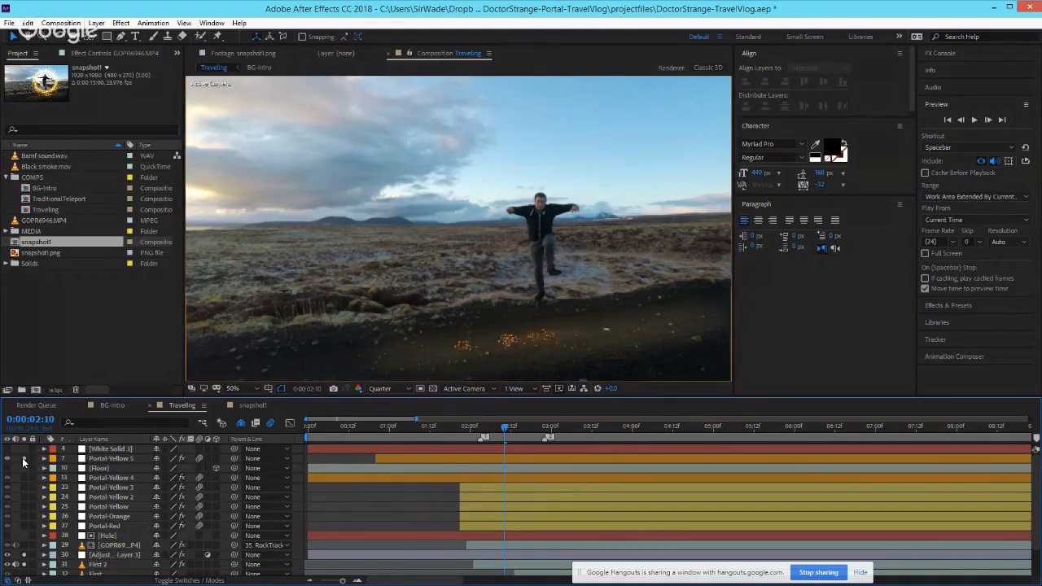
{"action": "left_click_drag", "start_coordinate": [476, 421], "coordinate": [383, 426]}
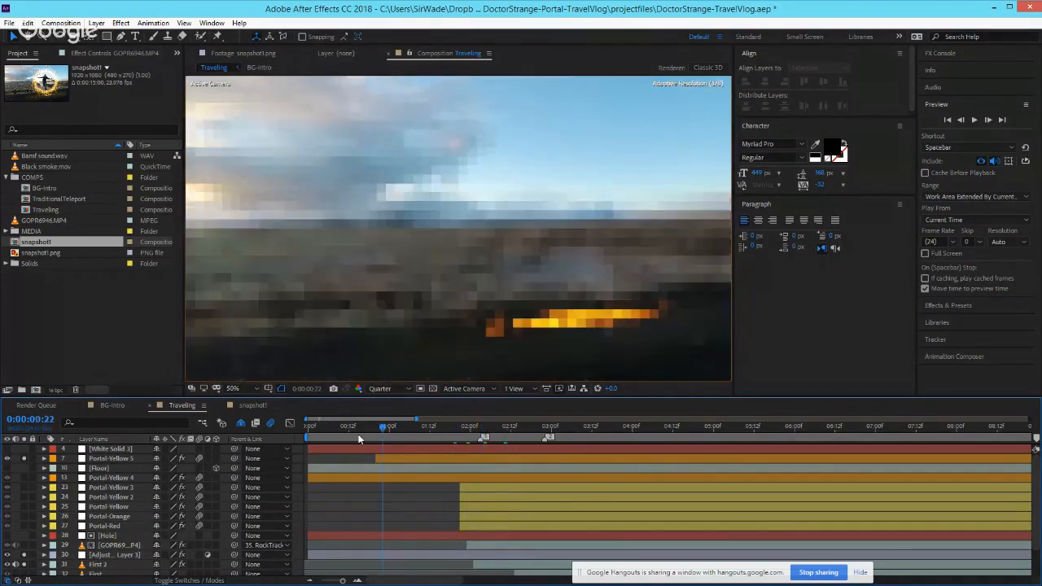
{"action": "left_click_drag", "start_coordinate": [315, 427], "coordinate": [386, 430]}
{"action": "left_click_drag", "start_coordinate": [398, 426], "coordinate": [417, 425]}
{"action": "left_click", "coordinate": [434, 427]}
{"action": "left_click", "coordinate": [447, 427]}
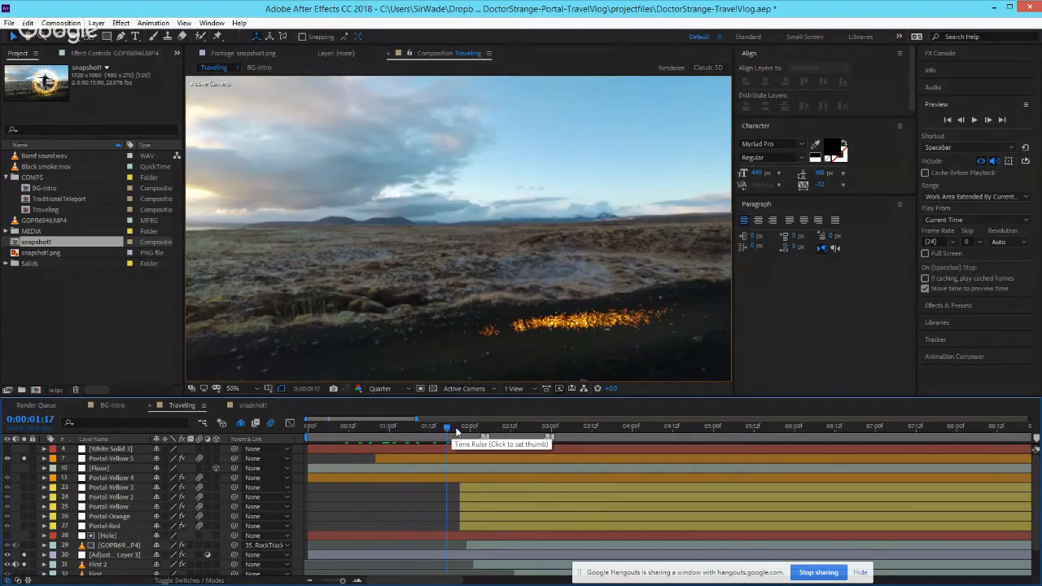
{"action": "left_click", "coordinate": [477, 431]}
{"action": "left_click", "coordinate": [454, 432]}
{"action": "left_click", "coordinate": [478, 432]}
{"action": "left_click", "coordinate": [511, 438]}
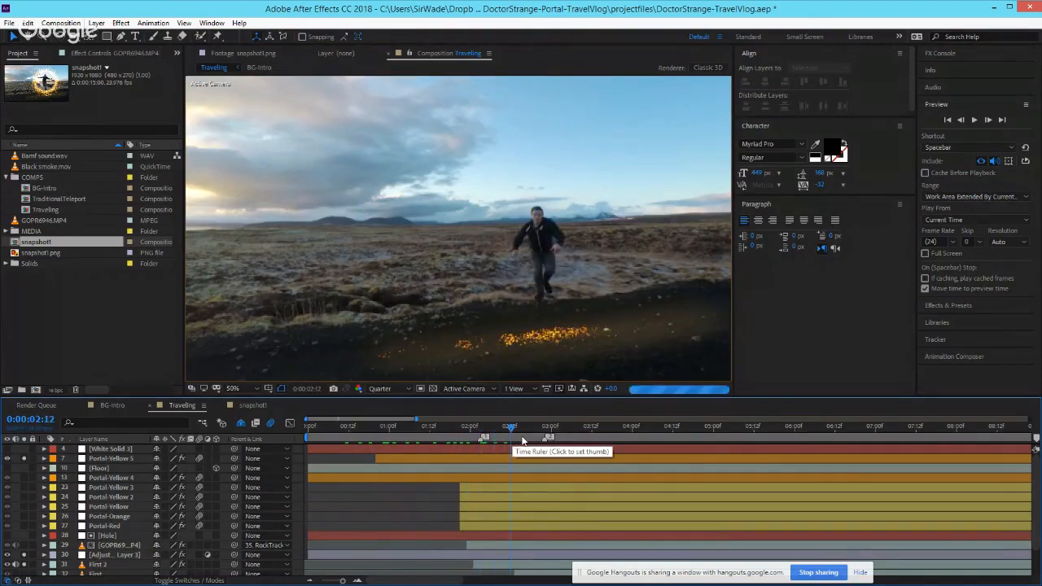
Return to 0:00:02:03, show the portal ring with the other layers, and clear the solo state from every layer.
{"action": "left_click", "coordinate": [480, 433]}
{"action": "left_click_drag", "start_coordinate": [24, 478], "coordinate": [24, 525]}
{"action": "left_click_drag", "start_coordinate": [24, 459], "coordinate": [31, 567]}
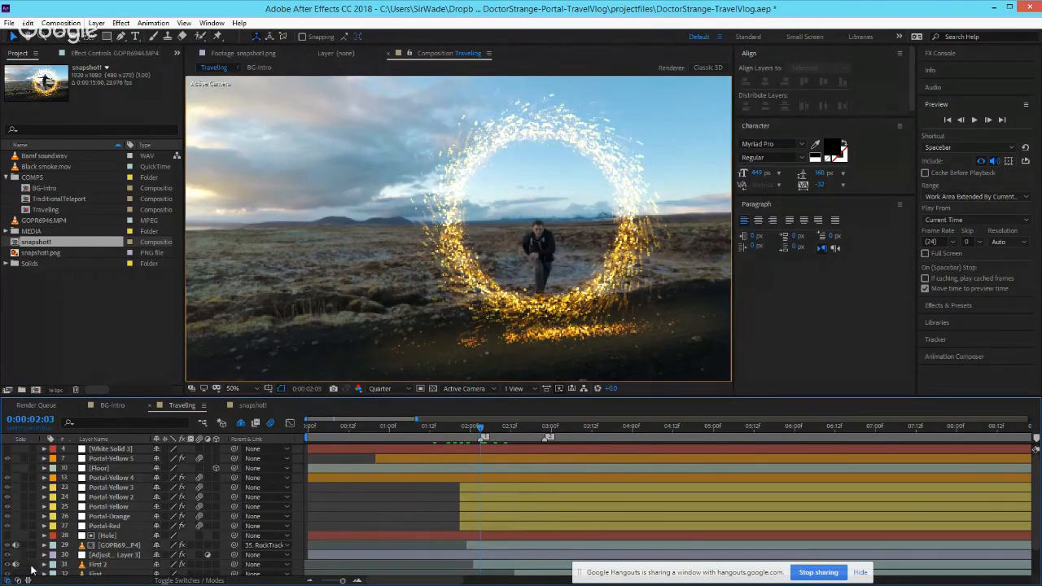
{"action": "scroll", "coordinate": [31, 542], "scroll_direction": "down", "scroll_amount": 2}
{"action": "left_click", "coordinate": [24, 570]}
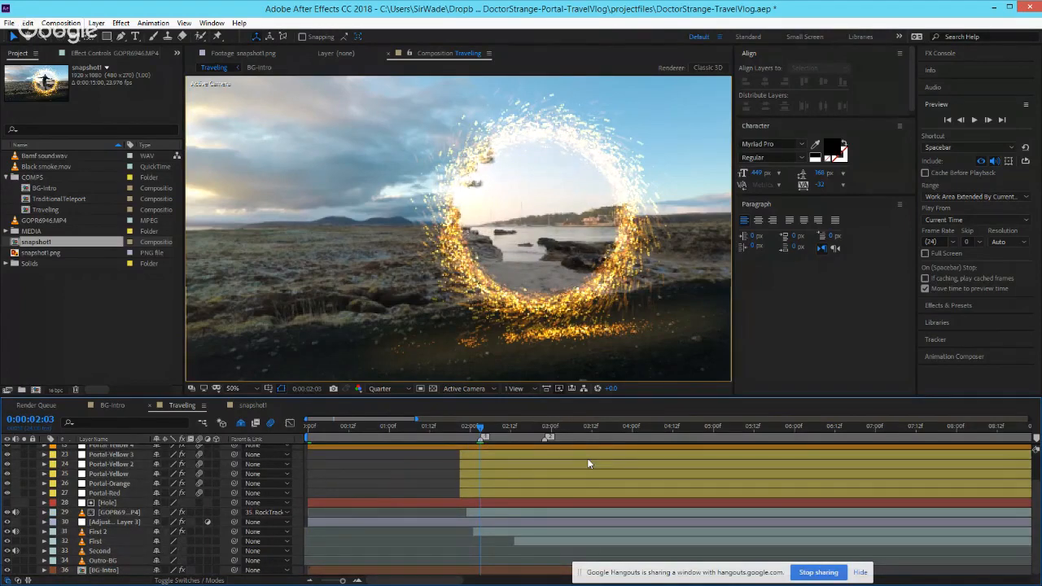
Create a new composition and add a full-size white solid to it, undoing the trial move of the solid.
{"action": "left_click", "coordinate": [251, 405]}
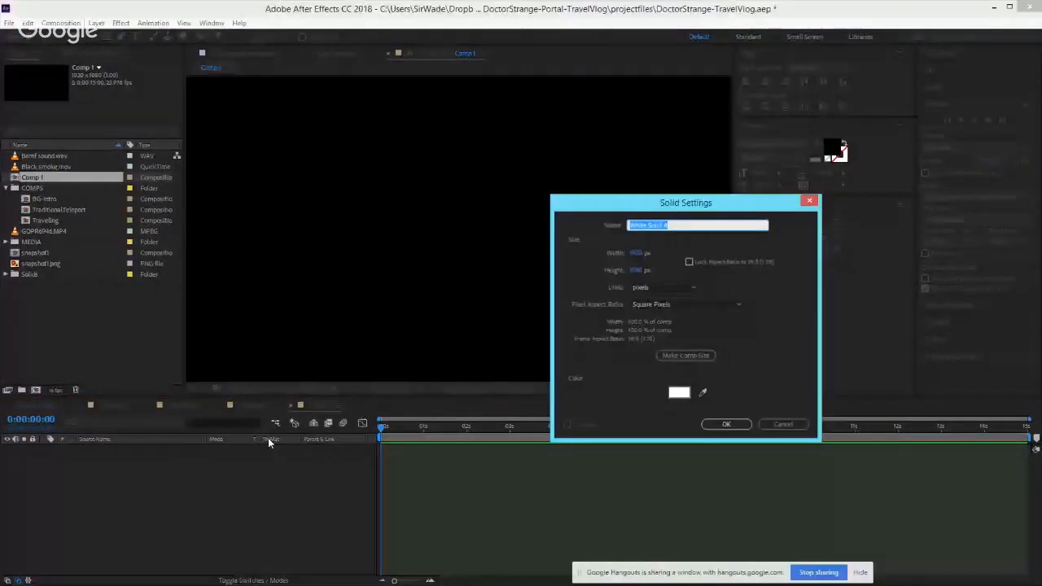
{"action": "key", "text": "Return"}
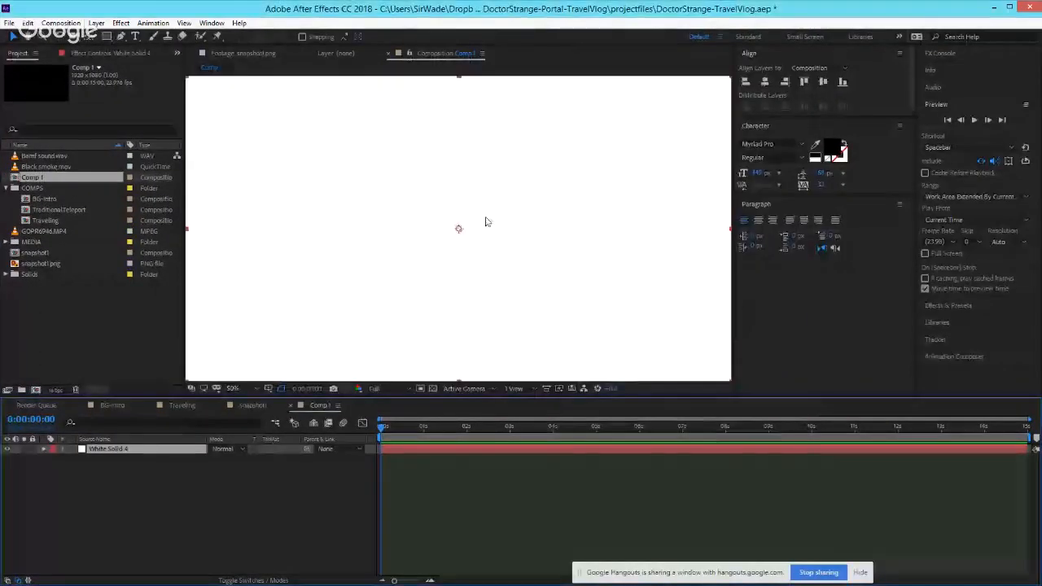
{"action": "left_click_drag", "start_coordinate": [647, 235], "coordinate": [511, 180]}
{"action": "key", "text": "ctrl+z"}
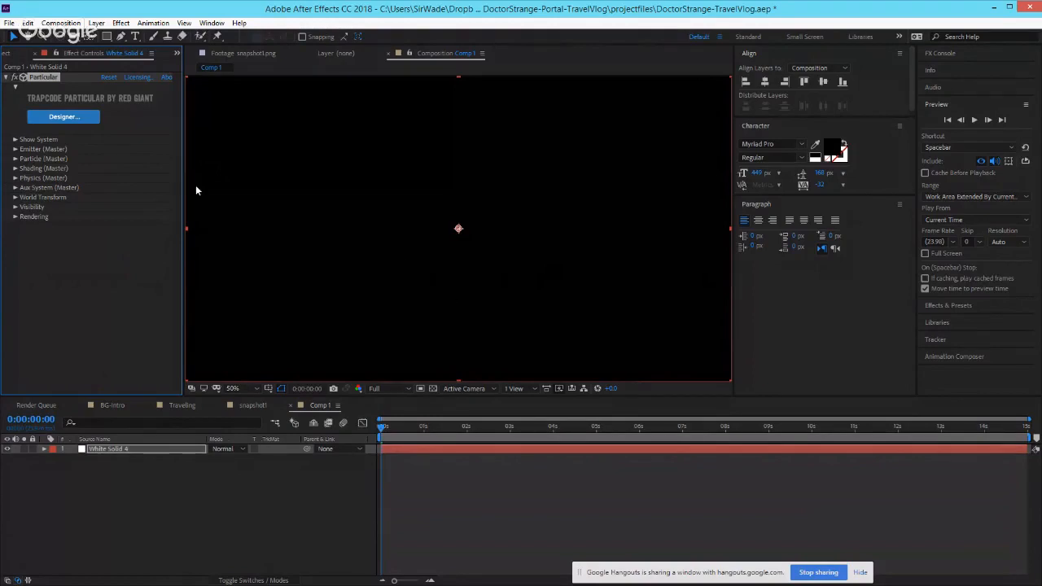
Open the Trapcode Particular Designer for the white solid and maximize its window, sharing the entire screen in Google Hangouts.
{"action": "left_click", "coordinate": [69, 122]}
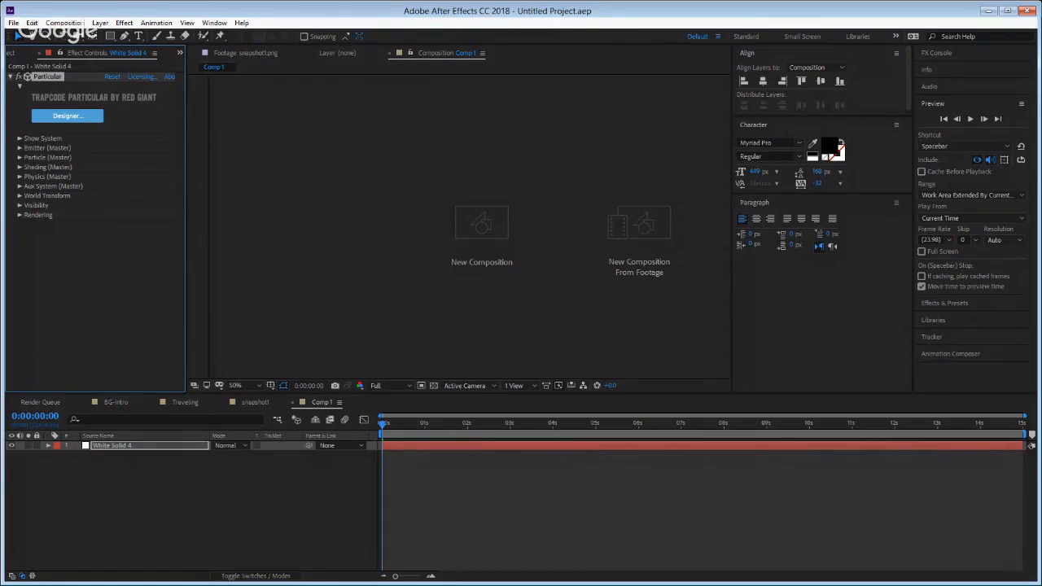
{"action": "left_click_drag", "start_coordinate": [187, 244], "coordinate": [209, 244]}
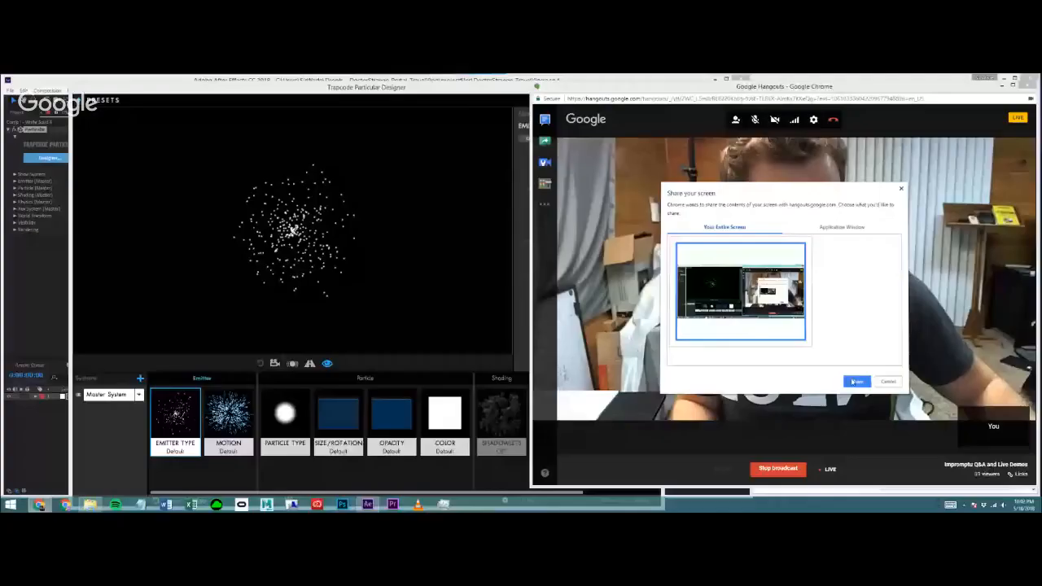
{"action": "left_click", "coordinate": [855, 381]}
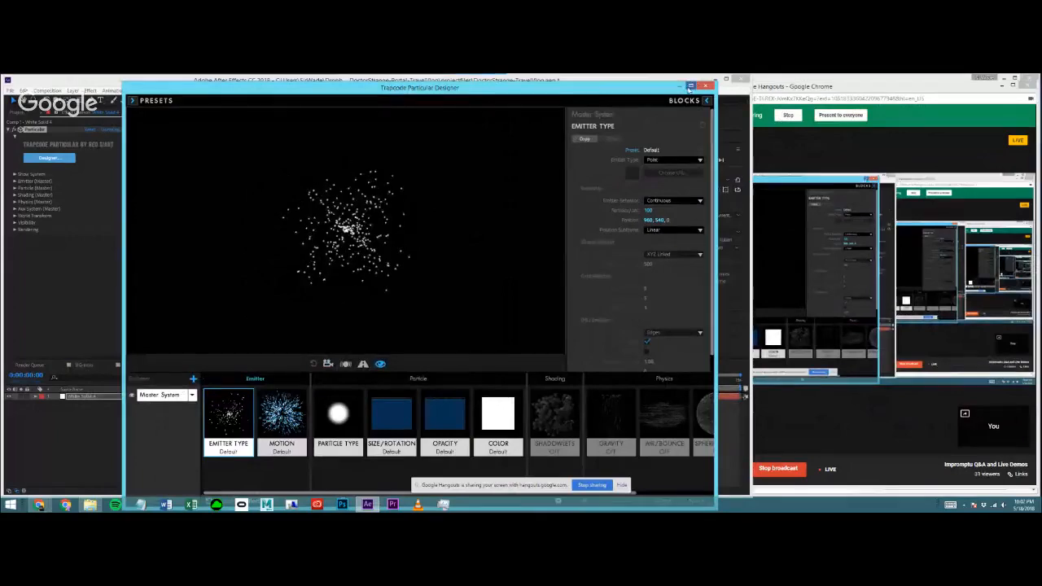
{"action": "left_click", "coordinate": [689, 85]}
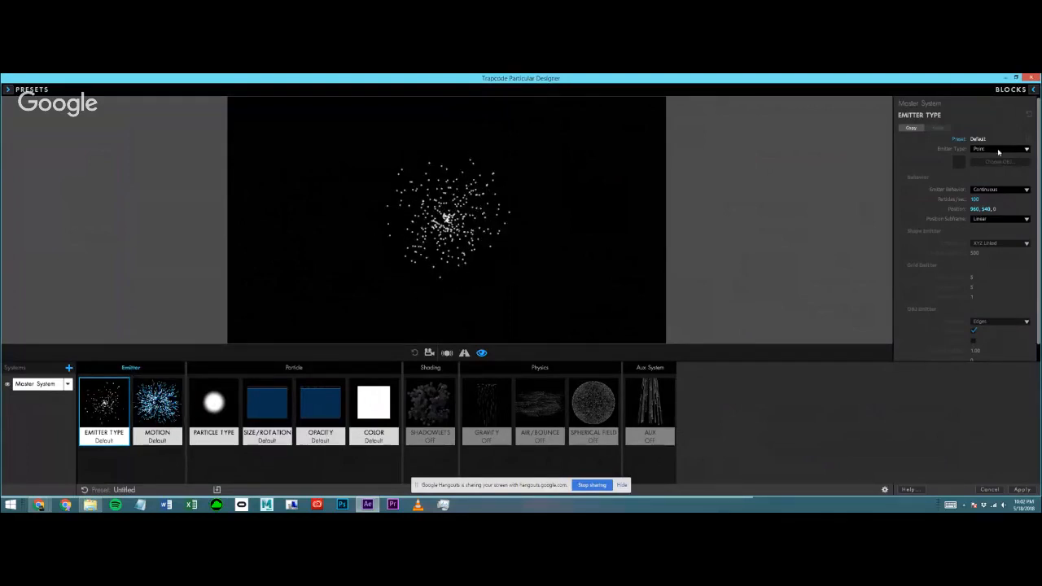
Preview the Sphere emitter type in the Designer and set the emitter type back to Point.
{"action": "left_click", "coordinate": [1023, 149]}
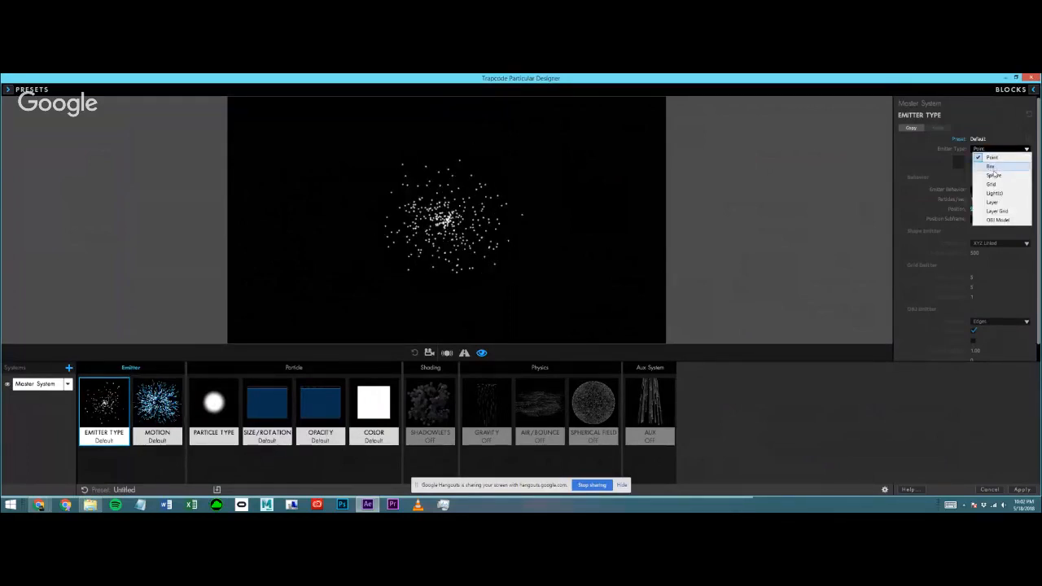
{"action": "left_click", "coordinate": [993, 175]}
{"action": "left_click", "coordinate": [981, 150]}
{"action": "left_click", "coordinate": [983, 158]}
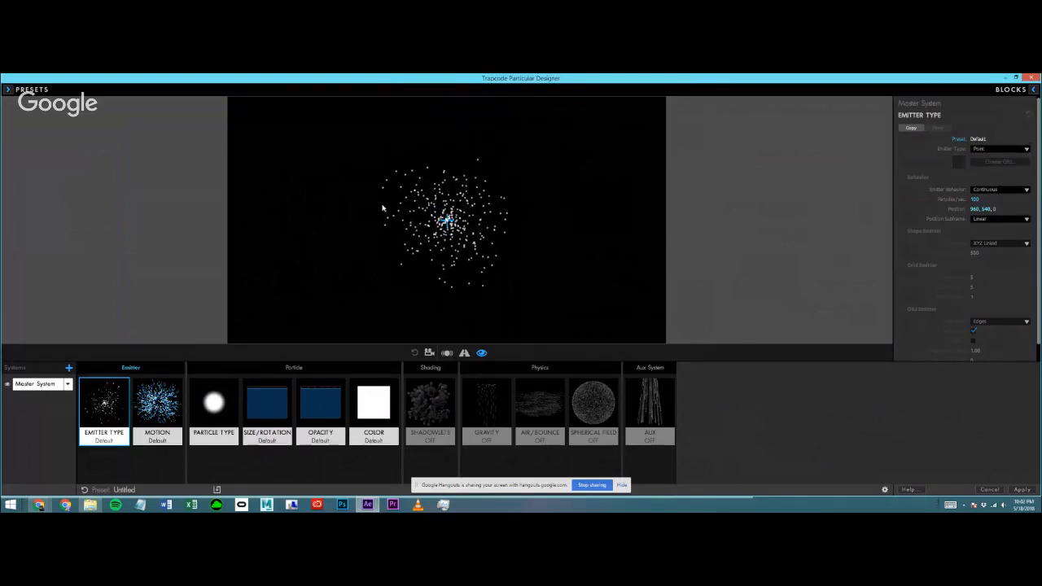
{"action": "left_click_drag", "start_coordinate": [383, 197], "coordinate": [416, 251]}
Set the emitter motion's direction to Directional and its X rotation to about -88°.
{"action": "left_click", "coordinate": [154, 405]}
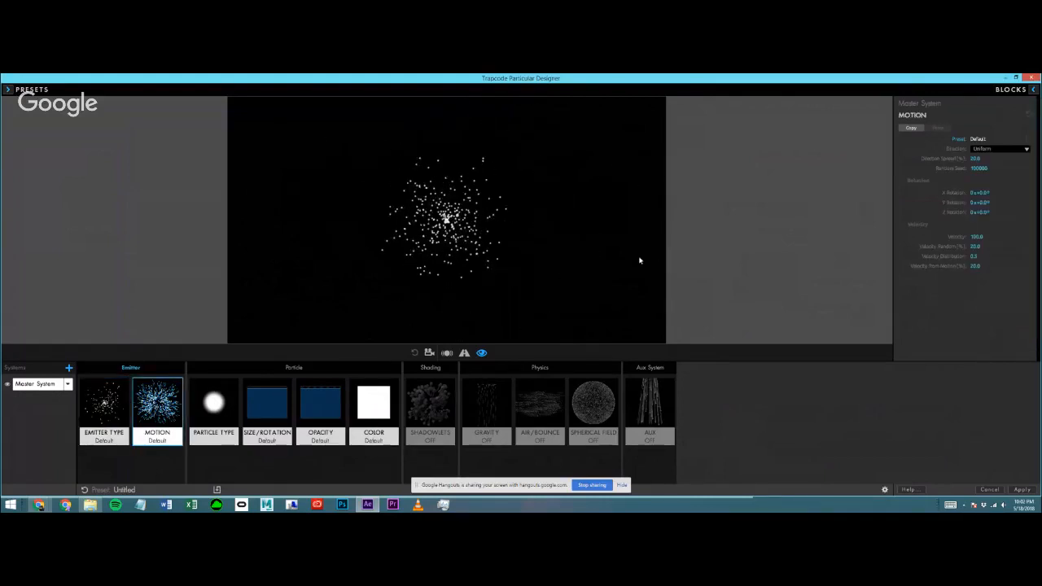
{"action": "left_click", "coordinate": [977, 152]}
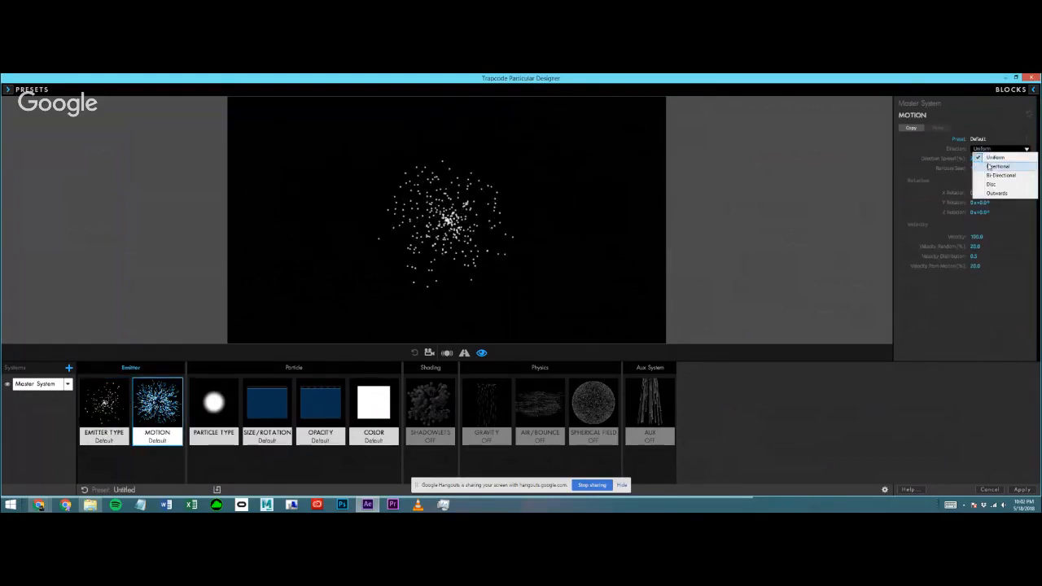
{"action": "left_click", "coordinate": [988, 166]}
{"action": "left_click_drag", "start_coordinate": [981, 192], "coordinate": [984, 192]}
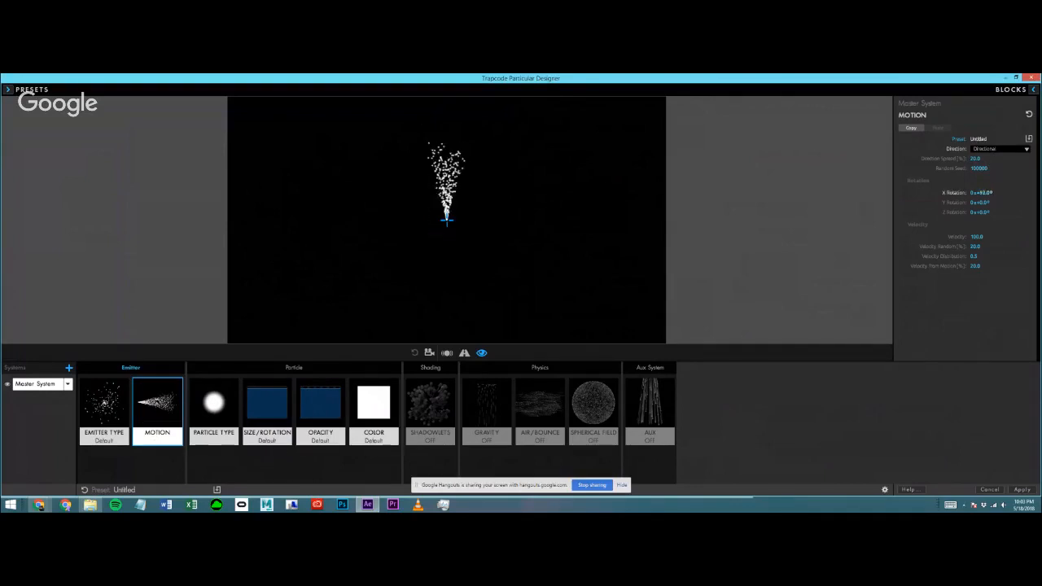
{"action": "left_click_drag", "start_coordinate": [984, 192], "coordinate": [1017, 192]}
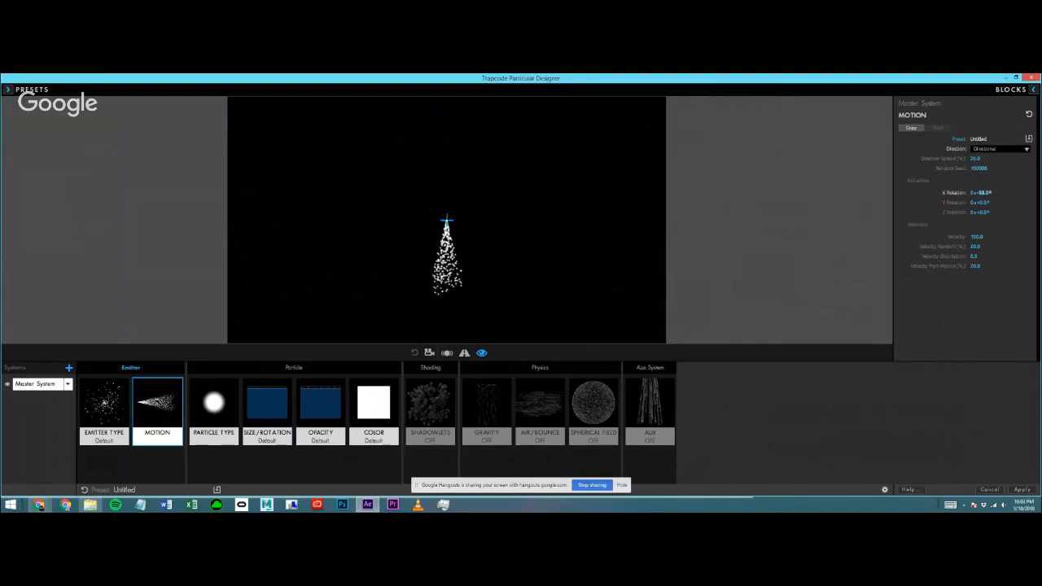
Preview the Bi-Directional and Disc motion directions and set the direction to Uniform.
{"action": "left_click", "coordinate": [1000, 149]}
{"action": "left_click", "coordinate": [1001, 175]}
{"action": "left_click", "coordinate": [999, 149]}
{"action": "left_click", "coordinate": [991, 184]}
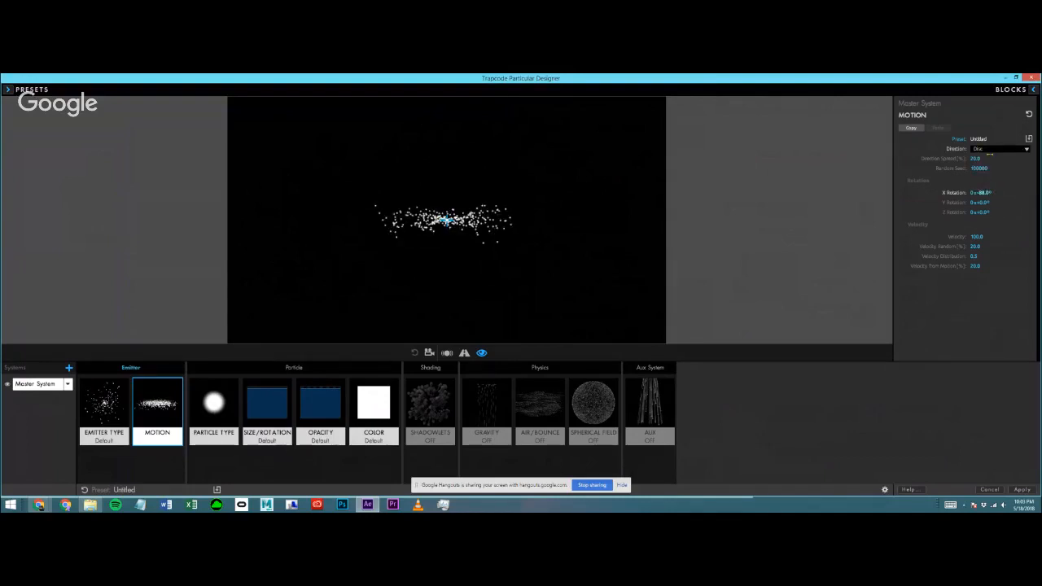
{"action": "left_click", "coordinate": [991, 152]}
{"action": "left_click", "coordinate": [995, 157]}
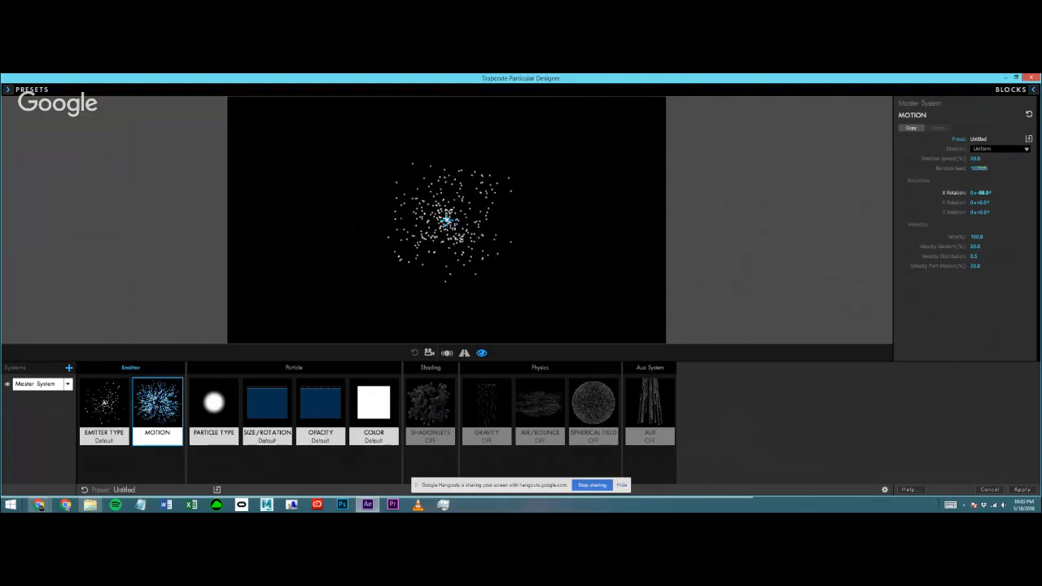
Try different direction spread and velocity values for the emitter motion, undoing each change.
{"action": "left_click_drag", "start_coordinate": [975, 159], "coordinate": [1027, 158]}
{"action": "key", "text": "ctrl+z"}
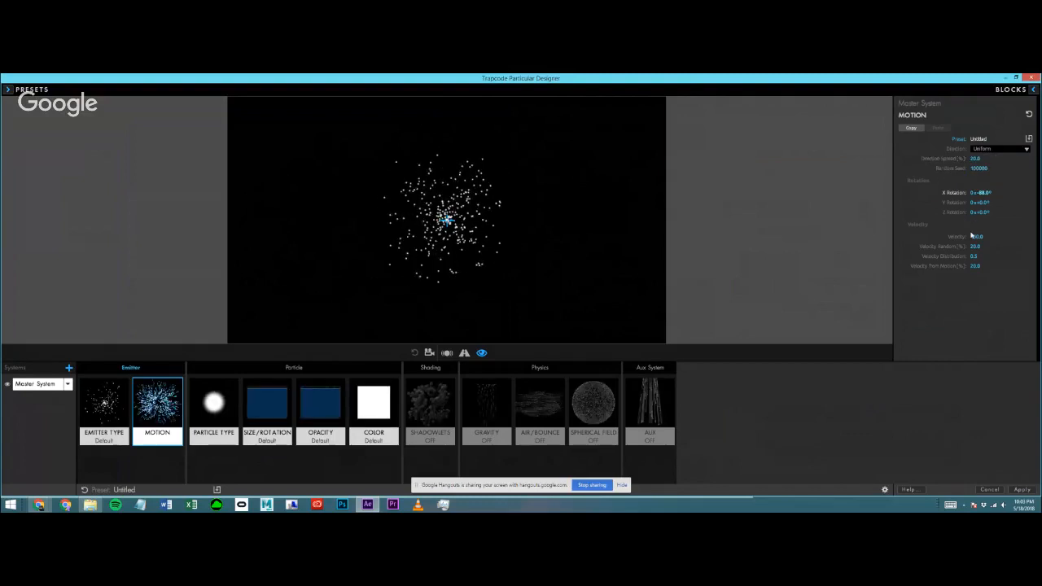
{"action": "left_click_drag", "start_coordinate": [971, 236], "coordinate": [1018, 236]}
{"action": "key", "text": "ctrl+z"}
Preview the Glow Sphere (No DOF) and Cloudlet particle types for the master system.
{"action": "left_click", "coordinate": [211, 406]}
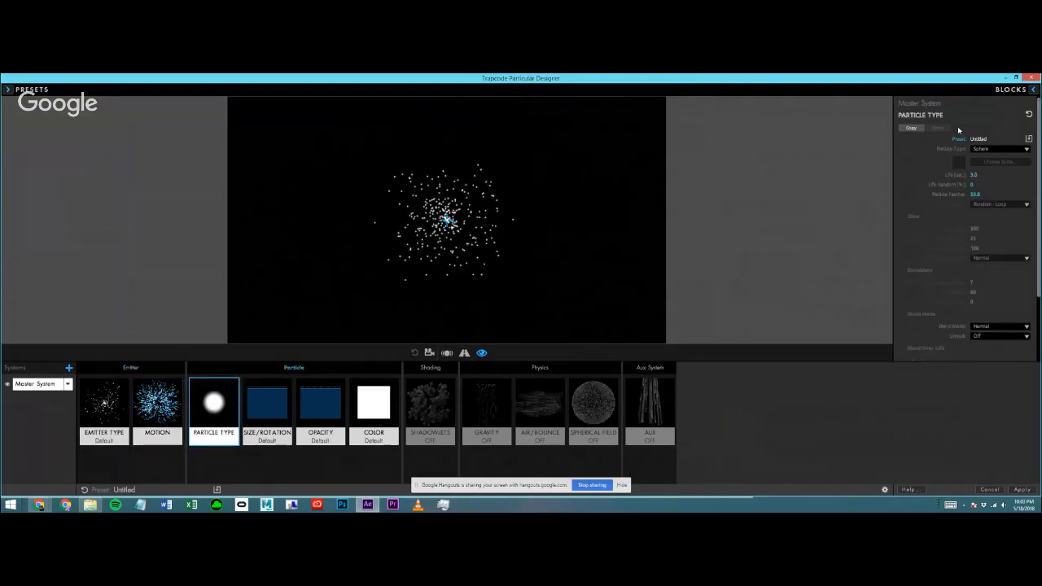
{"action": "left_click", "coordinate": [990, 149]}
{"action": "left_click", "coordinate": [983, 166]}
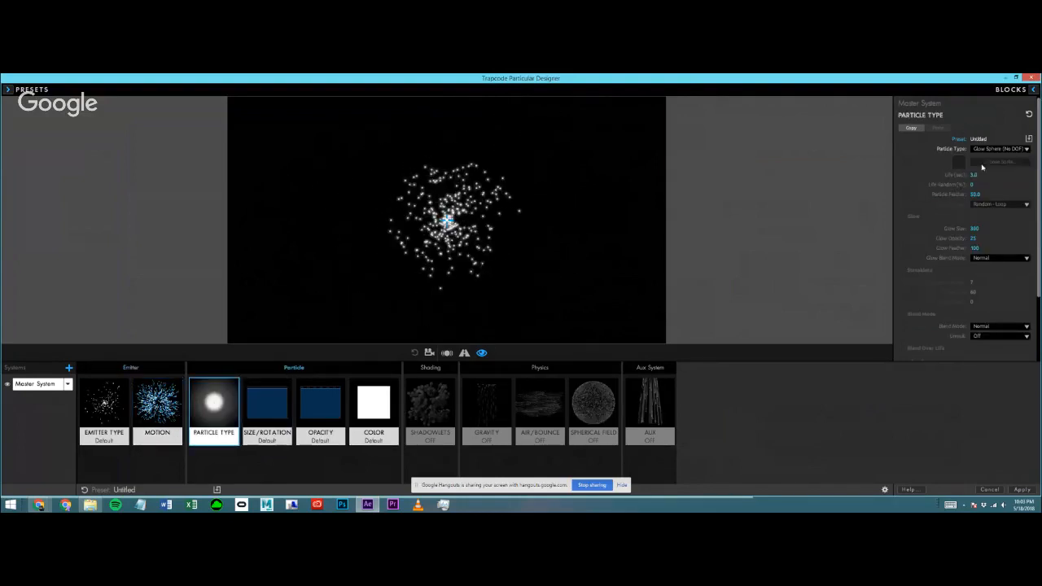
{"action": "left_click", "coordinate": [998, 149]}
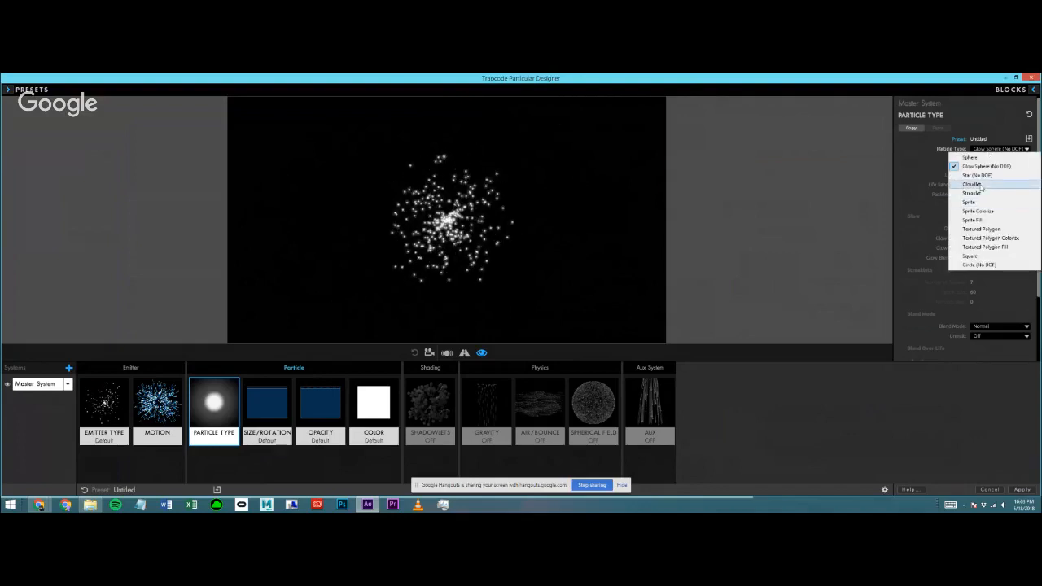
{"action": "left_click", "coordinate": [973, 184]}
Set the particle type to Textured Polygon with a star sprite and the particle size to 20.
{"action": "left_click", "coordinate": [981, 149]}
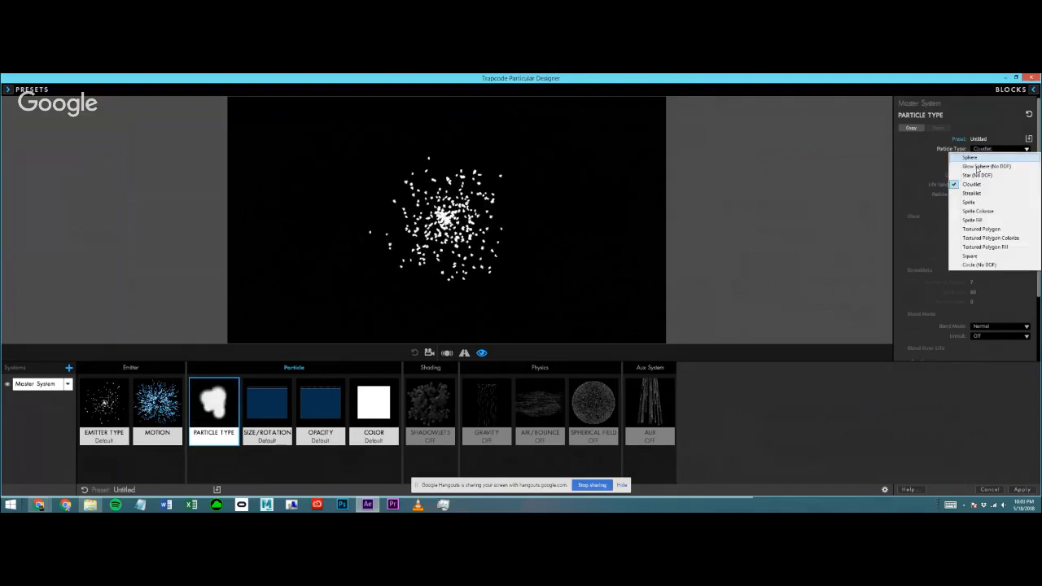
{"action": "left_click", "coordinate": [983, 229]}
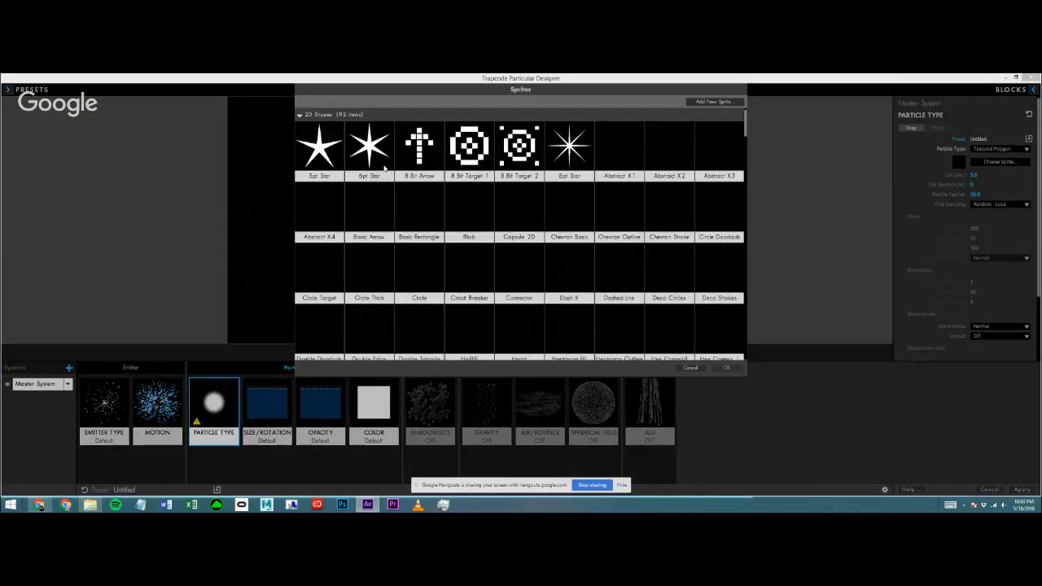
{"action": "left_click", "coordinate": [727, 367]}
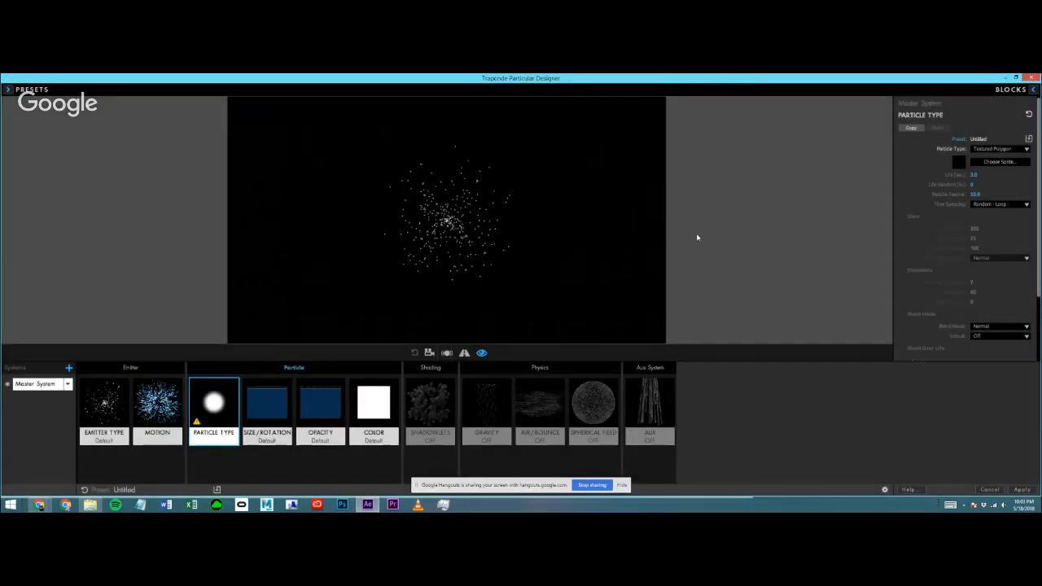
{"action": "left_click", "coordinate": [289, 403]}
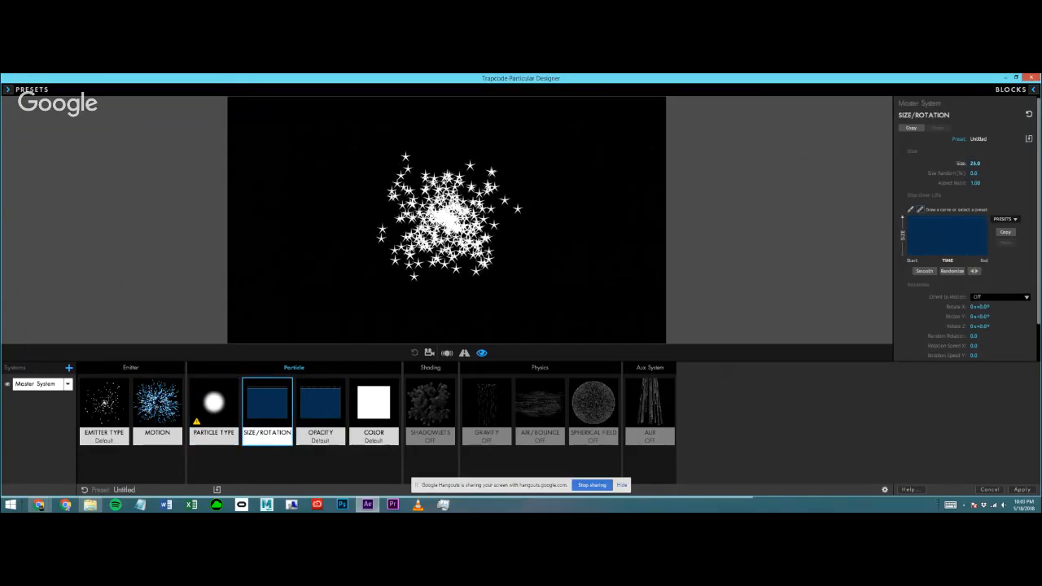
{"action": "left_click_drag", "start_coordinate": [974, 162], "coordinate": [502, 222]}
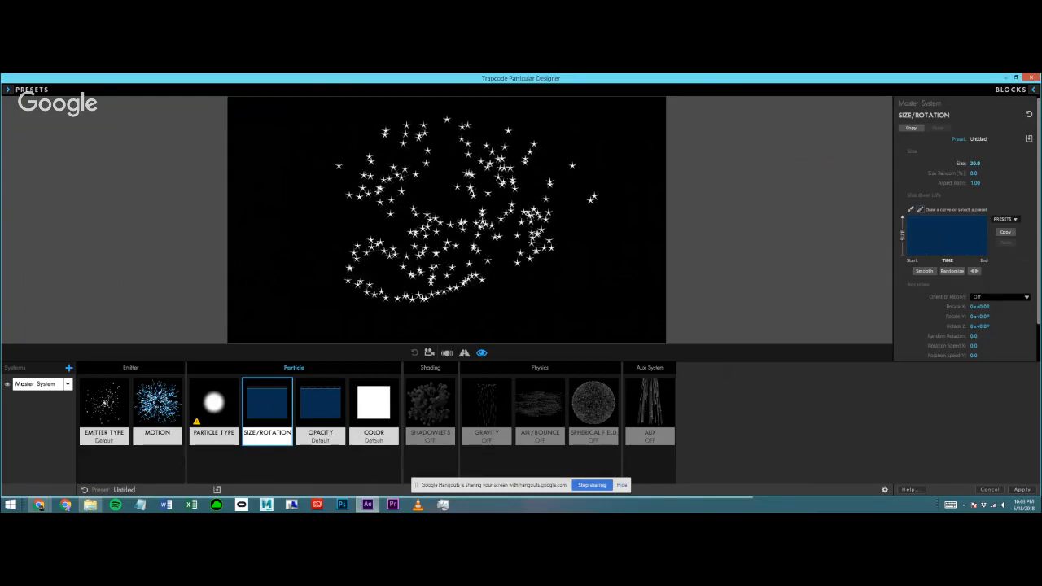
Preview the Square particle type and set the particle type back to Sphere.
{"action": "left_click", "coordinate": [232, 410]}
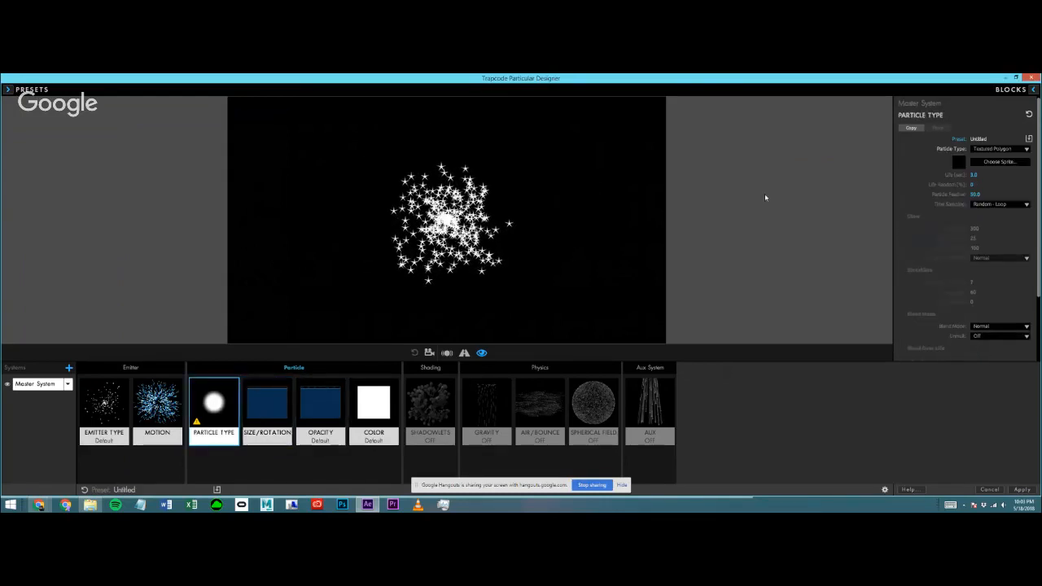
{"action": "left_click", "coordinate": [1000, 149]}
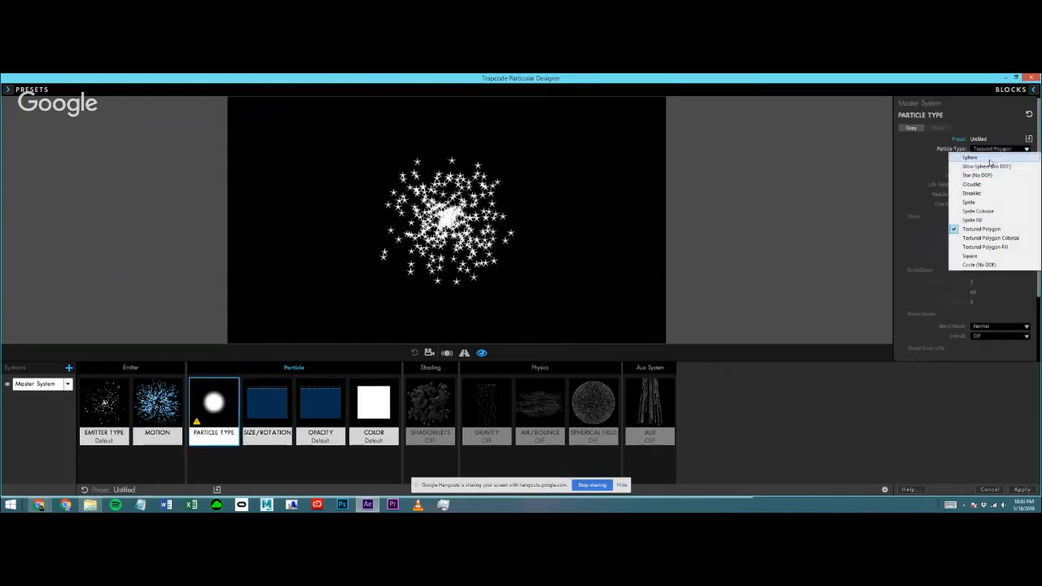
{"action": "left_click", "coordinate": [970, 257]}
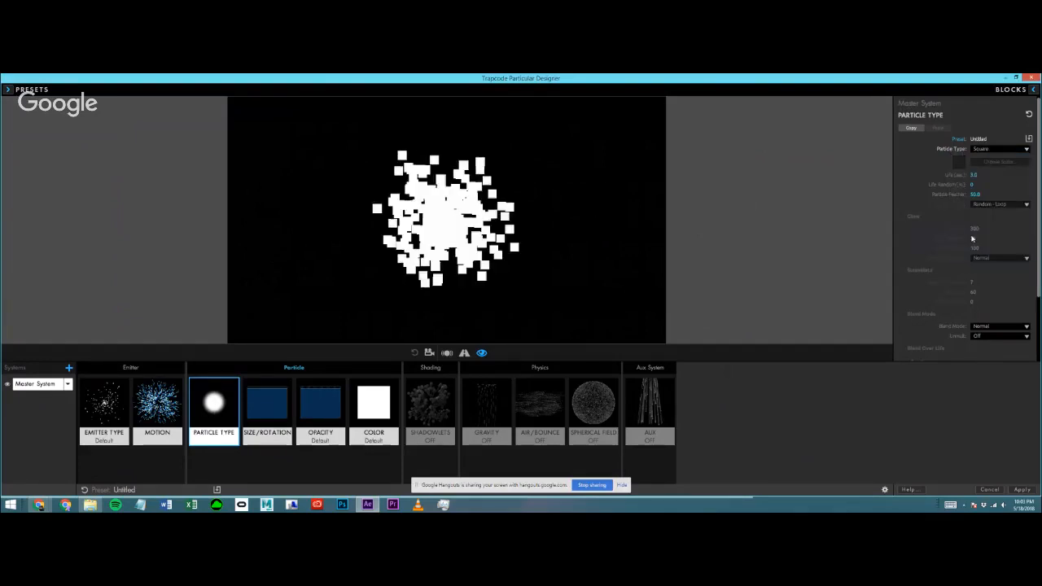
{"action": "left_click", "coordinate": [983, 149]}
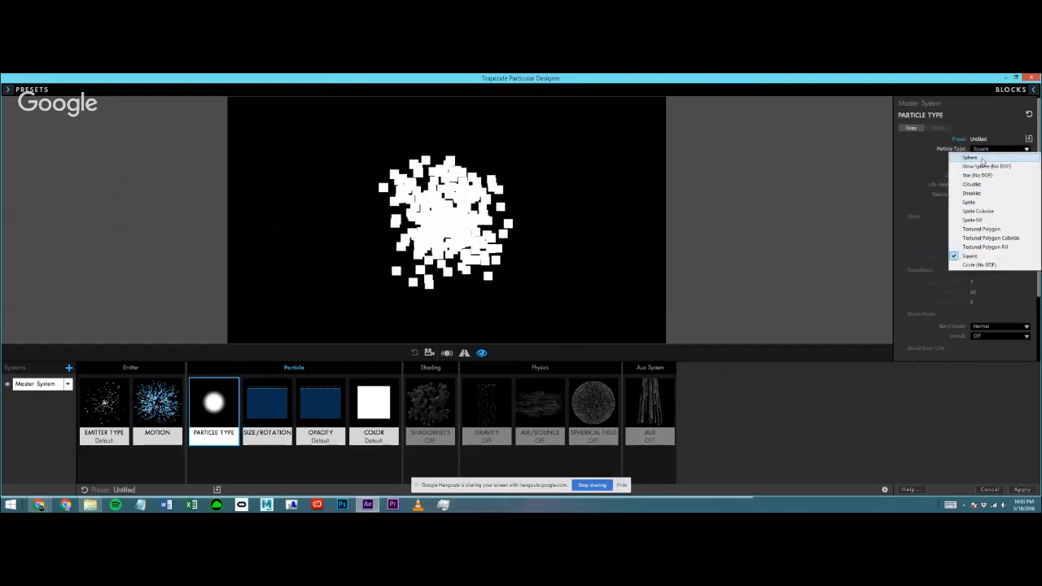
{"action": "left_click", "coordinate": [981, 158]}
{"action": "left_click_drag", "start_coordinate": [973, 175], "coordinate": [981, 174]}
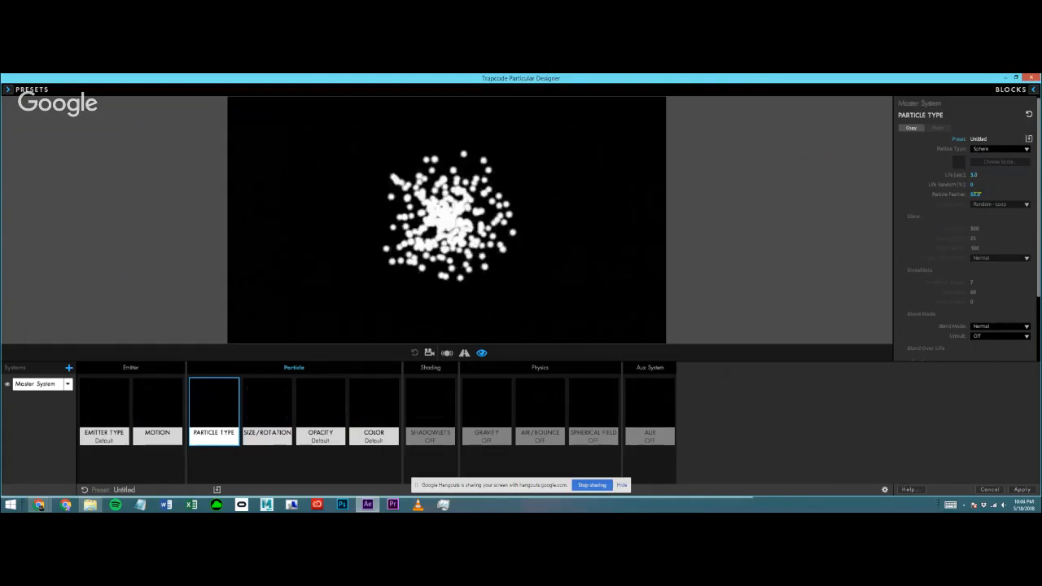
Set the particle size to 11, preview the linearly decreasing size-over-life preset and restore the constant one.
{"action": "left_click", "coordinate": [267, 412]}
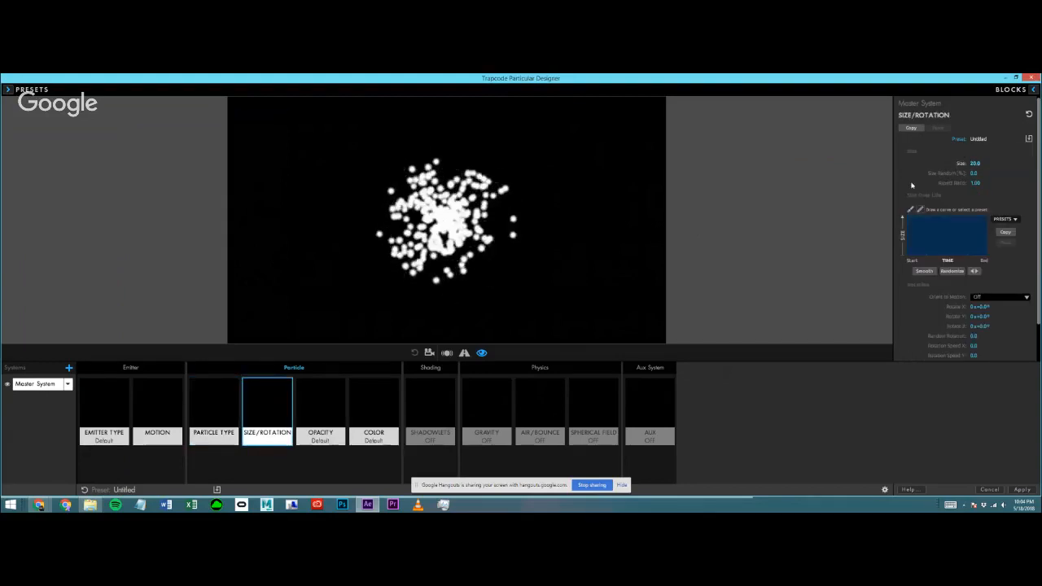
{"action": "left_click_drag", "start_coordinate": [974, 164], "coordinate": [964, 163]}
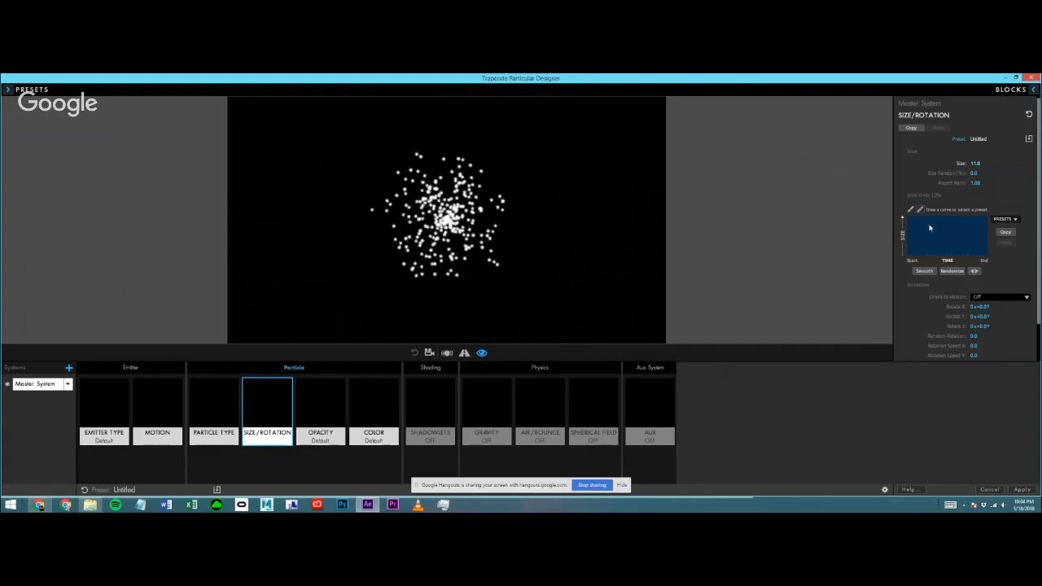
{"action": "left_click", "coordinate": [1005, 219]}
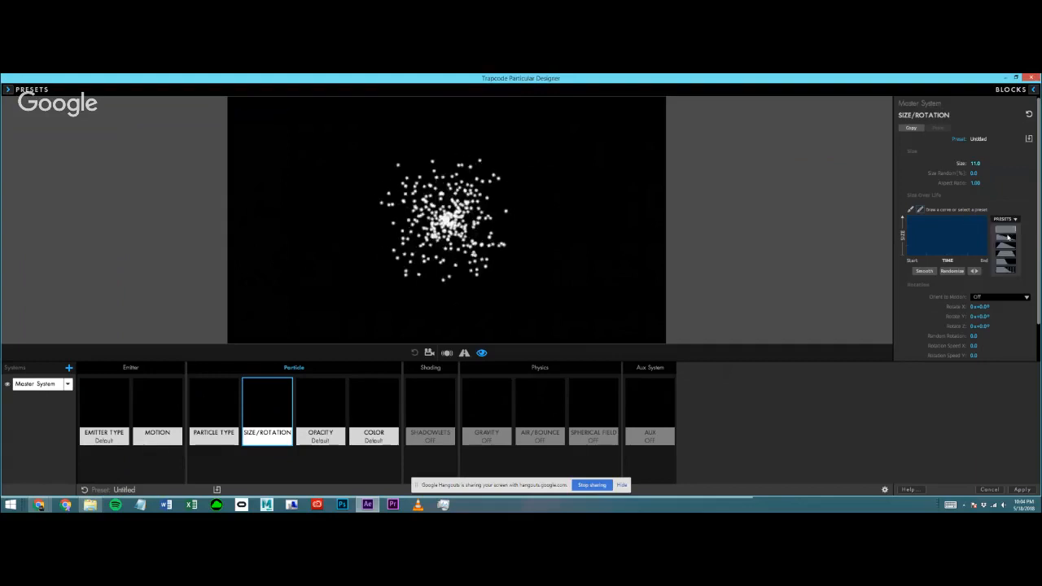
{"action": "left_click", "coordinate": [1008, 242]}
{"action": "left_click", "coordinate": [1007, 221]}
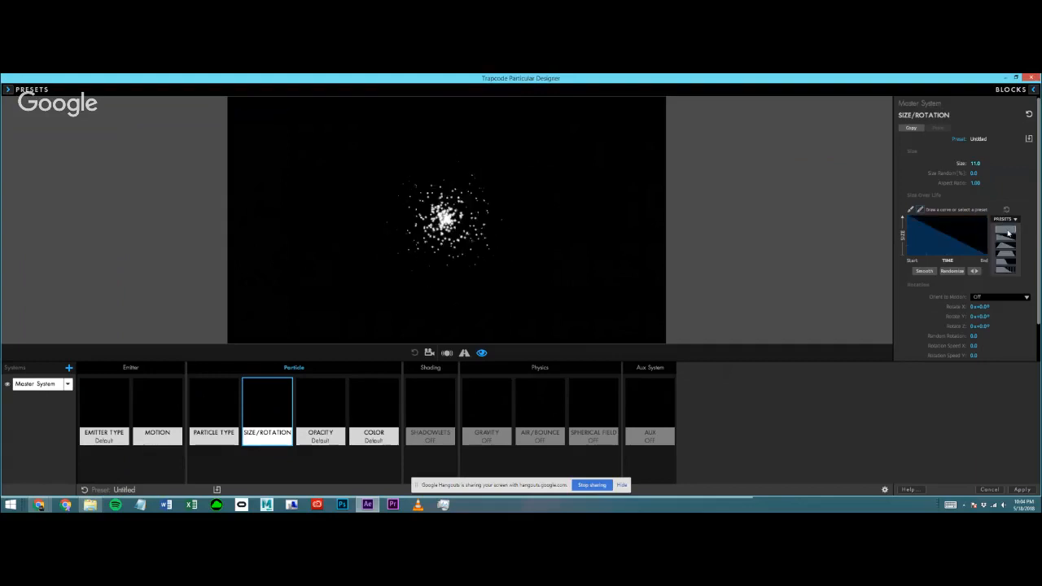
{"action": "left_click", "coordinate": [1007, 232]}
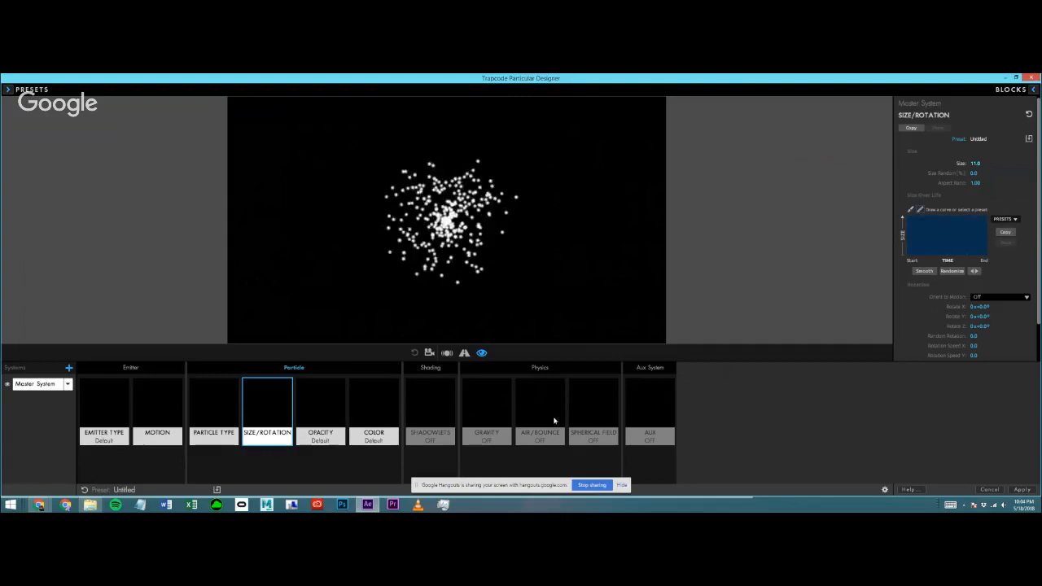
Set the particle color to Random from Gradient and the particle feather to 0.
{"action": "left_click", "coordinate": [370, 407]}
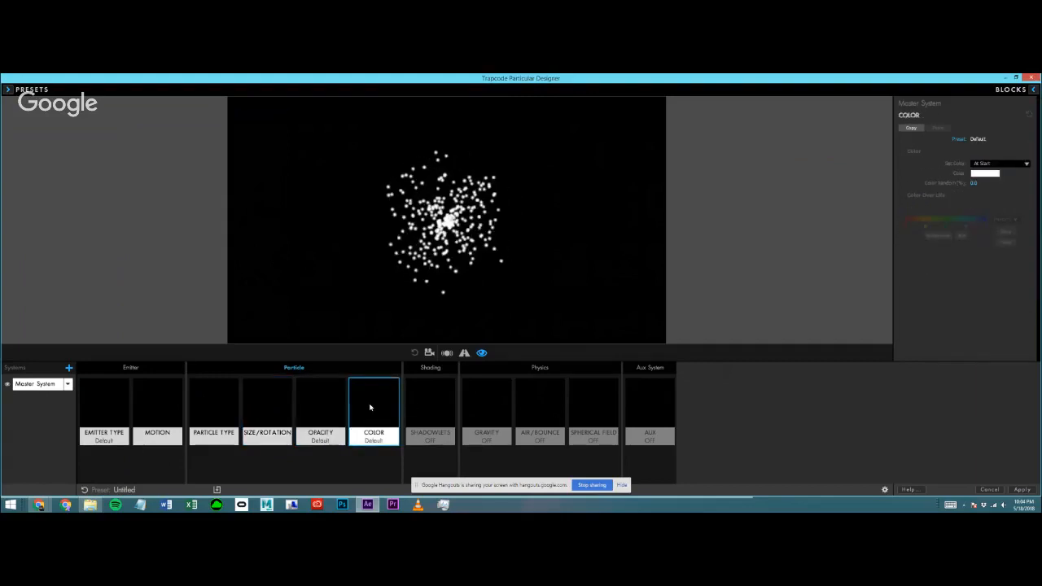
{"action": "left_click", "coordinate": [990, 170]}
{"action": "left_click", "coordinate": [982, 196]}
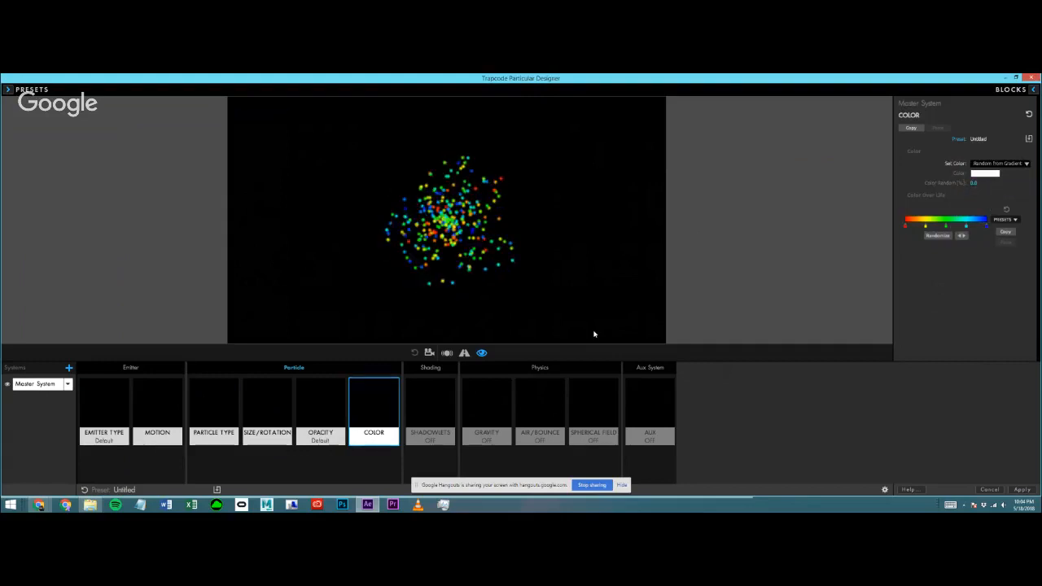
{"action": "left_click", "coordinate": [259, 417]}
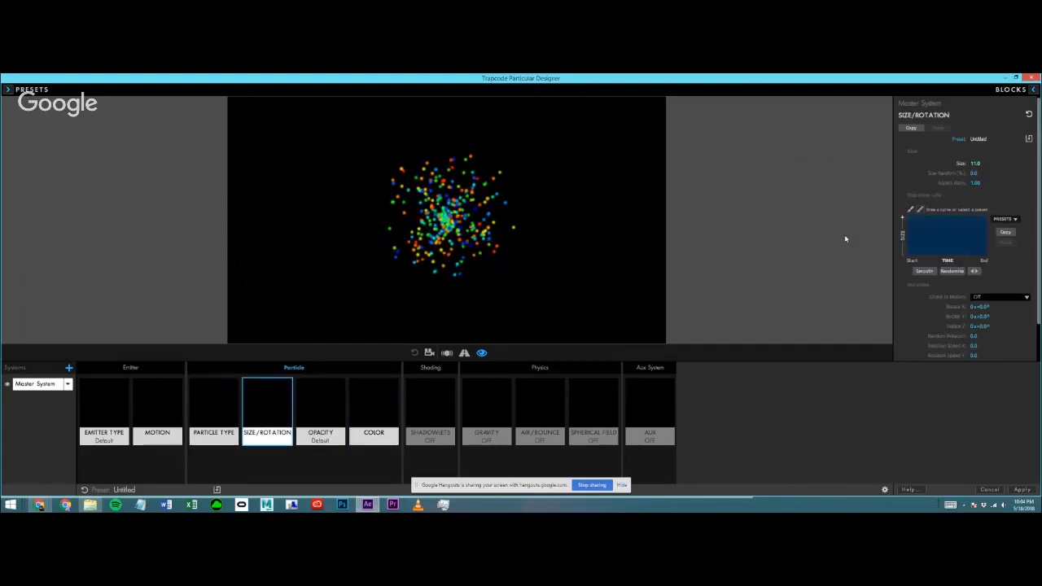
{"action": "left_click", "coordinate": [234, 405]}
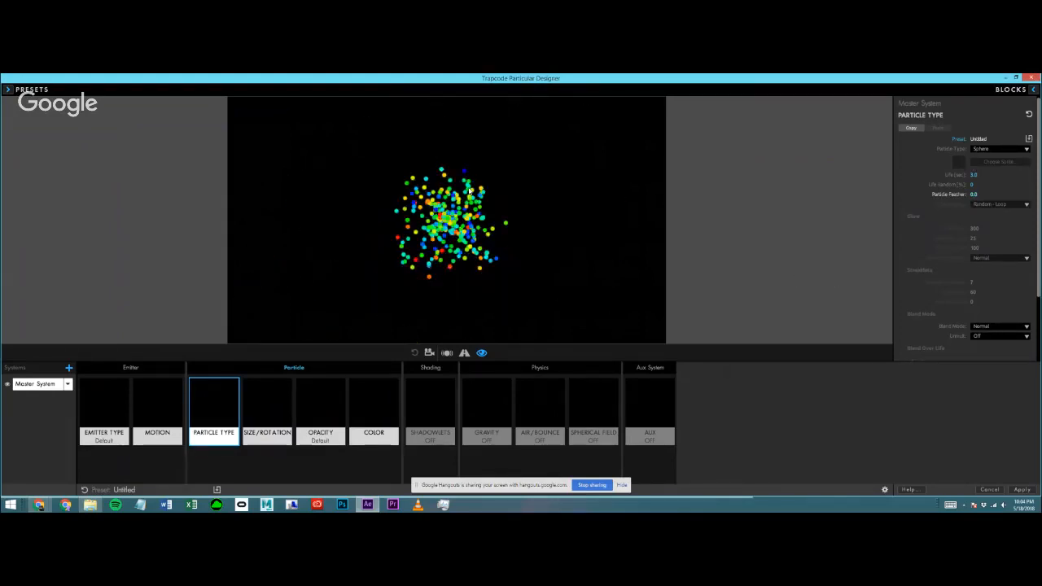
Raise the emission rate to about 413 particles per second and the particle life to 6 seconds.
{"action": "left_click", "coordinate": [124, 417]}
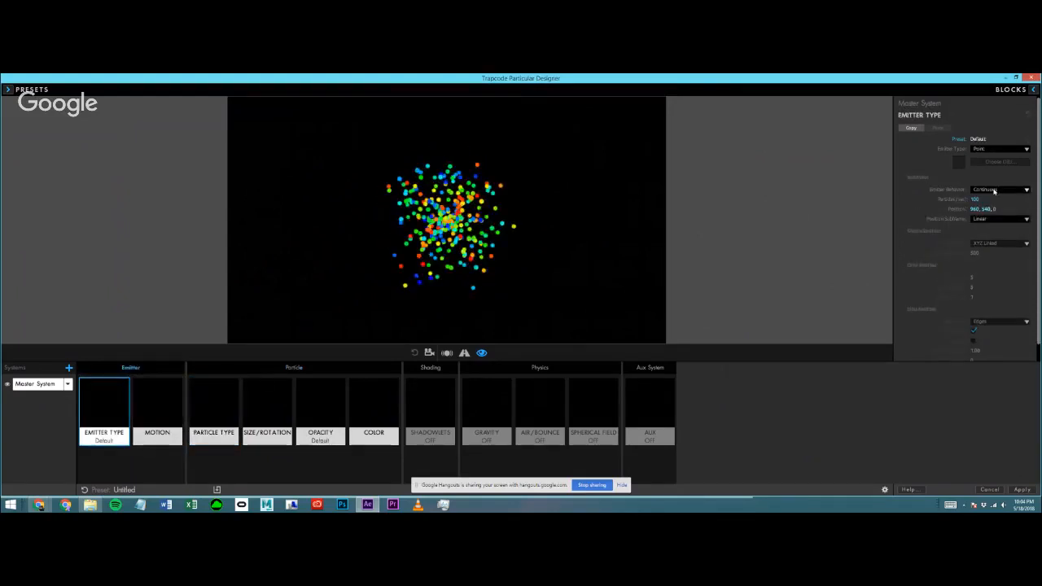
{"action": "left_click_drag", "start_coordinate": [975, 200], "coordinate": [1001, 200]}
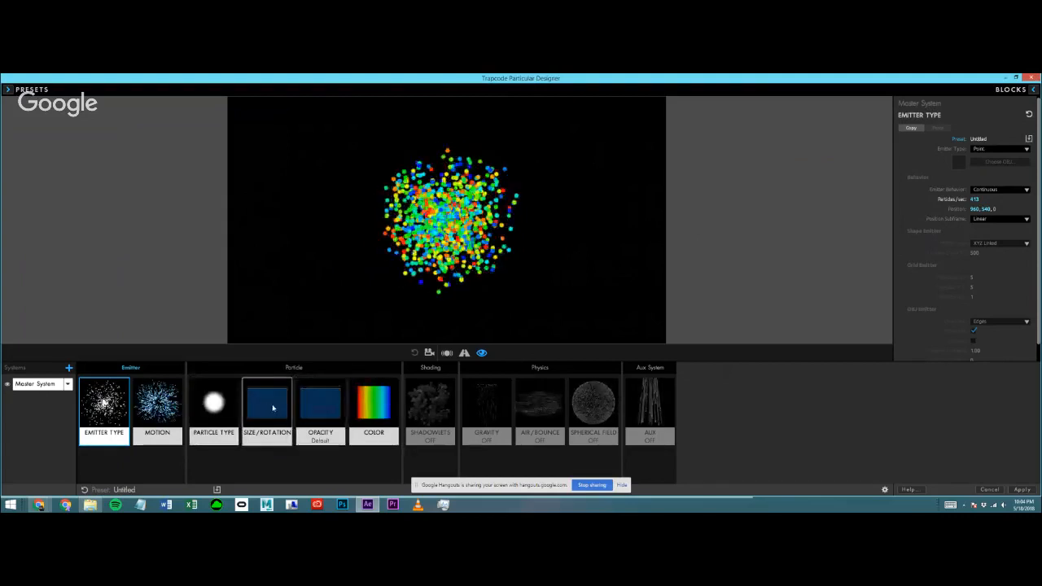
{"action": "left_click", "coordinate": [212, 405]}
{"action": "left_click_drag", "start_coordinate": [974, 175], "coordinate": [995, 176]}
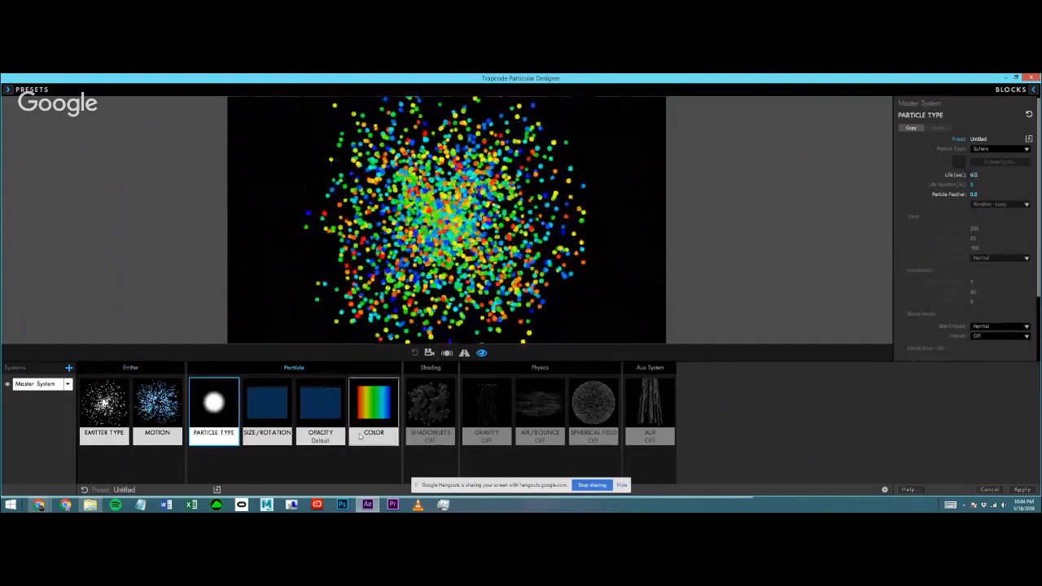
Apply the linear fade-out preset to opacity over life and redraw the curve to fall off only near the end.
{"action": "left_click", "coordinate": [320, 405]}
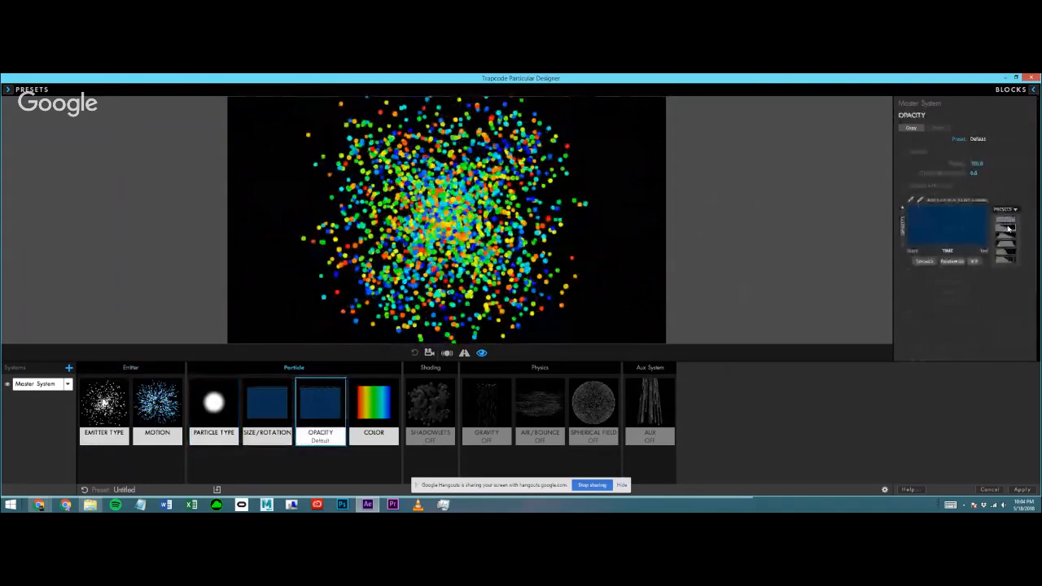
{"action": "left_click", "coordinate": [1008, 228]}
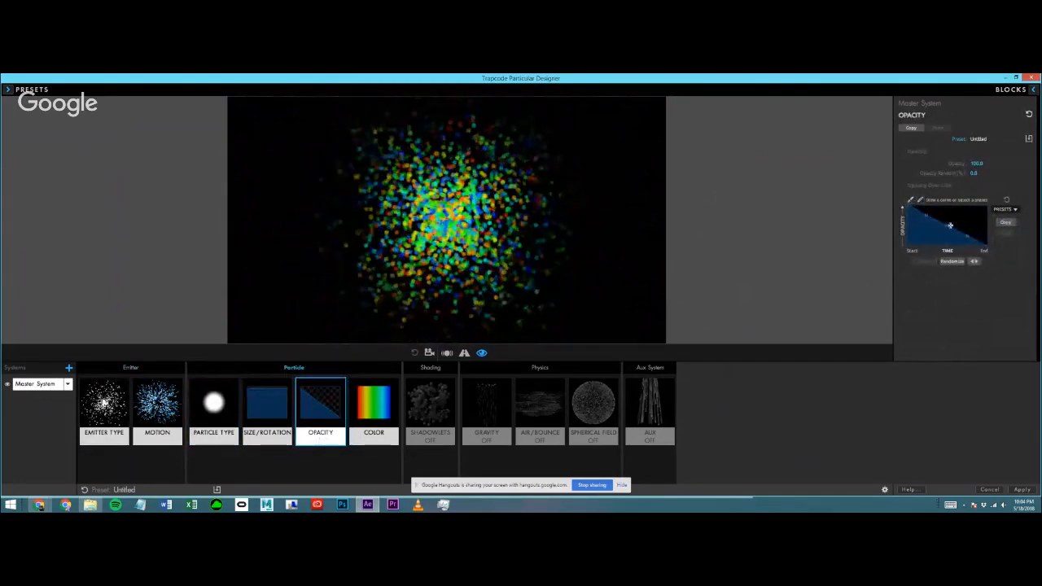
{"action": "mouse_move", "coordinate": [961, 214]}
{"action": "left_mouse_down"}
{"action": "mouse_move", "coordinate": [925, 220]}
{"action": "mouse_move", "coordinate": [979, 231]}
{"action": "left_mouse_up"}
Try to turn on Shading in the Shadowlets settings.
{"action": "left_click", "coordinate": [432, 411]}
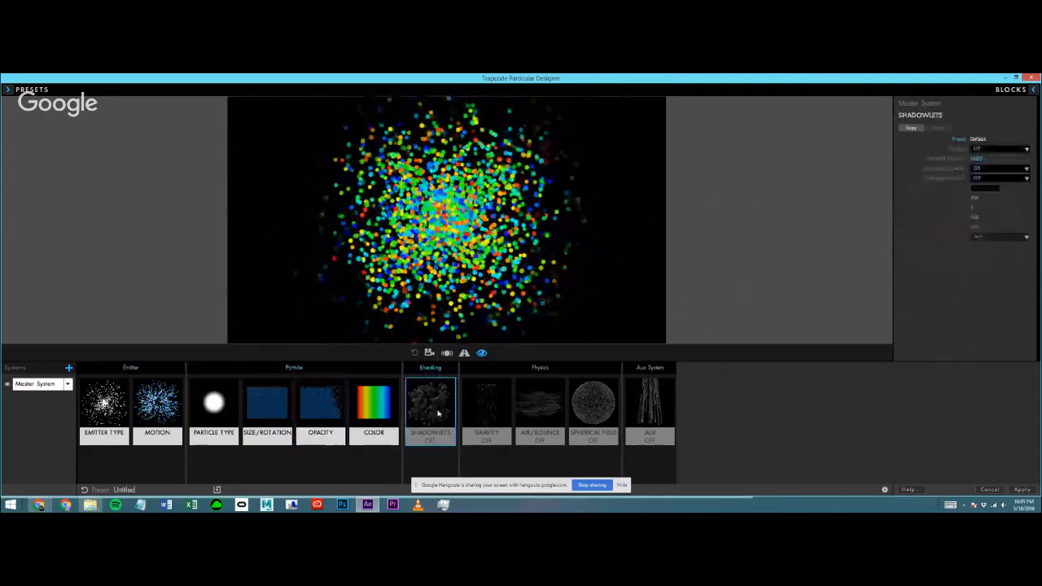
{"action": "left_click", "coordinate": [981, 149]}
{"action": "left_click", "coordinate": [987, 168]}
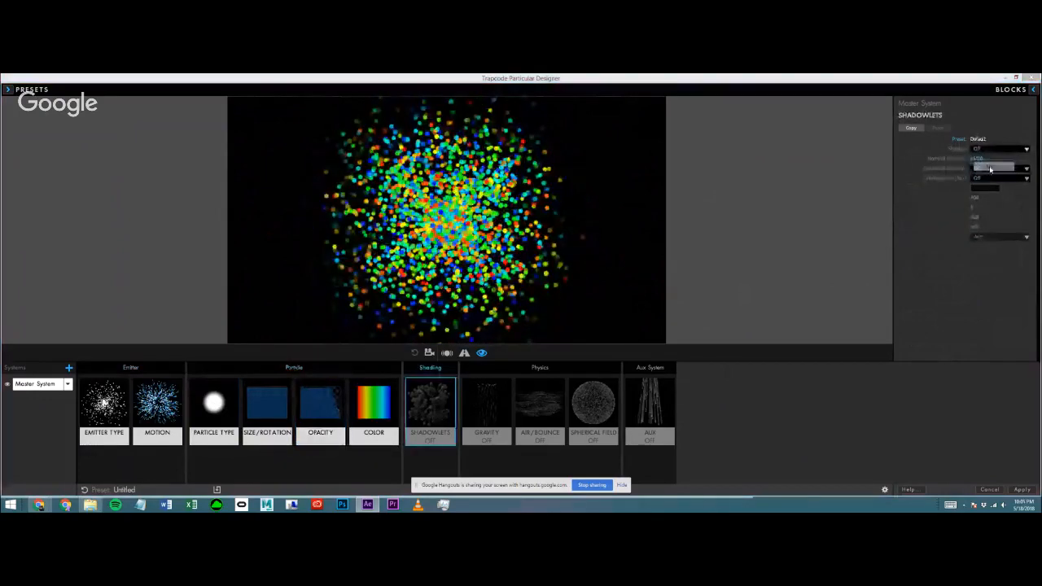
Dismiss the After Effects crash dialogs and switch to the Google Hangouts window.
{"action": "left_click", "coordinate": [553, 333]}
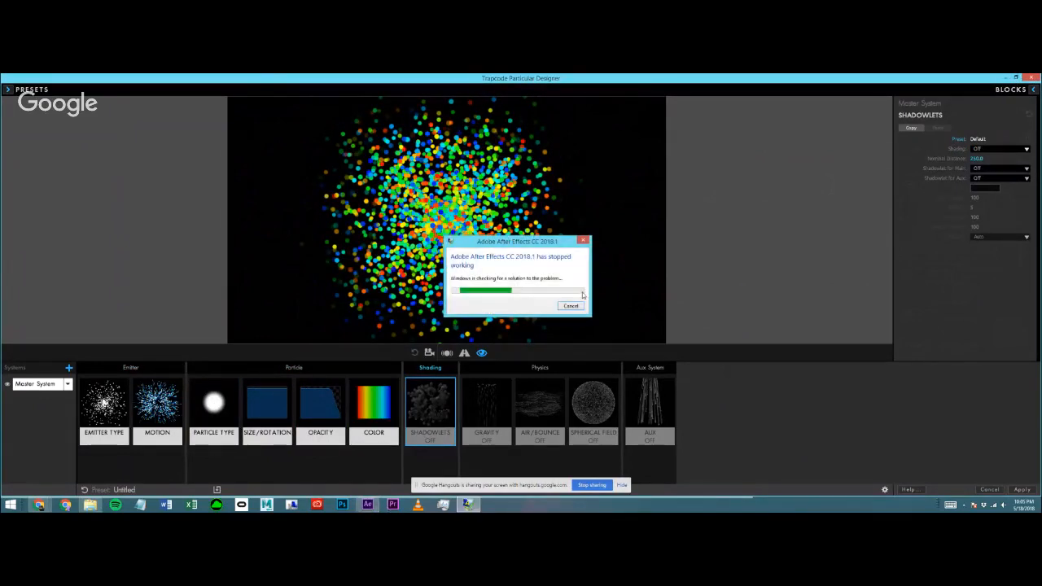
{"action": "left_click", "coordinate": [572, 308]}
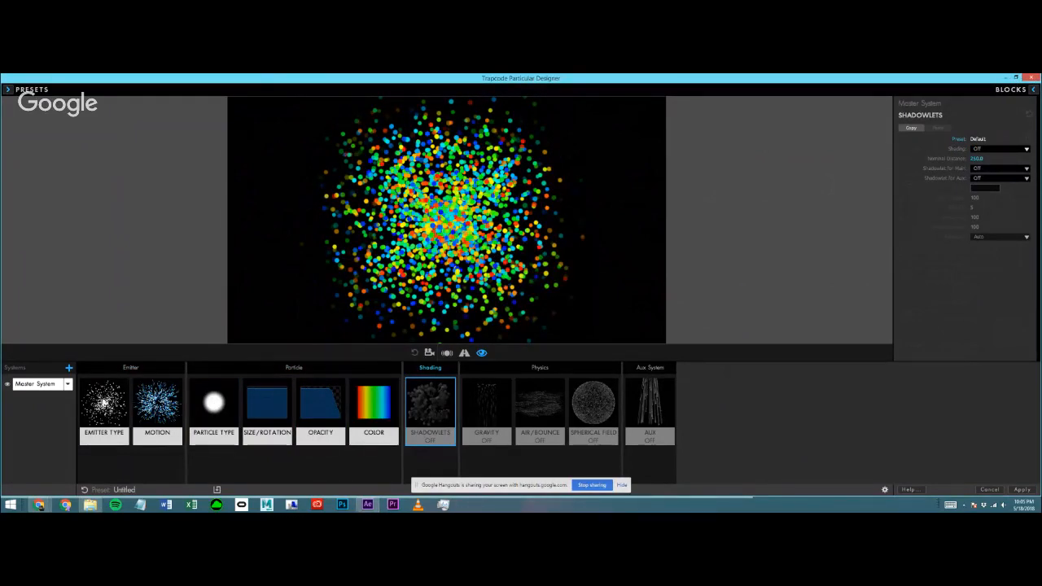
{"action": "key", "text": "alt+Tab"}
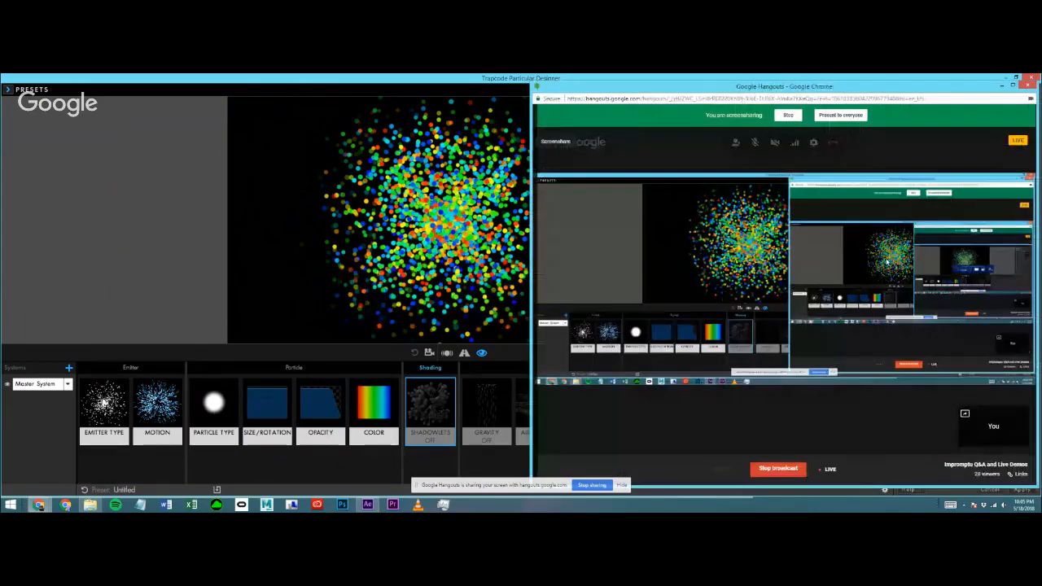
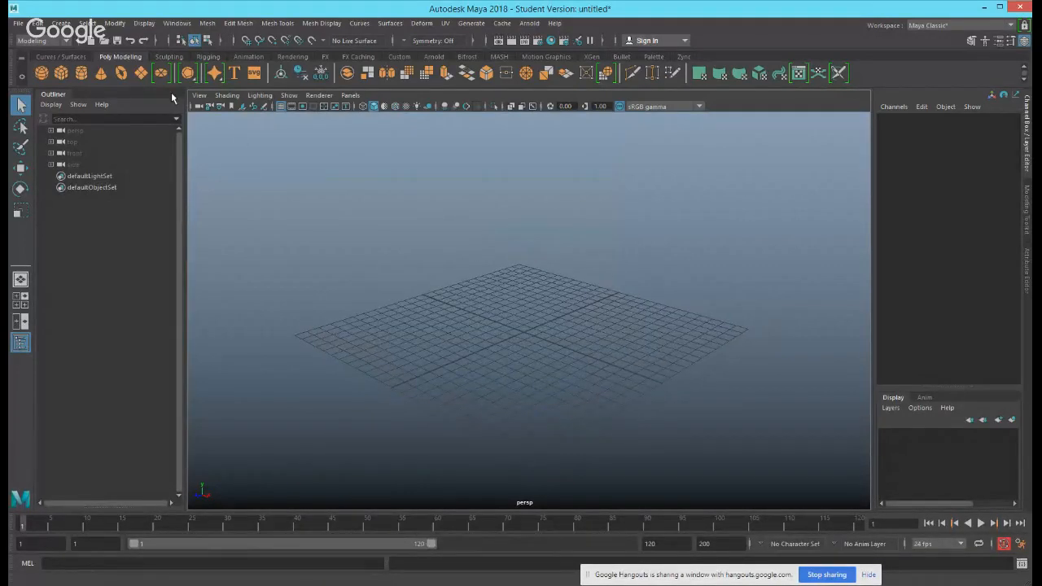
In Maya, hide the perspective view's grid and create a polygon cube.
{"action": "left_click", "coordinate": [281, 106]}
{"action": "left_click", "coordinate": [61, 72]}
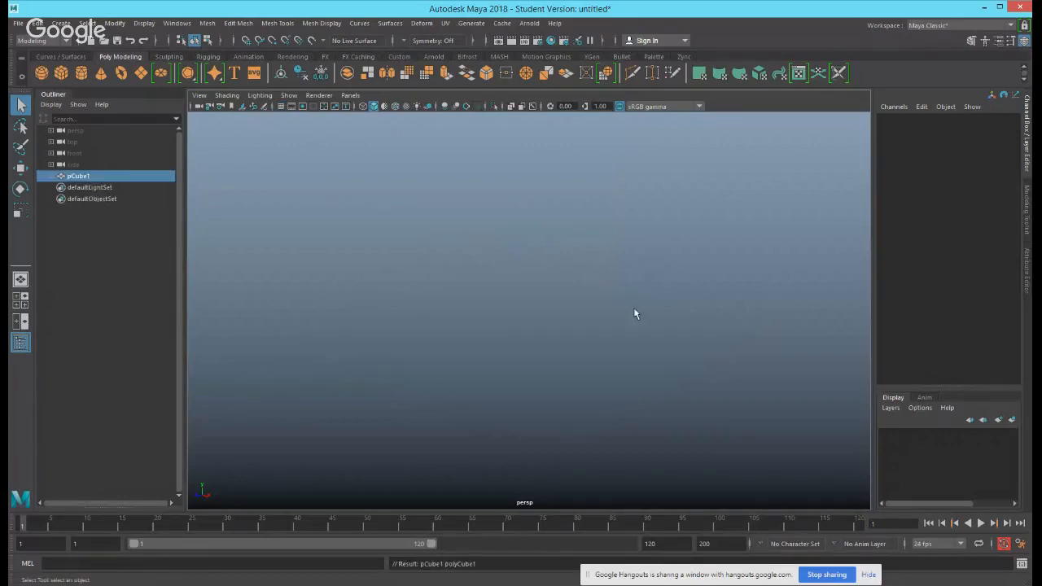
Create a MASH network from the polygon cube, producing a row of cubes.
{"action": "left_click_drag", "start_coordinate": [635, 312], "coordinate": [534, 289], "text": "alt"}
{"action": "right_click_drag", "start_coordinate": [489, 304], "coordinate": [806, 301], "text": "alt"}
{"action": "middle_click_drag", "start_coordinate": [654, 333], "coordinate": [654, 314], "text": "alt"}
{"action": "right_click_drag", "start_coordinate": [476, 319], "coordinate": [505, 329], "text": "alt"}
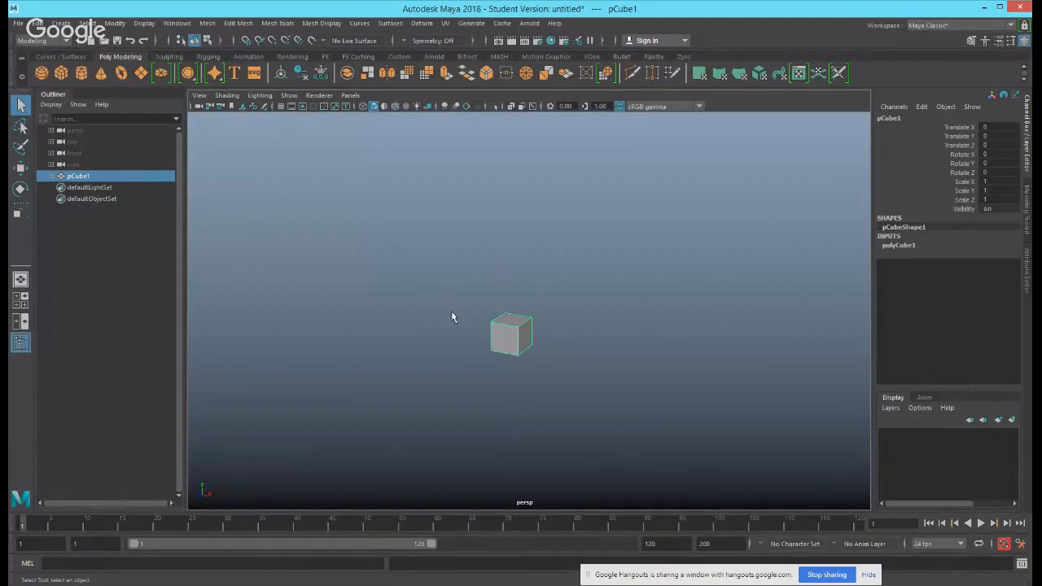
{"action": "left_click_drag", "start_coordinate": [442, 286], "coordinate": [817, 464]}
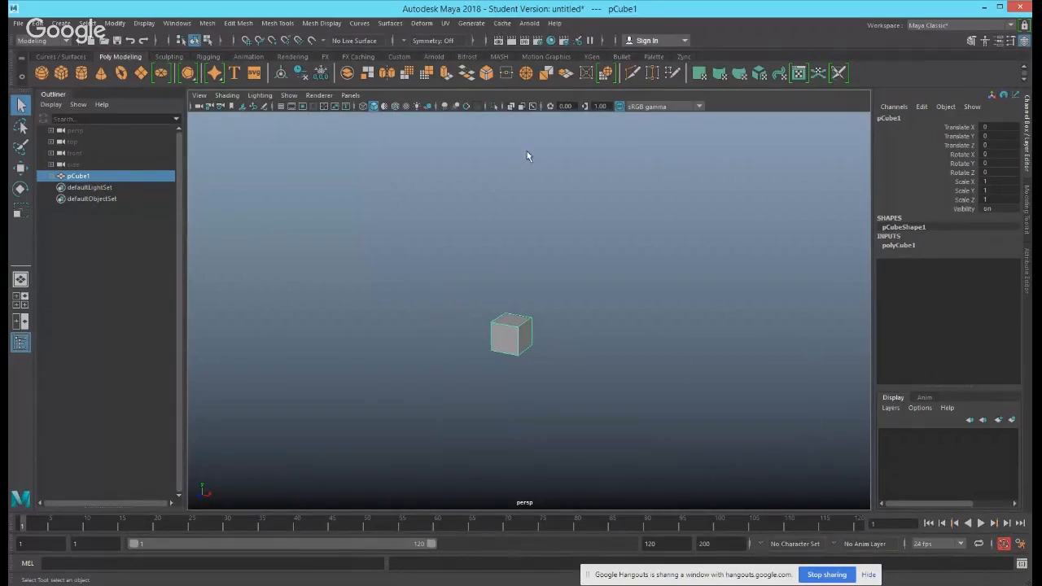
{"action": "left_click", "coordinate": [530, 57]}
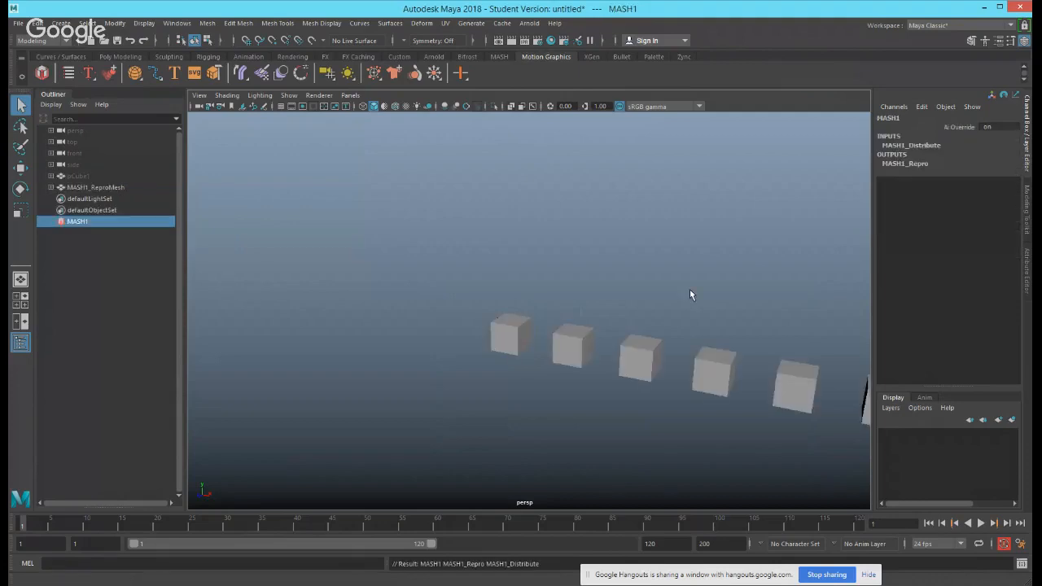
{"action": "scroll", "coordinate": [690, 289], "scroll_direction": "down", "scroll_amount": 5}
{"action": "middle_click_drag", "start_coordinate": [690, 289], "coordinate": [537, 230], "text": "alt"}
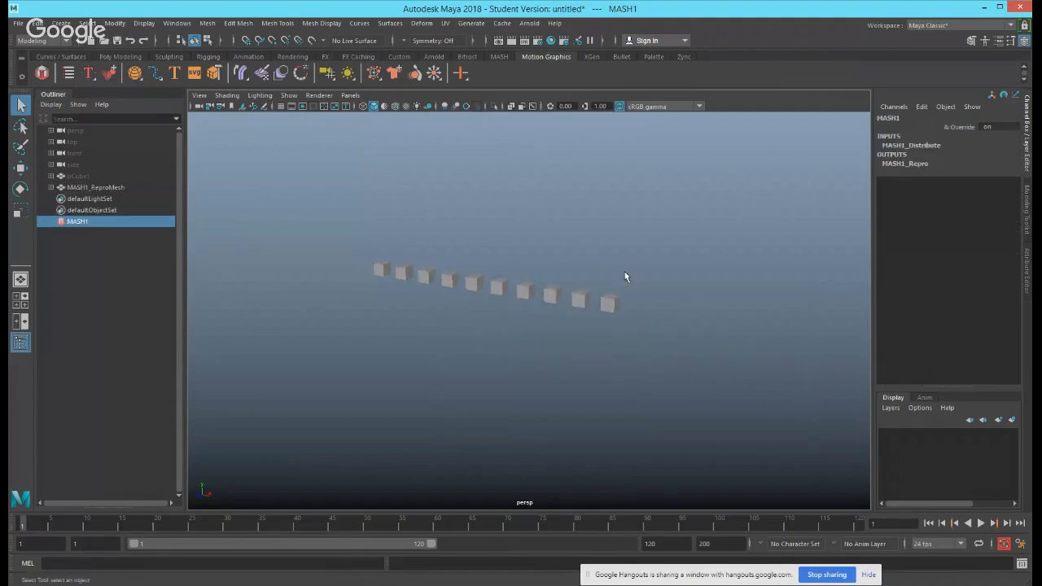
Move the hidden source cube to about X -4.9 and Y 2.3, and scale it uniformly to about 1.29.
{"action": "left_click", "coordinate": [98, 176]}
{"action": "key", "text": "w"}
{"action": "left_click_drag", "start_coordinate": [409, 243], "coordinate": [354, 210]}
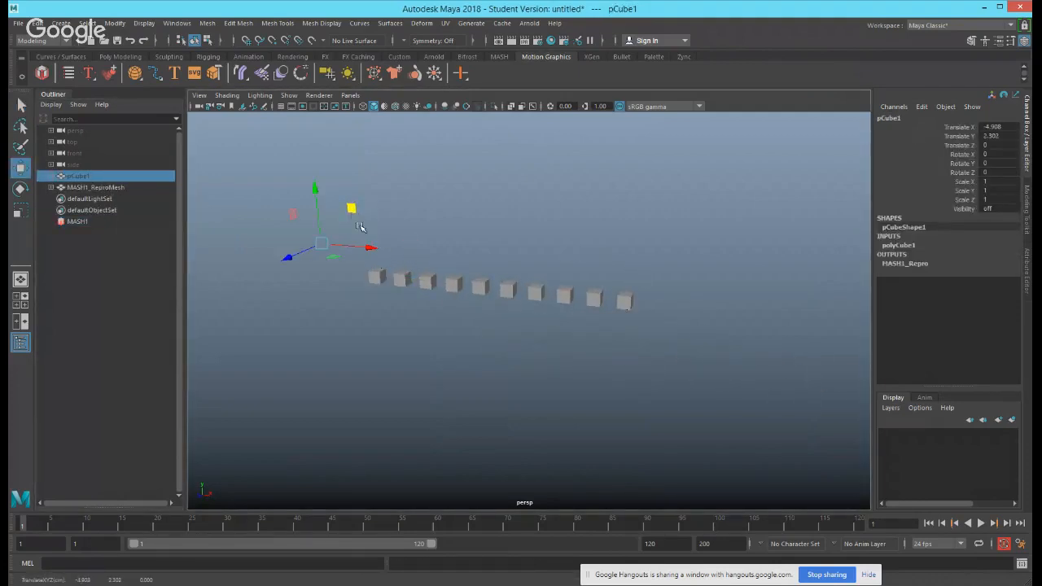
{"action": "key", "text": "r"}
{"action": "left_click_drag", "start_coordinate": [322, 244], "coordinate": [345, 250]}
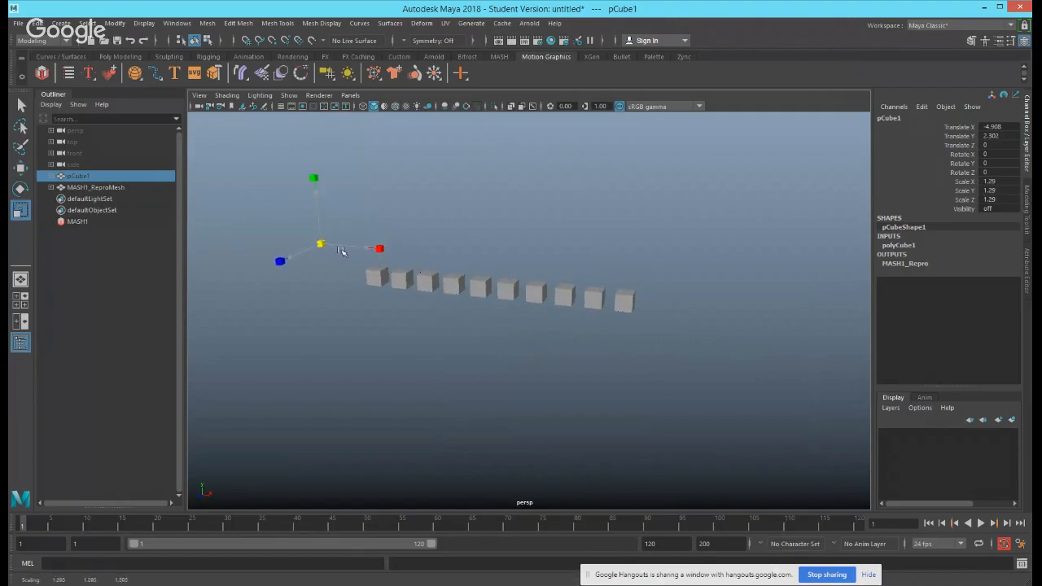
{"action": "key", "text": "q"}
{"action": "left_click", "coordinate": [434, 223]}
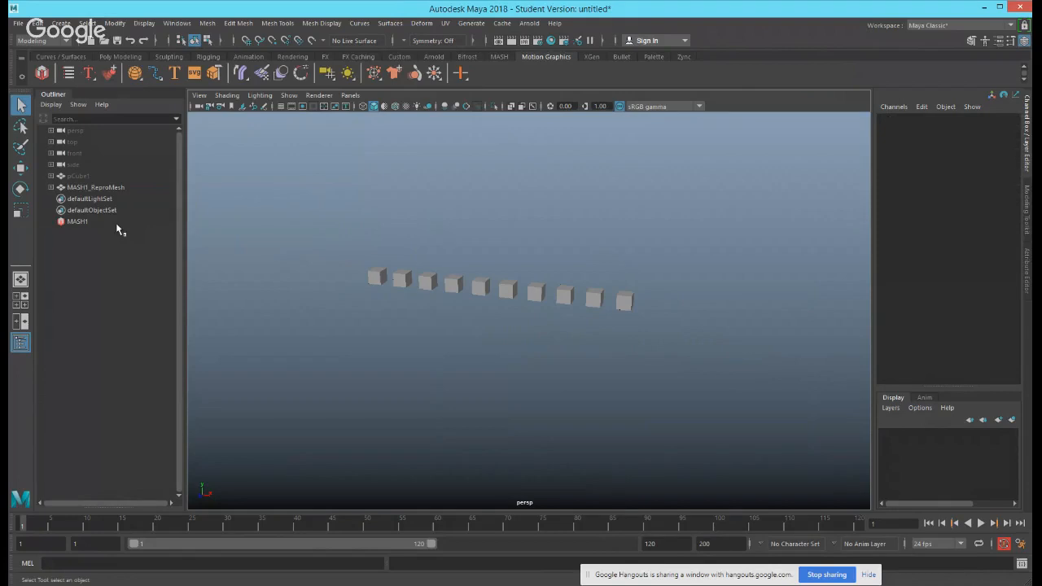
Open the MASH network's Distribute settings and set the number of points to 100.
{"action": "left_click", "coordinate": [116, 223]}
{"action": "key", "text": "ctrl+a"}
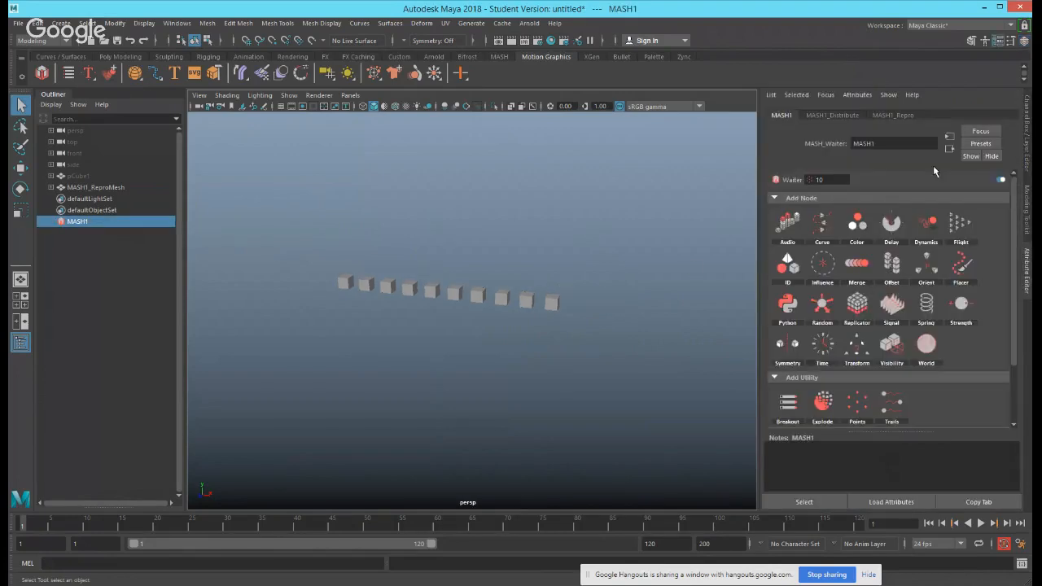
{"action": "left_click", "coordinate": [853, 119]}
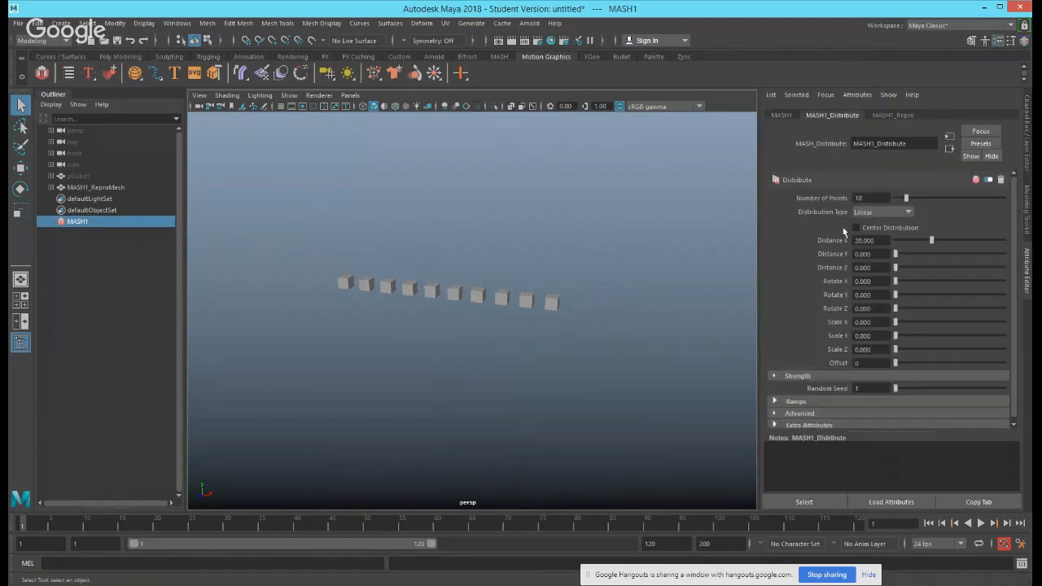
{"action": "left_click_drag", "start_coordinate": [562, 295], "coordinate": [562, 268], "text": "alt"}
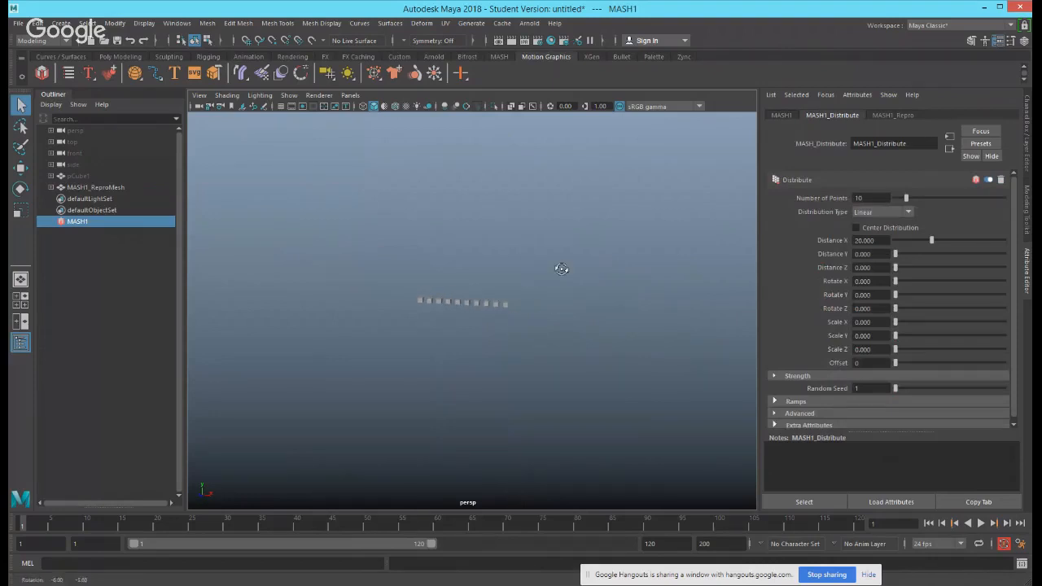
{"action": "double_click", "coordinate": [863, 198]}
{"action": "type", "text": "100"}
{"action": "key", "text": "Return"}
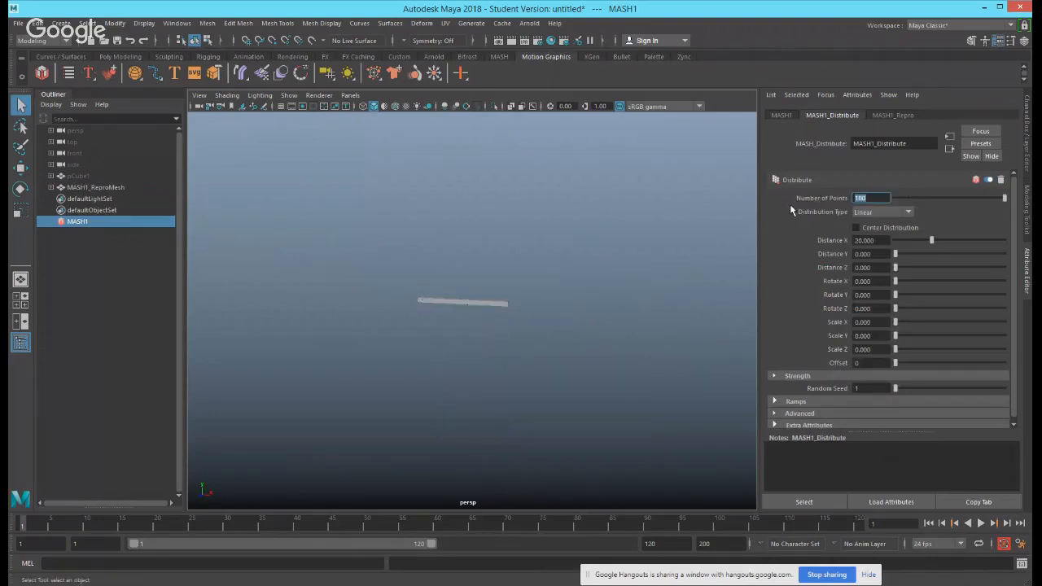
{"action": "right_click_drag", "start_coordinate": [599, 297], "coordinate": [779, 251], "text": "alt"}
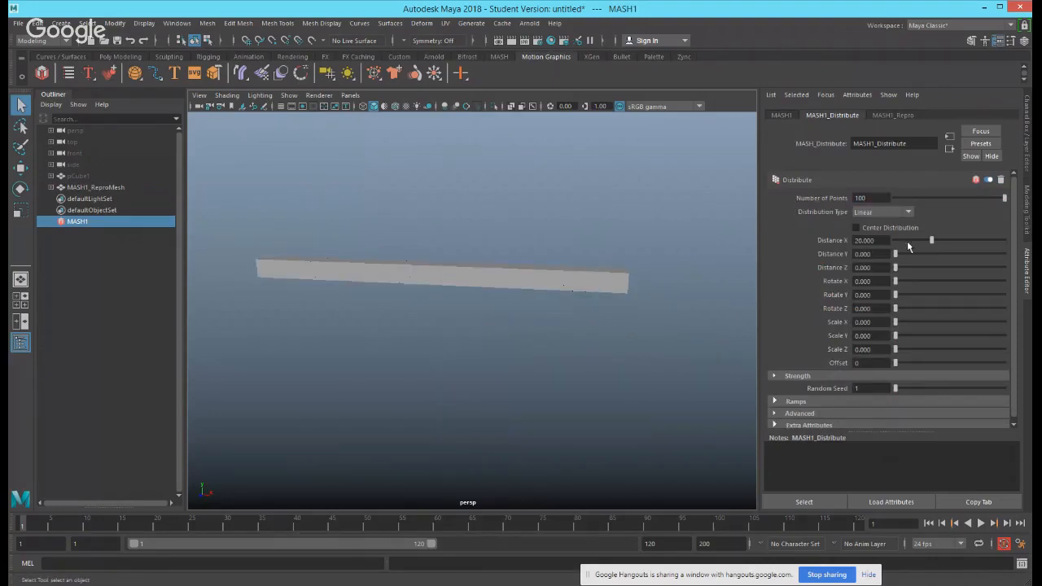
Spread the row of cubes by raising the linear distribution's X distance to 120.
{"action": "left_click_drag", "start_coordinate": [933, 243], "coordinate": [1008, 236]}
{"action": "double_click", "coordinate": [863, 240]}
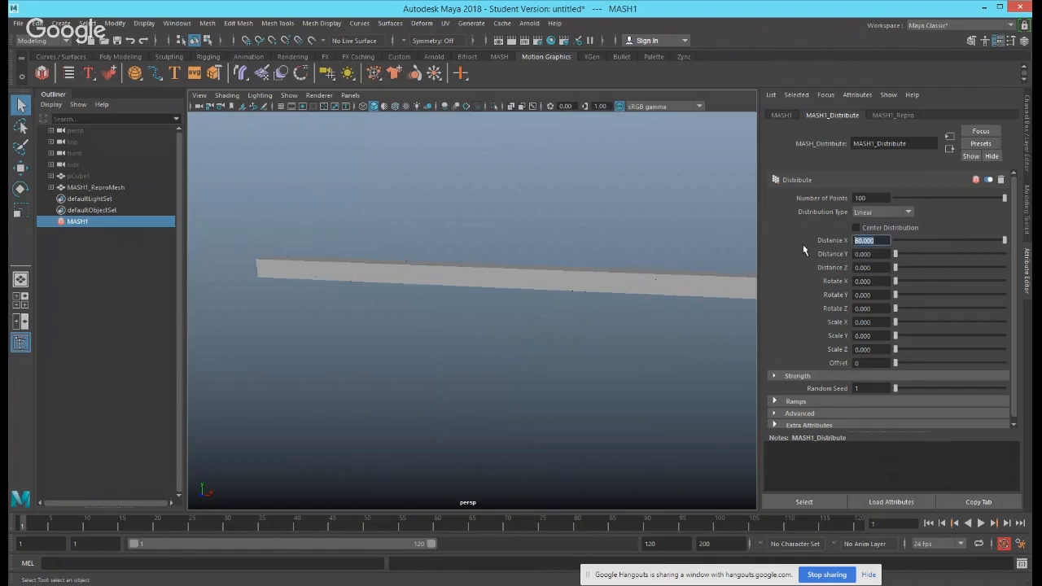
{"action": "type", "text": "100"}
{"action": "key", "text": "Return"}
{"action": "type", "text": "120"}
{"action": "key", "text": "Return"}
{"action": "left_click_drag", "start_coordinate": [752, 249], "coordinate": [500, 274], "text": "alt"}
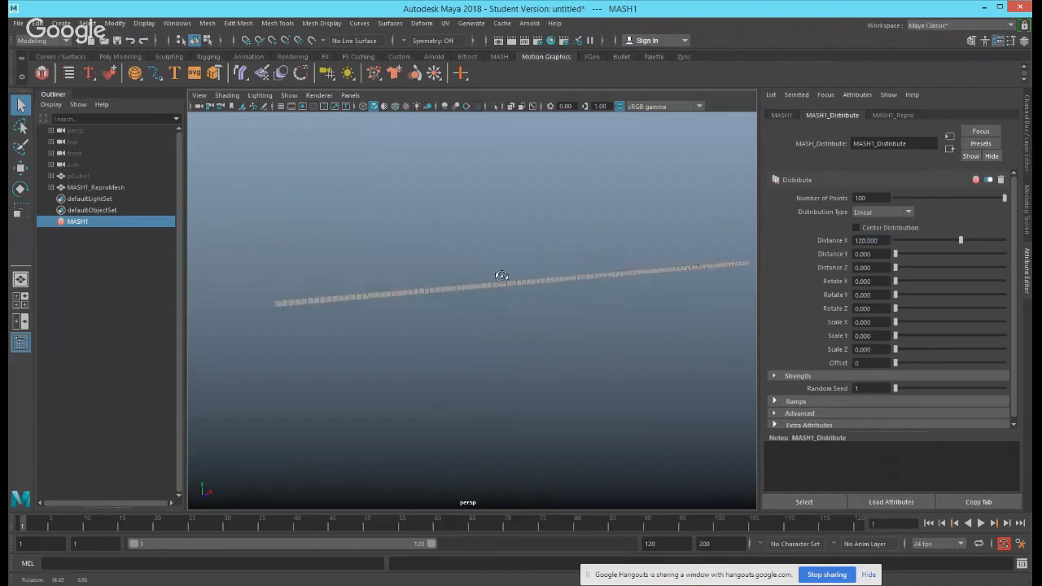
{"action": "middle_click_drag", "start_coordinate": [543, 278], "coordinate": [496, 281], "text": "alt"}
{"action": "left_click_drag", "start_coordinate": [496, 281], "coordinate": [549, 269], "text": "alt"}
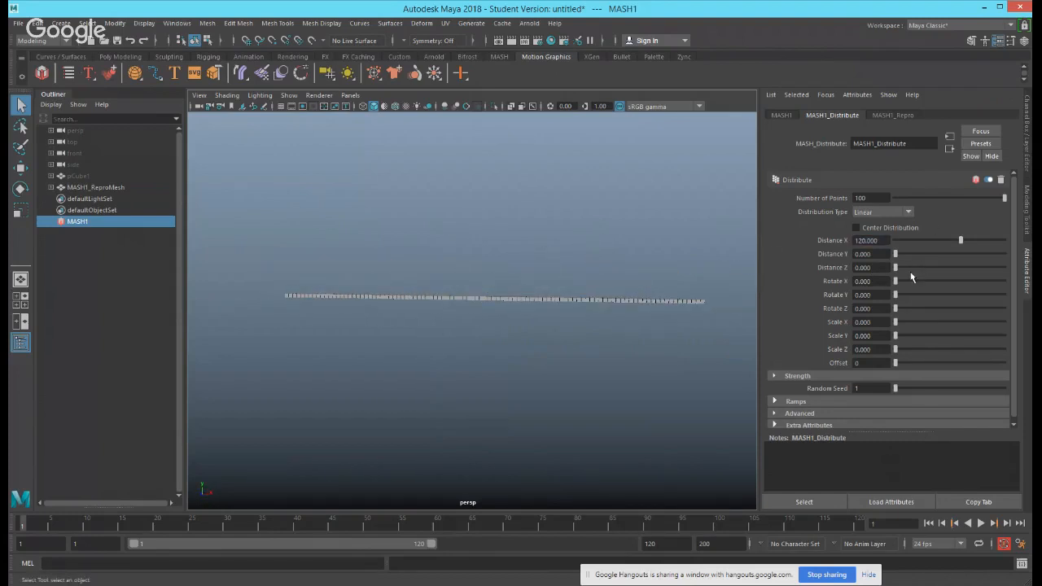
Try the linear distribution's other distance and rotation offsets, and set the number of points to 60.
{"action": "left_click_drag", "start_coordinate": [896, 255], "coordinate": [895, 310]}
{"action": "left_click_drag", "start_coordinate": [869, 198], "coordinate": [832, 204]}
{"action": "type", "text": "60"}
{"action": "key", "text": "Return"}
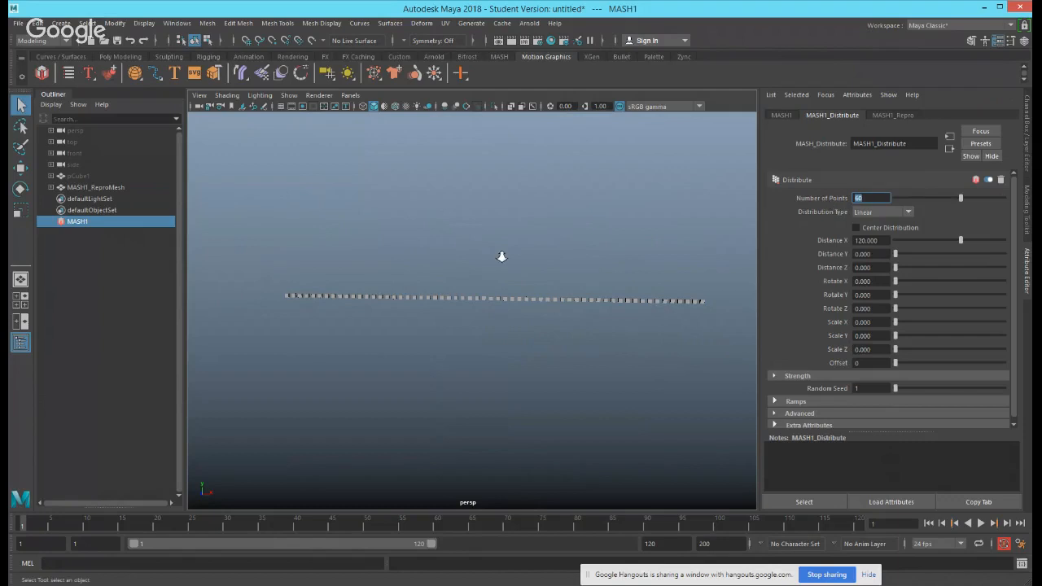
{"action": "scroll", "coordinate": [501, 256], "scroll_direction": "up", "scroll_amount": 3}
{"action": "middle_click_drag", "start_coordinate": [481, 266], "coordinate": [571, 296], "text": "alt"}
{"action": "left_click_drag", "start_coordinate": [570, 296], "coordinate": [509, 301], "text": "alt"}
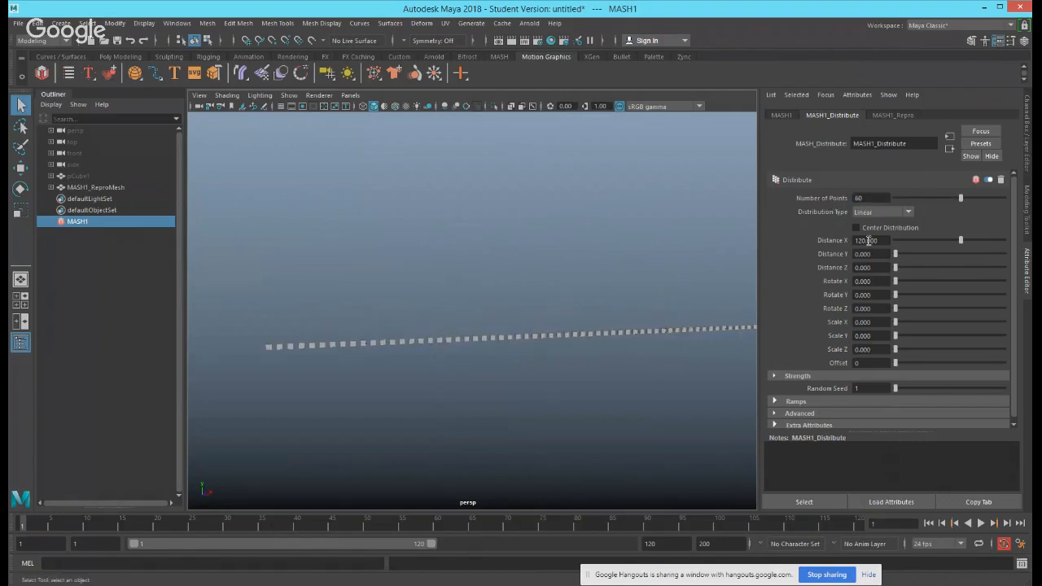
Reduce the X distance to about 93.7 and try the distribution's Y rotation and Y scale offsets.
{"action": "left_click_drag", "start_coordinate": [960, 241], "coordinate": [946, 241]}
{"action": "left_click_drag", "start_coordinate": [683, 322], "coordinate": [666, 311], "text": "alt"}
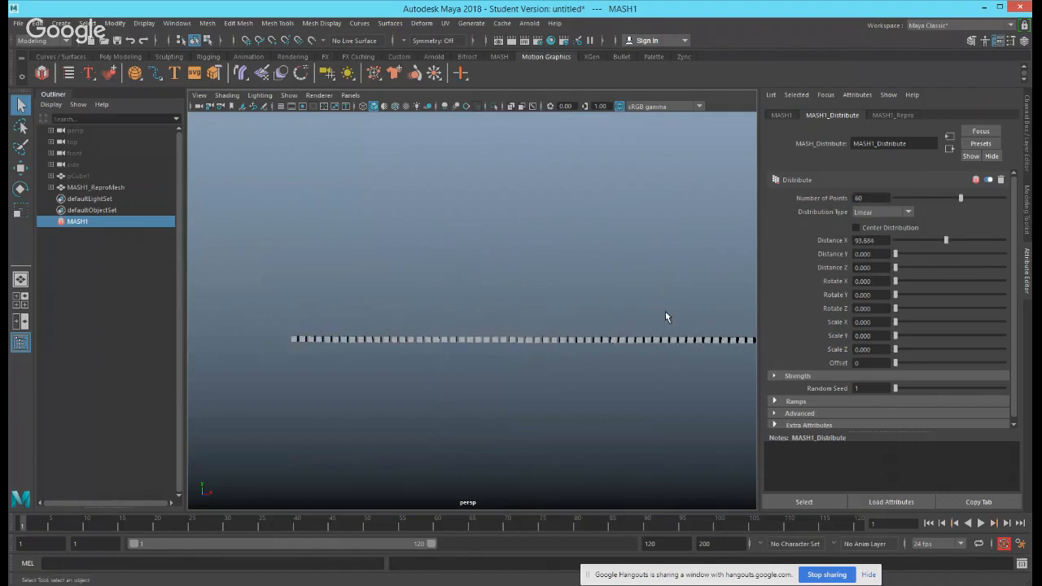
{"action": "middle_click_drag", "start_coordinate": [622, 302], "coordinate": [558, 281], "text": "alt"}
{"action": "scroll", "coordinate": [612, 274], "scroll_direction": "up", "scroll_amount": 1}
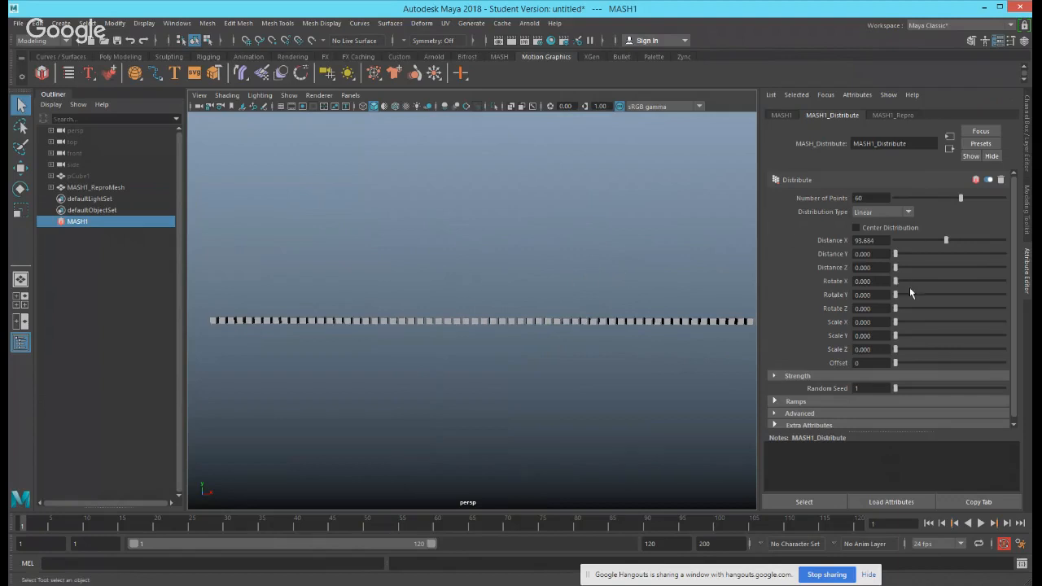
{"action": "left_click_drag", "start_coordinate": [895, 294], "coordinate": [851, 298]}
{"action": "mouse_move", "coordinate": [899, 334]}
{"action": "left_mouse_down"}
{"action": "mouse_move", "coordinate": [930, 336]}
{"action": "mouse_move", "coordinate": [896, 334]}
{"action": "left_mouse_up"}
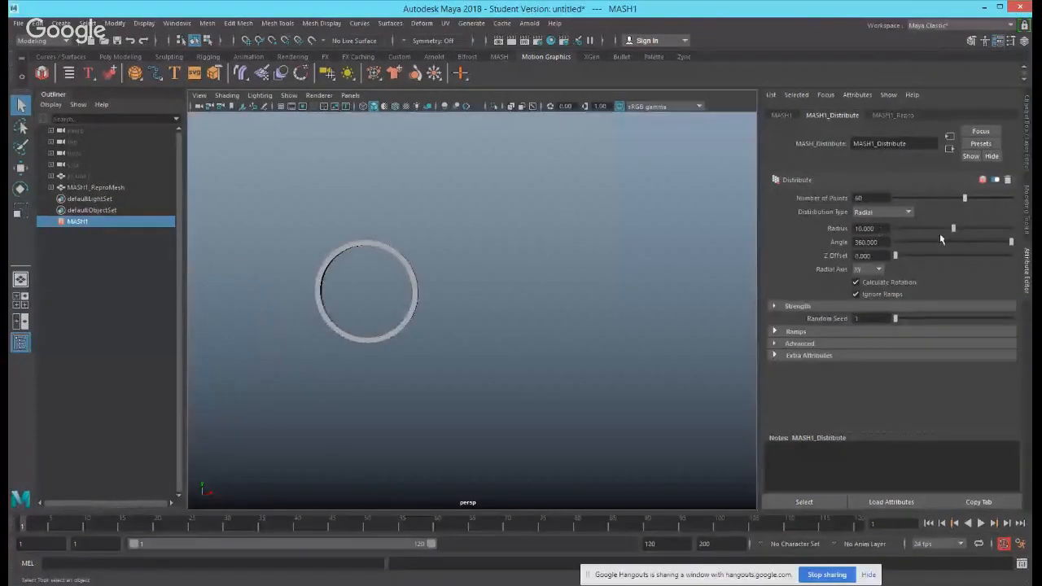
Try a Radial distribution on the ZX axis with radius 20 and Z offset 60.
{"action": "left_click_drag", "start_coordinate": [955, 228], "coordinate": [1014, 247]}
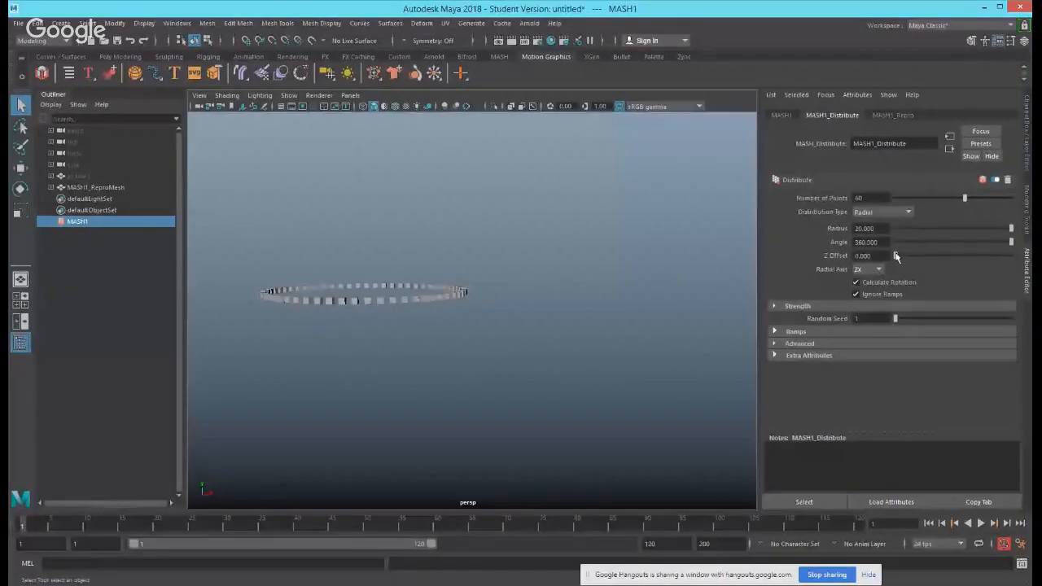
{"action": "left_click_drag", "start_coordinate": [896, 257], "coordinate": [1009, 256]}
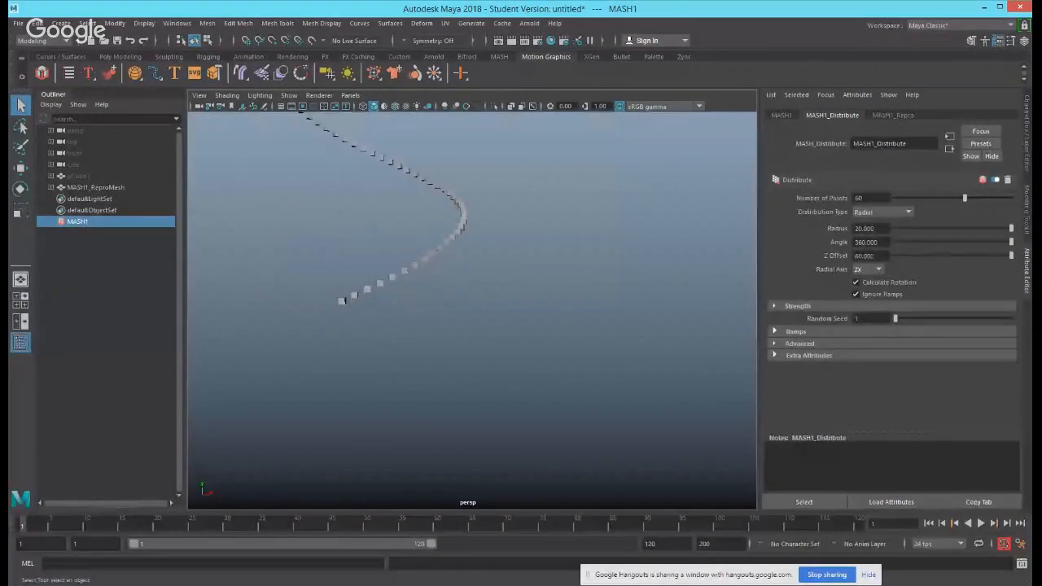
{"action": "middle_click_drag", "start_coordinate": [514, 310], "coordinate": [536, 364], "text": "alt"}
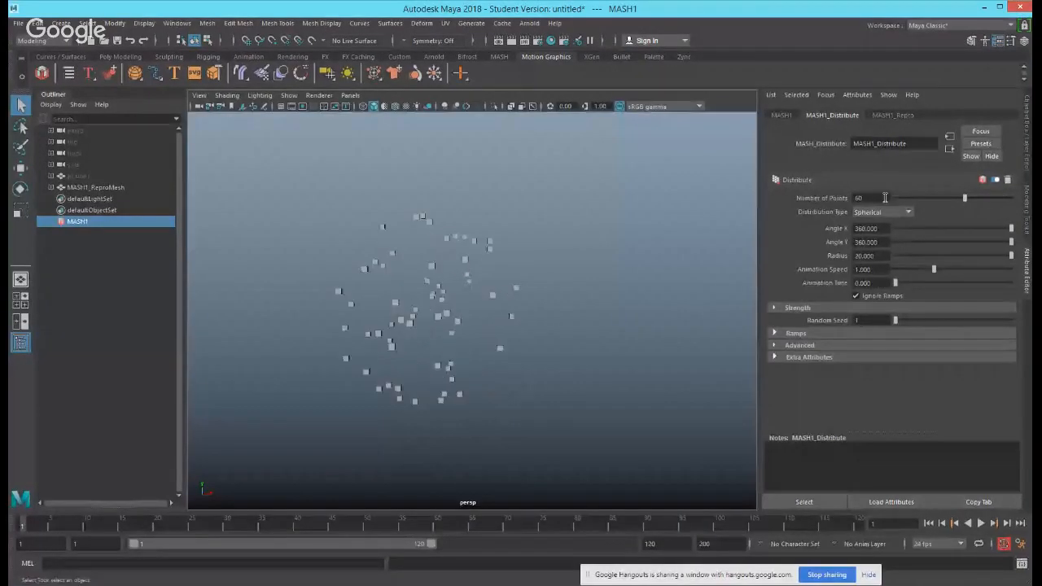
Try a Spherical distribution with 500 and then 2000 points, and vary its Y angle.
{"action": "left_click", "coordinate": [862, 198]}
{"action": "type", "text": "500"}
{"action": "key", "text": "Return"}
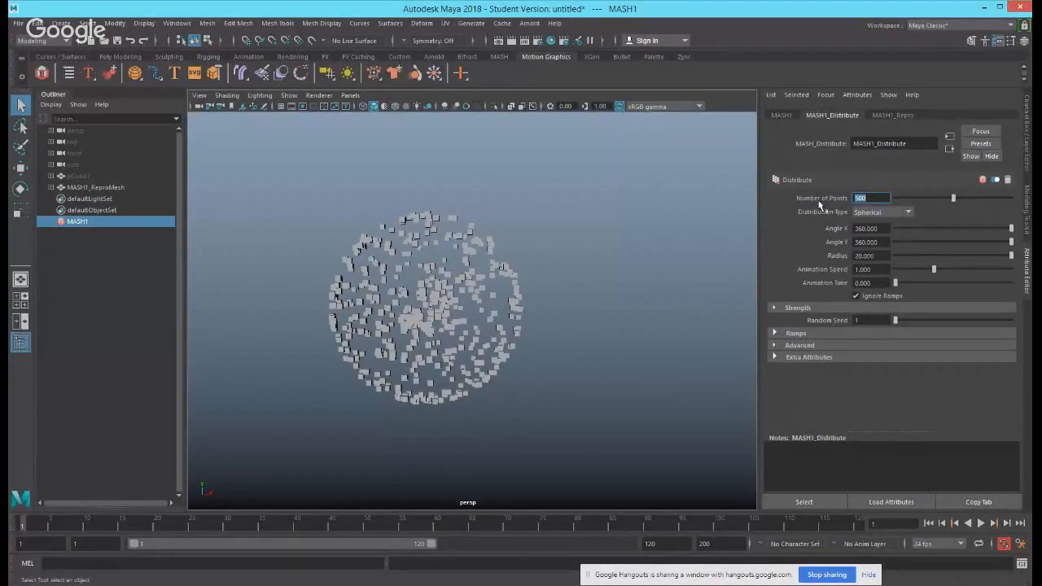
{"action": "key", "text": "Return"}
{"action": "left_click_drag", "start_coordinate": [527, 265], "coordinate": [554, 256], "text": "alt"}
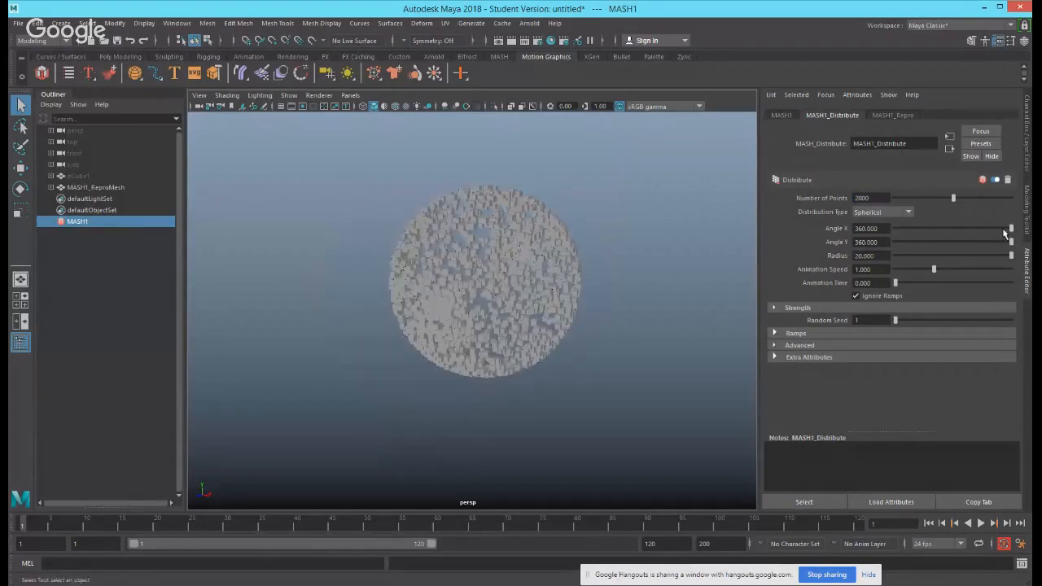
{"action": "mouse_move", "coordinate": [1010, 242]}
{"action": "left_mouse_down"}
{"action": "mouse_move", "coordinate": [945, 241]}
{"action": "mouse_move", "coordinate": [1011, 244]}
{"action": "mouse_move", "coordinate": [913, 256]}
{"action": "mouse_move", "coordinate": [1006, 244]}
{"action": "mouse_move", "coordinate": [1017, 255]}
{"action": "left_mouse_up"}
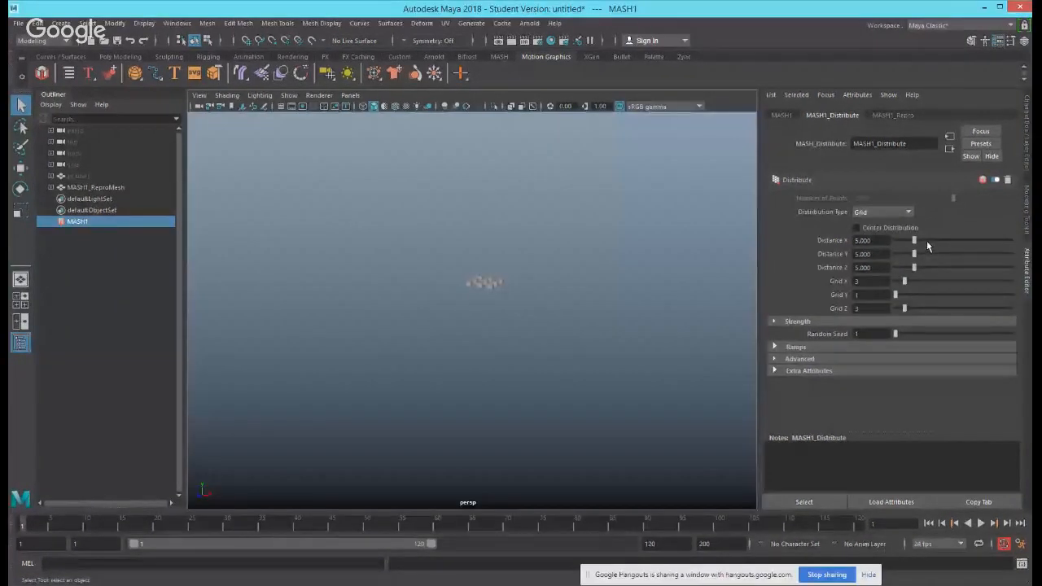
Use a Grid distribution with X, Y and Z distances of 30 and 25 copies along each axis.
{"action": "left_click_drag", "start_coordinate": [926, 240], "coordinate": [1018, 269]}
{"action": "left_click_drag", "start_coordinate": [1000, 280], "coordinate": [1024, 308]}
{"action": "middle_click_drag", "start_coordinate": [562, 255], "coordinate": [494, 310], "text": "alt"}
{"action": "right_click_drag", "start_coordinate": [494, 310], "coordinate": [588, 291], "text": "alt"}
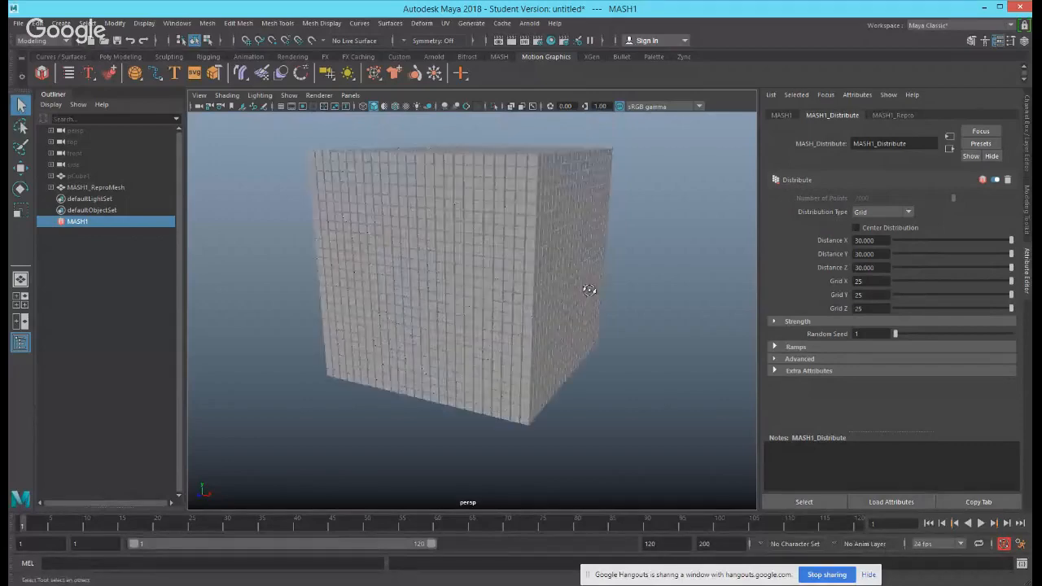
Examine the grid of cubes from several angles and distances.
{"action": "left_click_drag", "start_coordinate": [588, 291], "coordinate": [502, 272], "text": "alt"}
{"action": "right_click_drag", "start_coordinate": [502, 272], "coordinate": [566, 331], "text": "alt"}
{"action": "left_click_drag", "start_coordinate": [566, 330], "coordinate": [417, 333], "text": "alt"}
{"action": "middle_click_drag", "start_coordinate": [418, 334], "coordinate": [453, 328], "text": "alt"}
{"action": "left_click_drag", "start_coordinate": [453, 328], "coordinate": [442, 328], "text": "alt"}
{"action": "right_click_drag", "start_coordinate": [442, 329], "coordinate": [618, 323], "text": "alt"}
{"action": "middle_click_drag", "start_coordinate": [591, 327], "coordinate": [565, 347], "text": "alt"}
{"action": "mouse_move", "coordinate": [455, 308]}
{"action": "right_mouse_down", "text": "alt"}
{"action": "mouse_move", "coordinate": [790, 311]}
{"action": "mouse_move", "coordinate": [453, 303]}
{"action": "right_mouse_up", "text": "alt"}
{"action": "left_click_drag", "start_coordinate": [452, 301], "coordinate": [556, 320], "text": "alt"}
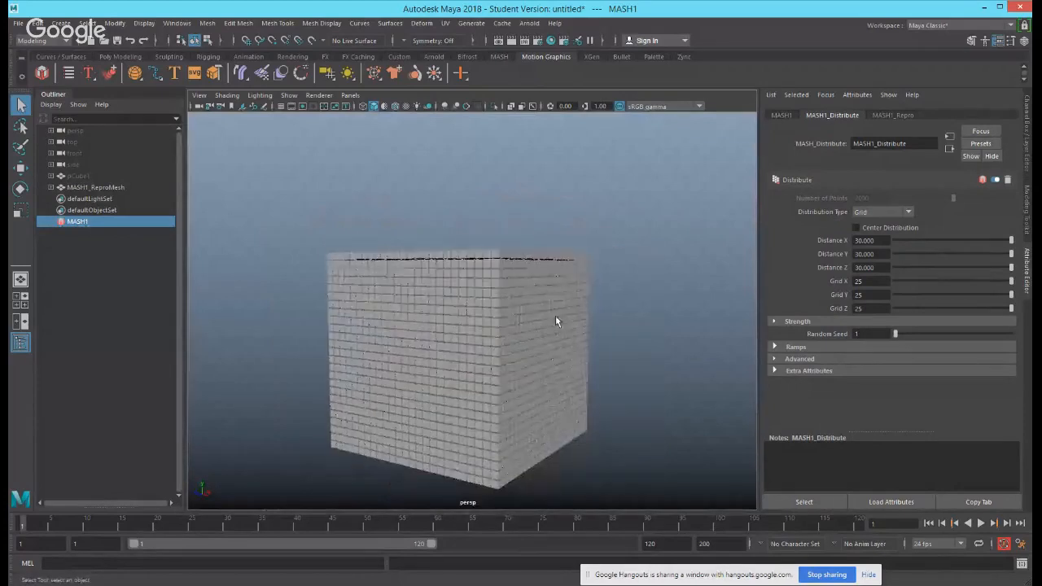
{"action": "left_click_drag", "start_coordinate": [516, 233], "coordinate": [594, 266], "text": "alt"}
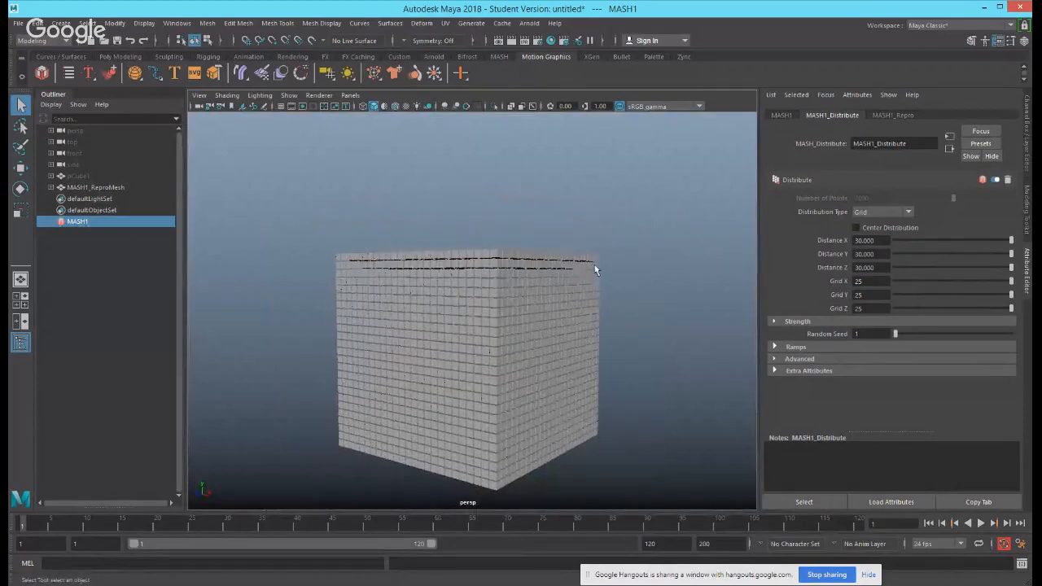
Expand the distribution's Strength settings, try Strength and Random Strength values, and return both to 1.
{"action": "left_click", "coordinate": [788, 321]}
{"action": "scroll", "coordinate": [794, 322], "scroll_direction": "down", "scroll_amount": 3}
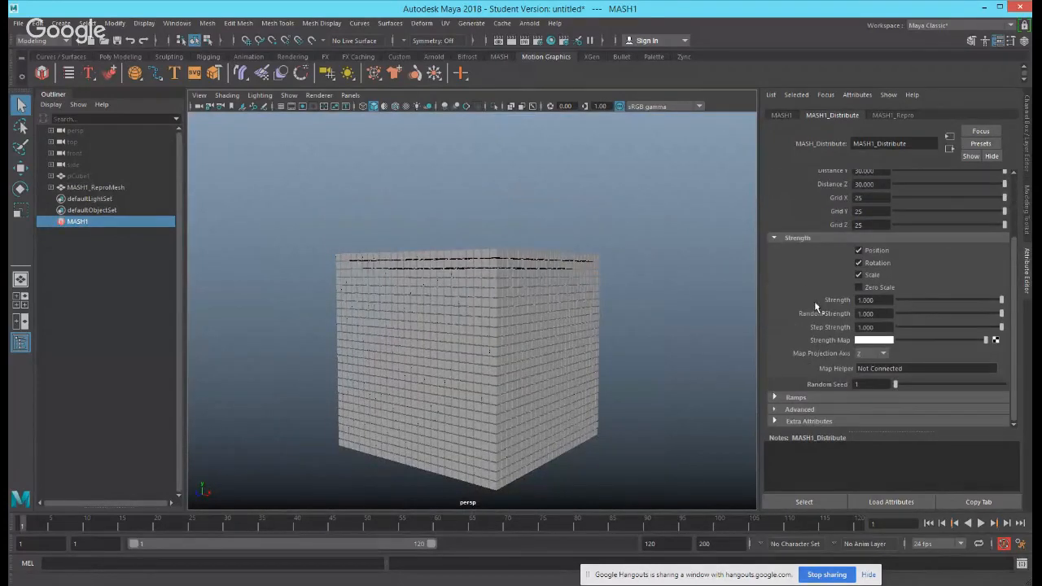
{"action": "left_click_drag", "start_coordinate": [609, 324], "coordinate": [508, 384], "text": "alt"}
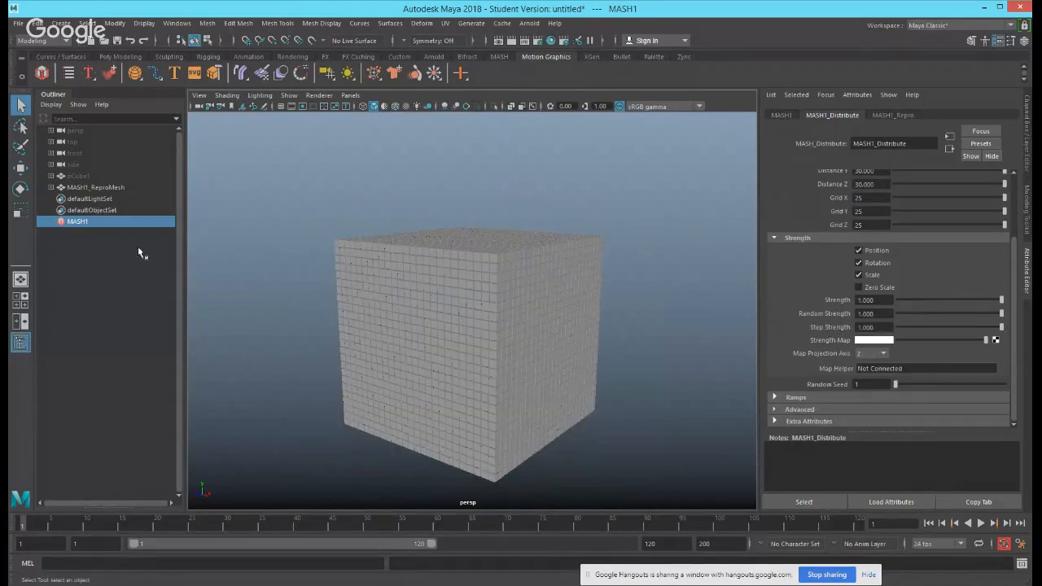
{"action": "left_click_drag", "start_coordinate": [585, 322], "coordinate": [578, 278], "text": "alt"}
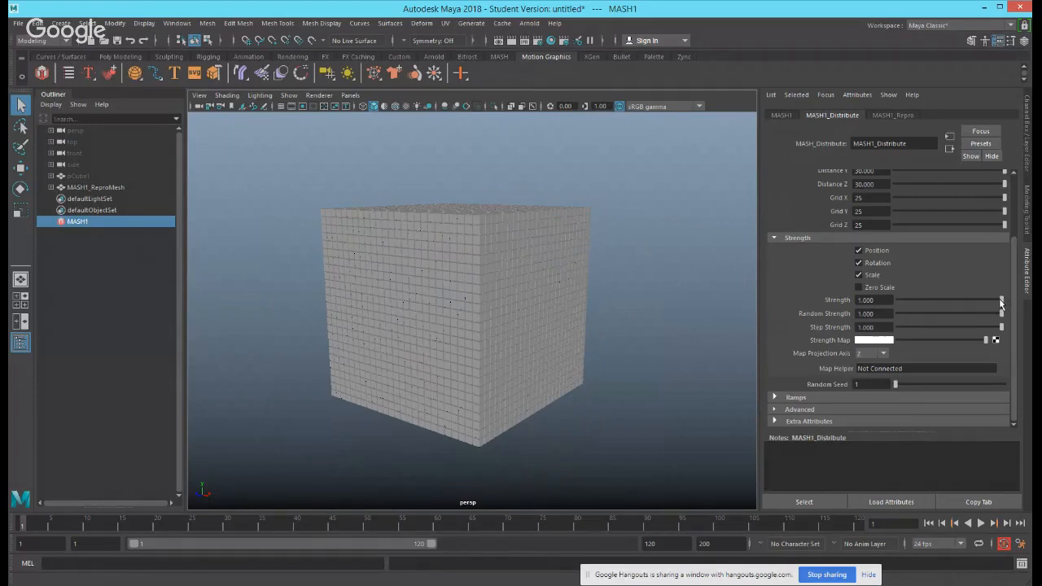
{"action": "mouse_move", "coordinate": [1001, 303]}
{"action": "left_mouse_down"}
{"action": "mouse_move", "coordinate": [879, 312]}
{"action": "mouse_move", "coordinate": [915, 299]}
{"action": "mouse_move", "coordinate": [981, 301]}
{"action": "mouse_move", "coordinate": [890, 304]}
{"action": "mouse_move", "coordinate": [1005, 301]}
{"action": "mouse_move", "coordinate": [987, 316]}
{"action": "mouse_move", "coordinate": [912, 319]}
{"action": "mouse_move", "coordinate": [1002, 326]}
{"action": "mouse_move", "coordinate": [973, 334]}
{"action": "mouse_move", "coordinate": [936, 329]}
{"action": "mouse_move", "coordinate": [991, 330]}
{"action": "mouse_move", "coordinate": [999, 324]}
{"action": "mouse_move", "coordinate": [969, 315]}
{"action": "mouse_move", "coordinate": [1001, 316]}
{"action": "left_mouse_up"}
{"action": "left_click_drag", "start_coordinate": [537, 316], "coordinate": [559, 291], "text": "alt"}
{"action": "mouse_move", "coordinate": [992, 317]}
{"action": "left_mouse_down"}
{"action": "mouse_move", "coordinate": [959, 318]}
{"action": "mouse_move", "coordinate": [1007, 312]}
{"action": "left_mouse_up"}
{"action": "left_click_drag", "start_coordinate": [461, 305], "coordinate": [518, 310], "text": "alt"}
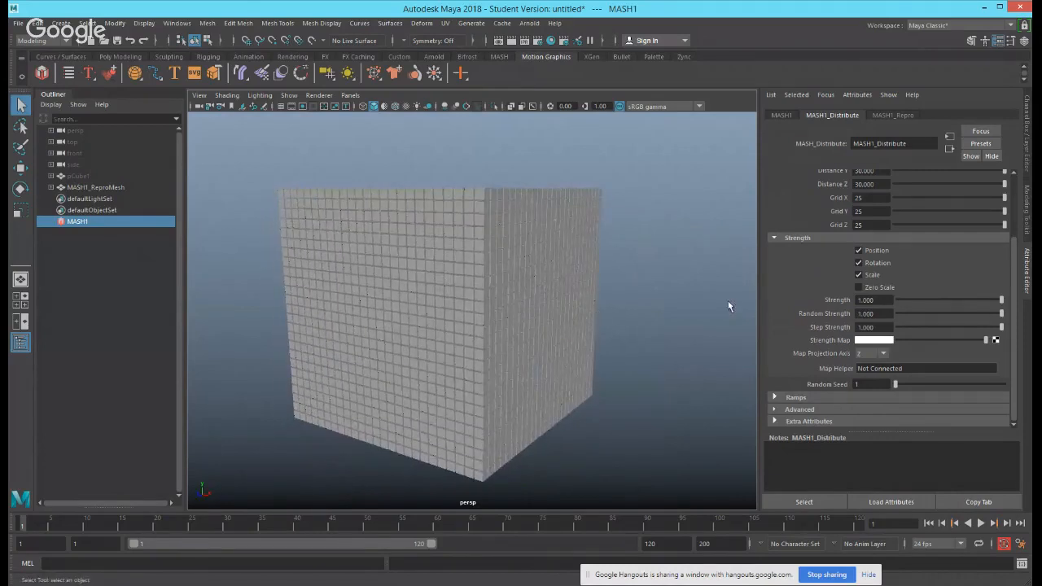
Add a Random node to the MASH network.
{"action": "left_click", "coordinate": [780, 115]}
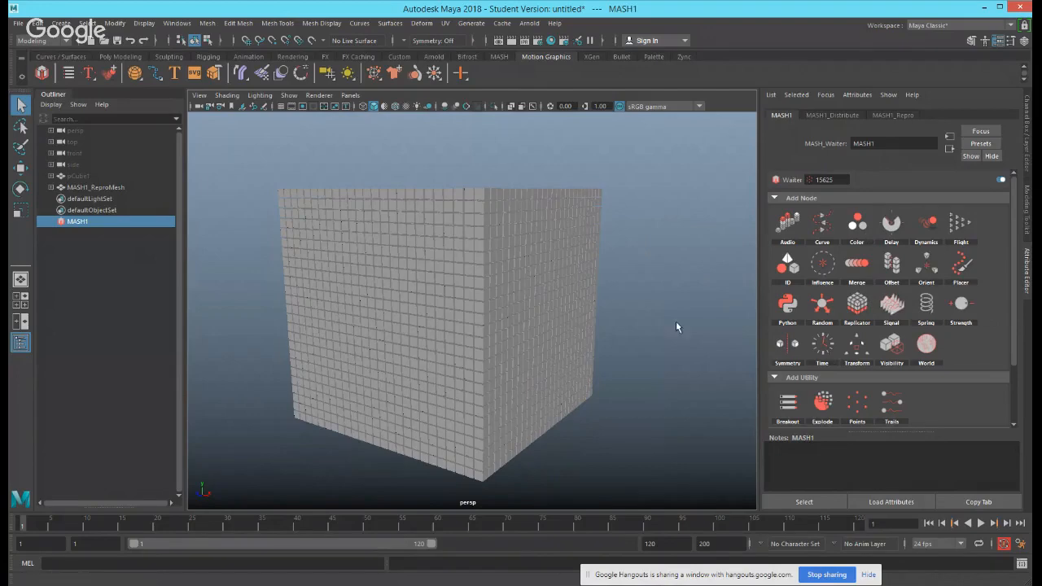
{"action": "left_click_drag", "start_coordinate": [675, 321], "coordinate": [658, 315], "text": "alt"}
{"action": "left_click", "coordinate": [823, 305]}
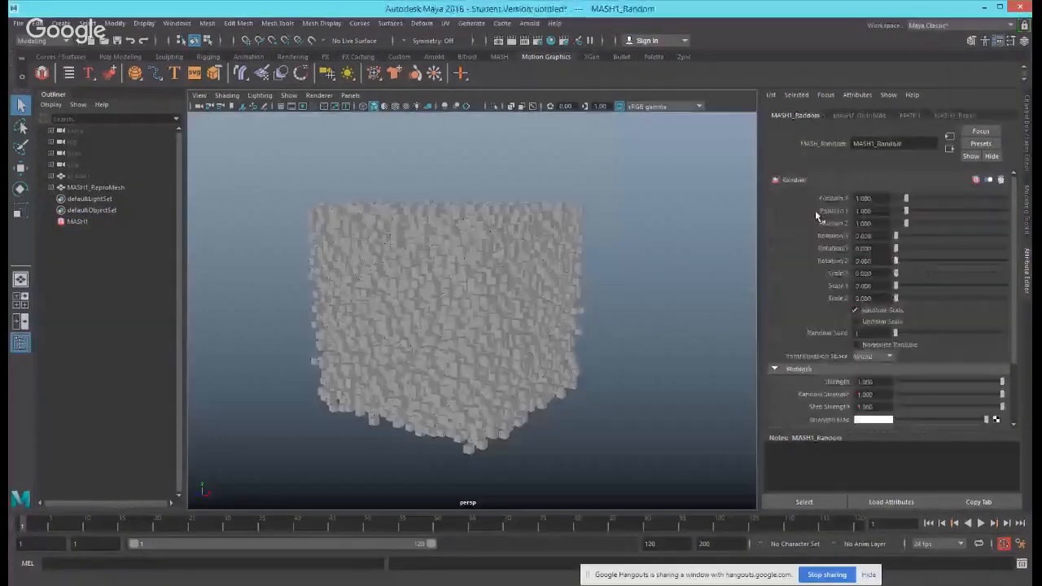
Try random X, Y and Z position offsets on the cubes, and return the positions to 0.
{"action": "left_click_drag", "start_coordinate": [906, 198], "coordinate": [822, 230]}
{"action": "left_click_drag", "start_coordinate": [919, 209], "coordinate": [891, 211]}
{"action": "left_click_drag", "start_coordinate": [896, 198], "coordinate": [914, 200]}
{"action": "key", "text": "ctrl+z"}
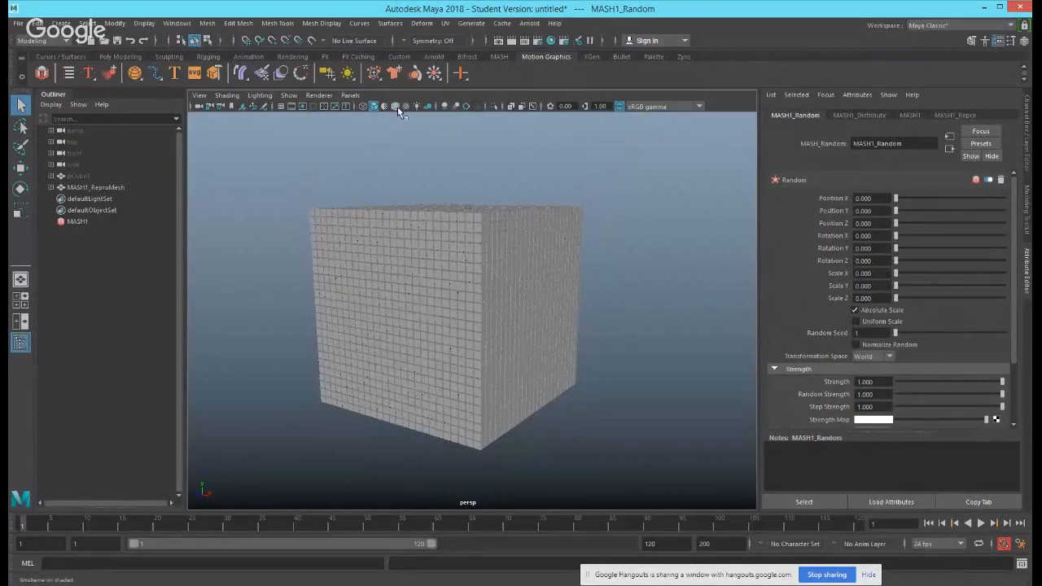
Enable screen space ambient occlusion and set the Random node's Position X, Y and Z to about 8.2, 9.3 and 8.9.
{"action": "left_click", "coordinate": [446, 106]}
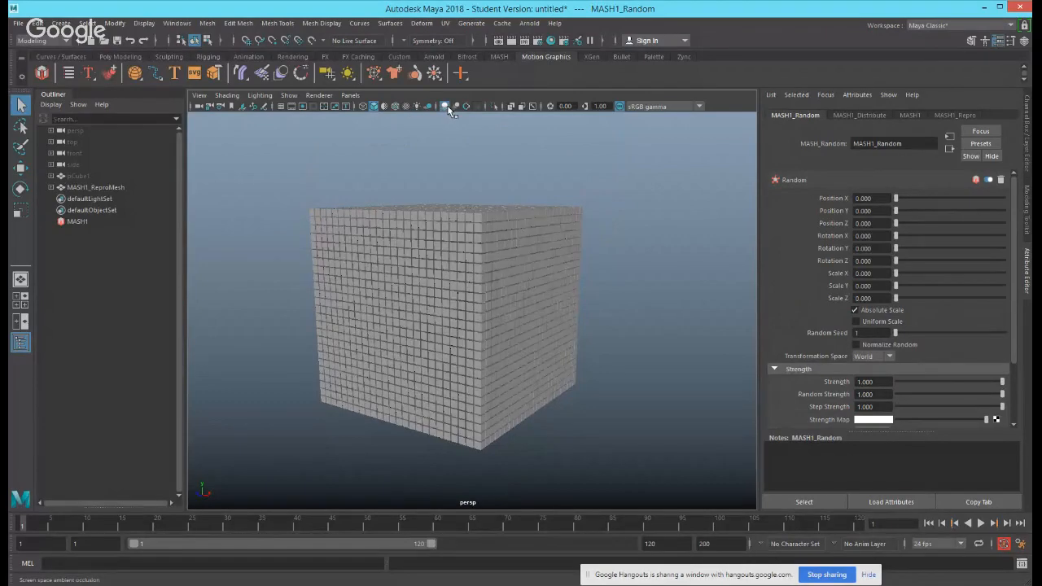
{"action": "left_click_drag", "start_coordinate": [924, 211], "coordinate": [984, 198]}
{"action": "left_click_drag", "start_coordinate": [977, 211], "coordinate": [996, 211]}
{"action": "left_click", "coordinate": [992, 223]}
Examine the scattered cubes up close from several angles, and frame the whole cloud again.
{"action": "left_click_drag", "start_coordinate": [565, 288], "coordinate": [526, 310], "text": "alt"}
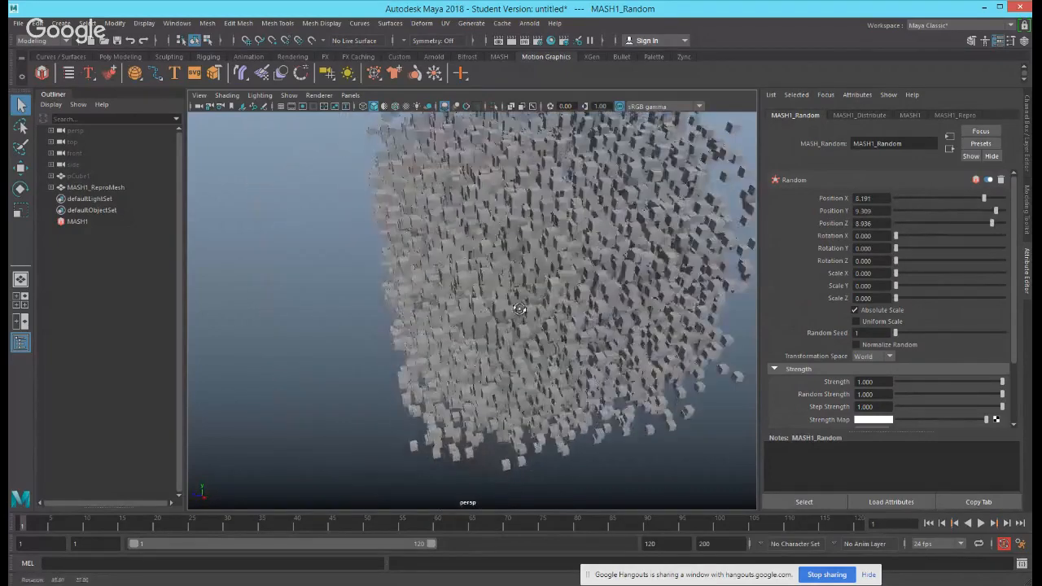
{"action": "scroll", "coordinate": [614, 278], "scroll_direction": "up", "scroll_amount": 8}
{"action": "left_click_drag", "start_coordinate": [613, 278], "coordinate": [647, 272], "text": "alt"}
{"action": "right_click_drag", "start_coordinate": [646, 272], "coordinate": [703, 265], "text": "alt"}
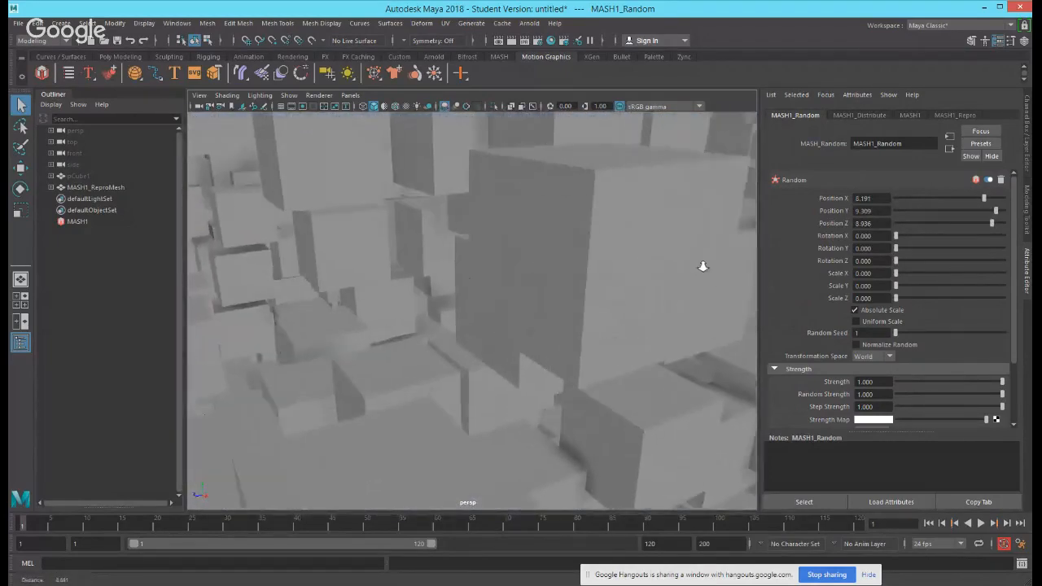
{"action": "left_click_drag", "start_coordinate": [702, 266], "coordinate": [644, 277], "text": "alt"}
{"action": "right_click_drag", "start_coordinate": [644, 277], "coordinate": [613, 292], "text": "alt"}
{"action": "key", "text": "f"}
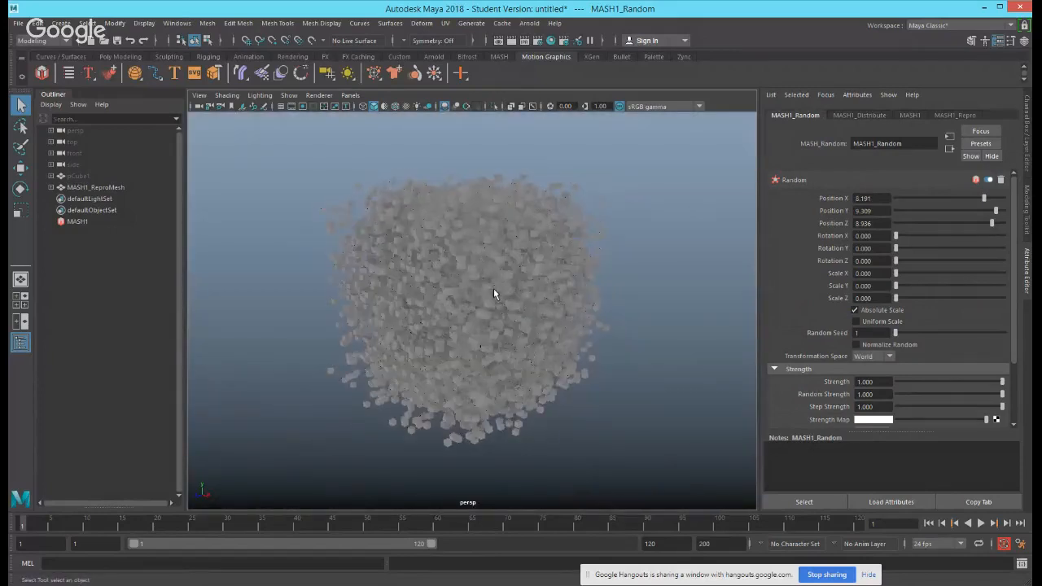
Return the random positions to 0 and try a random Rotation Z of about 59.4.
{"action": "left_click_drag", "start_coordinate": [907, 198], "coordinate": [930, 261]}
{"action": "right_click_drag", "start_coordinate": [575, 293], "coordinate": [502, 247], "text": "alt"}
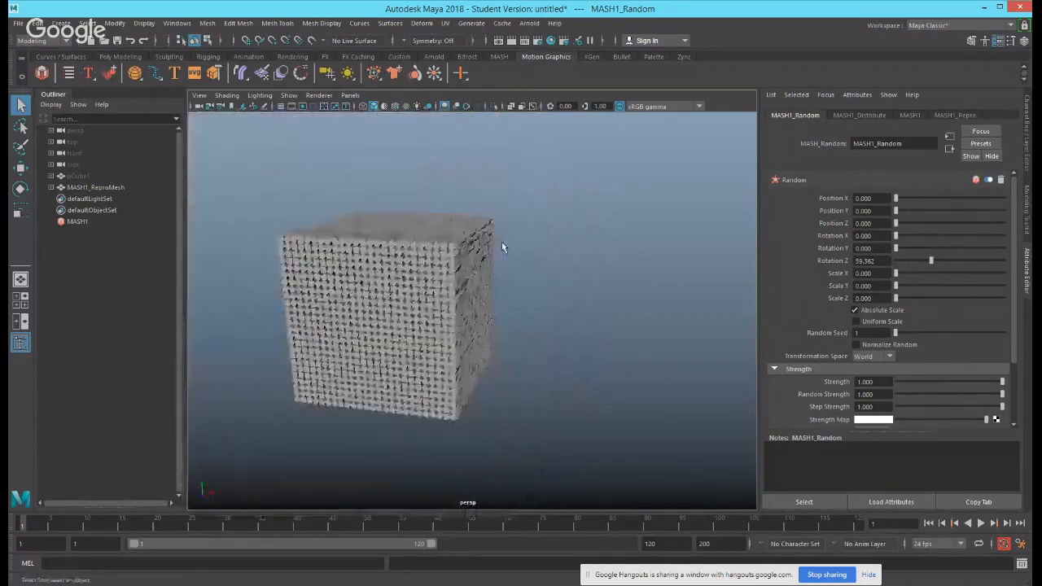
Reset Rotation Z to 0, try a random Scale Y of about 5.6, and return the scale to 0.
{"action": "left_click_drag", "start_coordinate": [912, 262], "coordinate": [956, 285]}
{"action": "middle_click_drag", "start_coordinate": [413, 245], "coordinate": [538, 329], "text": "alt"}
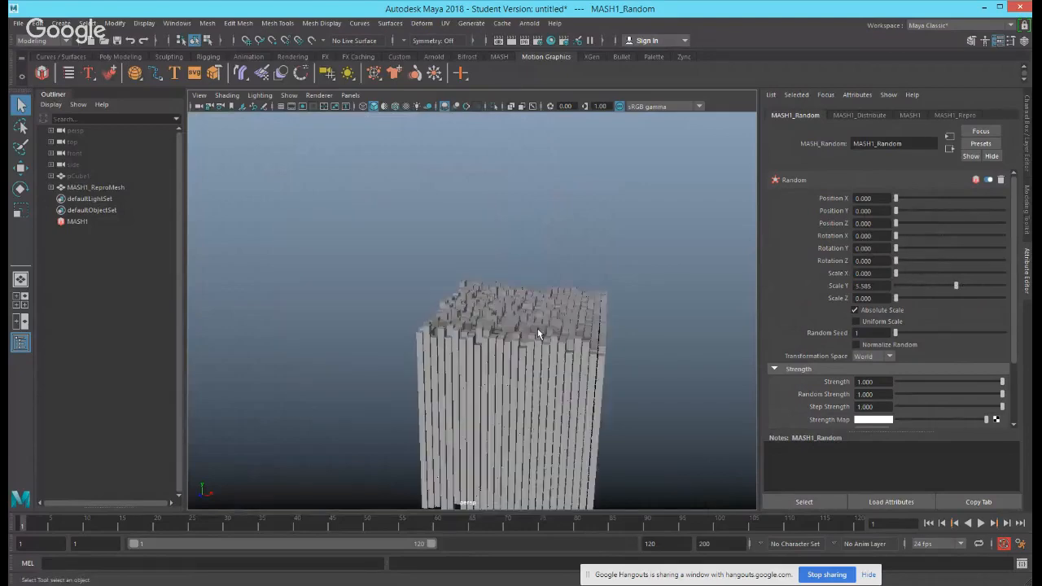
{"action": "left_click_drag", "start_coordinate": [538, 328], "coordinate": [554, 291], "text": "alt"}
{"action": "scroll", "coordinate": [461, 285], "scroll_direction": "down", "scroll_amount": 10}
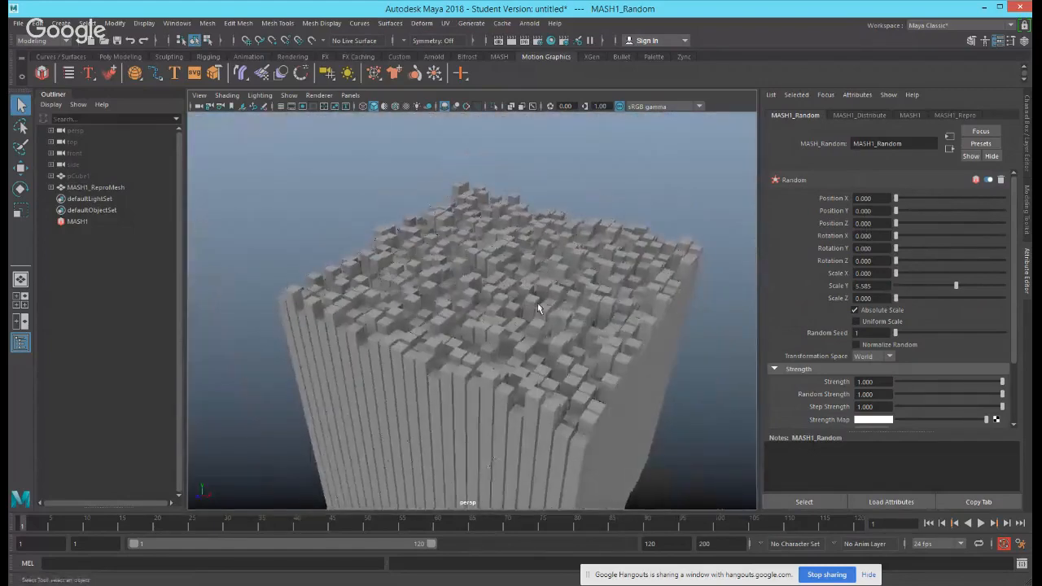
{"action": "scroll", "coordinate": [537, 308], "scroll_direction": "down", "scroll_amount": 6}
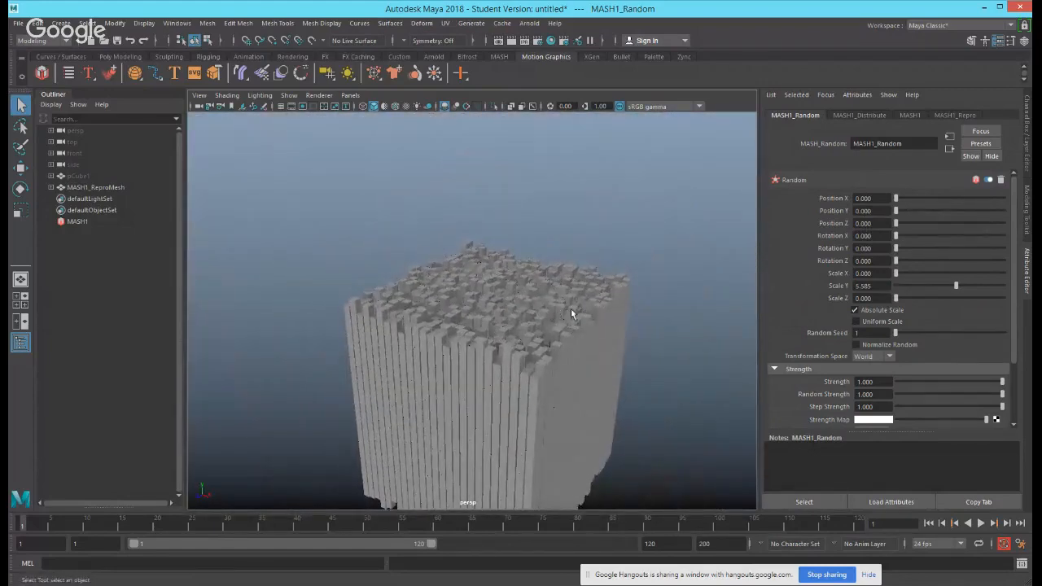
{"action": "left_click_drag", "start_coordinate": [571, 309], "coordinate": [549, 309], "text": "alt"}
{"action": "left_click_drag", "start_coordinate": [956, 286], "coordinate": [865, 293]}
{"action": "scroll", "coordinate": [695, 316], "scroll_direction": "down", "scroll_amount": 4}
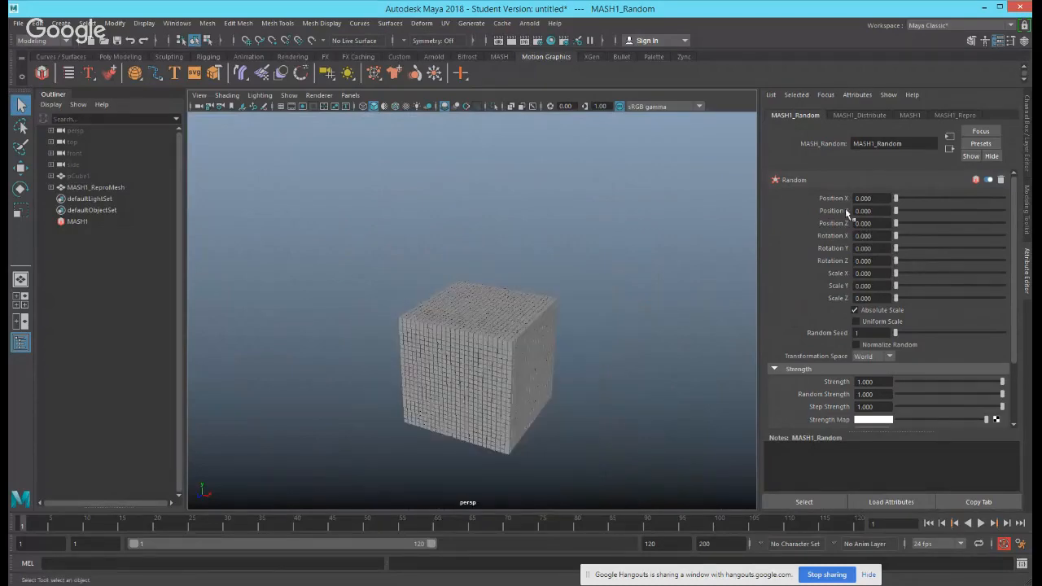
Set the Random node's Position X, Y and Z to 50.
{"action": "left_click_drag", "start_coordinate": [926, 199], "coordinate": [1014, 224]}
{"action": "double_click", "coordinate": [872, 199]}
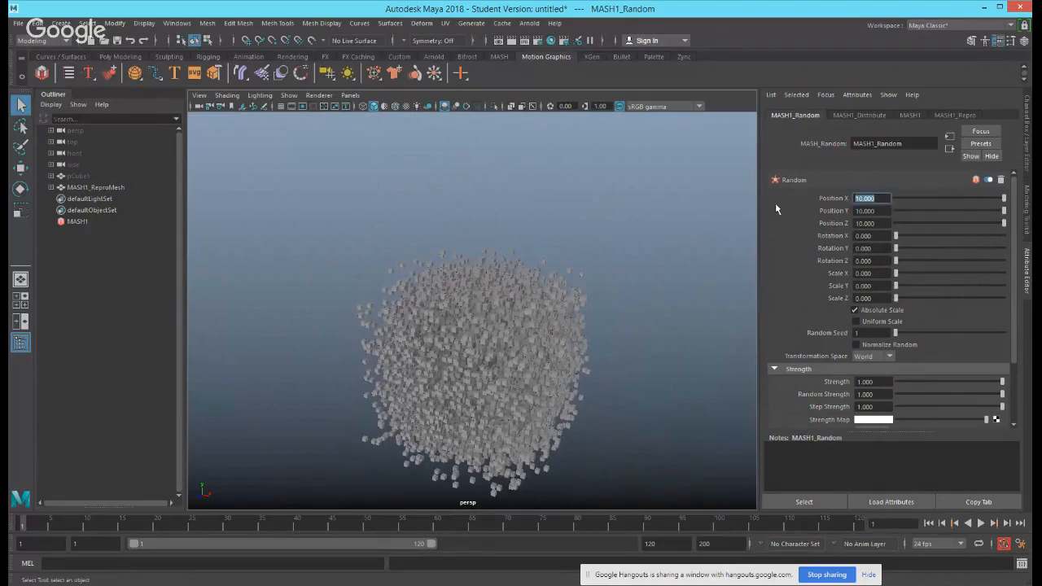
{"action": "type", "text": "50"}
{"action": "key", "text": "Tab"}
{"action": "type", "text": "50"}
{"action": "key", "text": "Tab"}
{"action": "type", "text": "50"}
{"action": "key", "text": "Tab"}
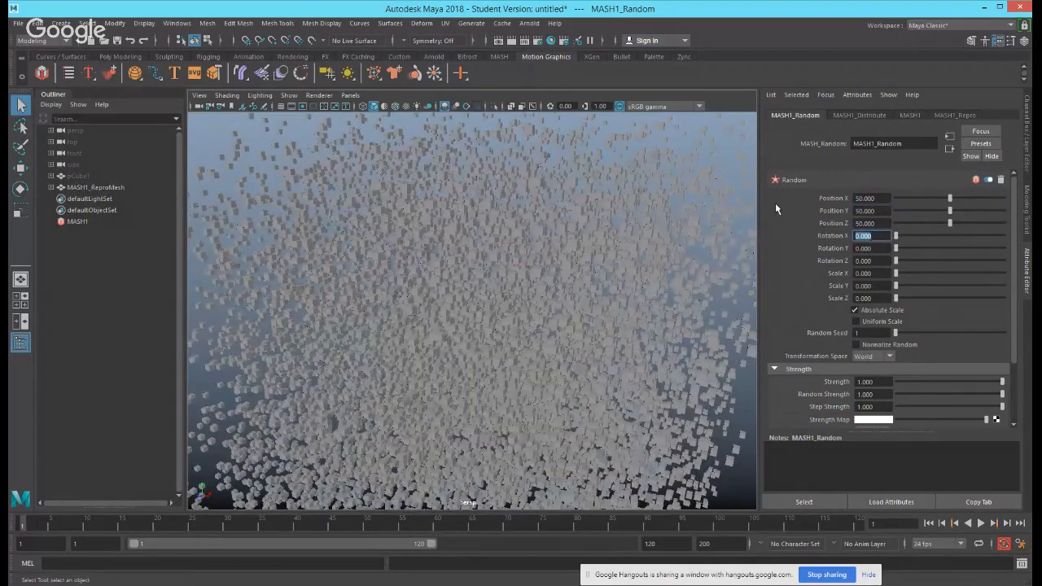
Set the Random node's Rotation X, Y and Z to 180 and inspect the tumbled cubes up close.
{"action": "type", "text": "180"}
{"action": "key", "text": "Tab"}
{"action": "type", "text": "180"}
{"action": "key", "text": "Tab"}
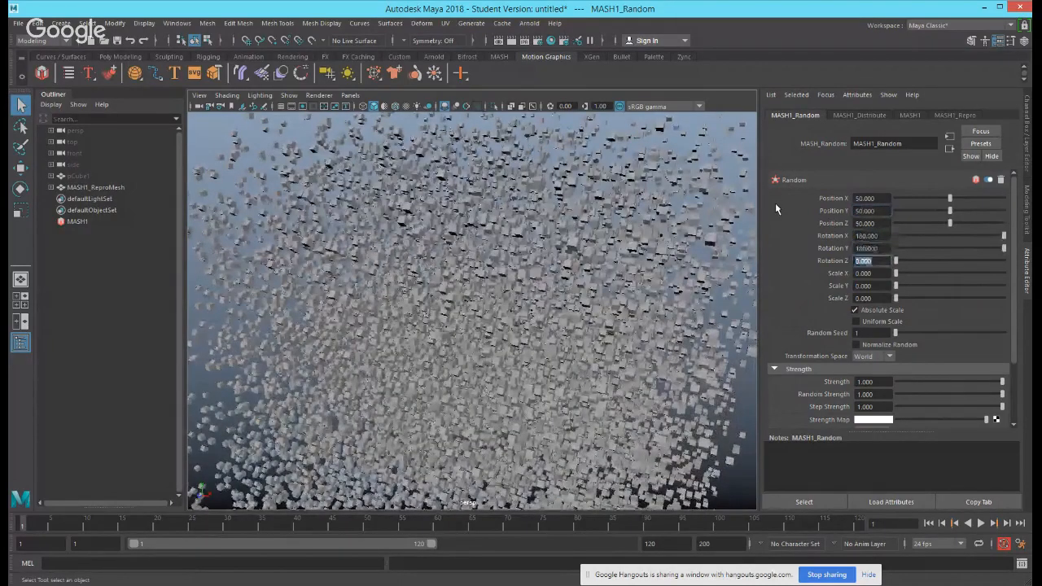
{"action": "type", "text": "180"}
{"action": "key", "text": "Tab"}
{"action": "right_click_drag", "start_coordinate": [574, 163], "coordinate": [388, 172], "text": "alt"}
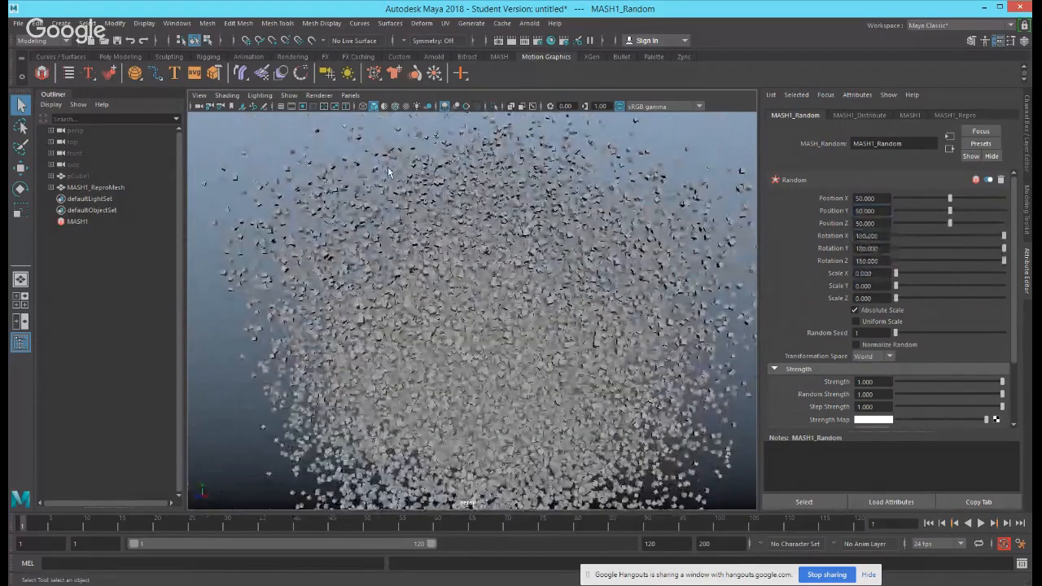
{"action": "left_click", "coordinate": [273, 147]}
{"action": "right_click_drag", "start_coordinate": [367, 234], "coordinate": [562, 300], "text": "alt"}
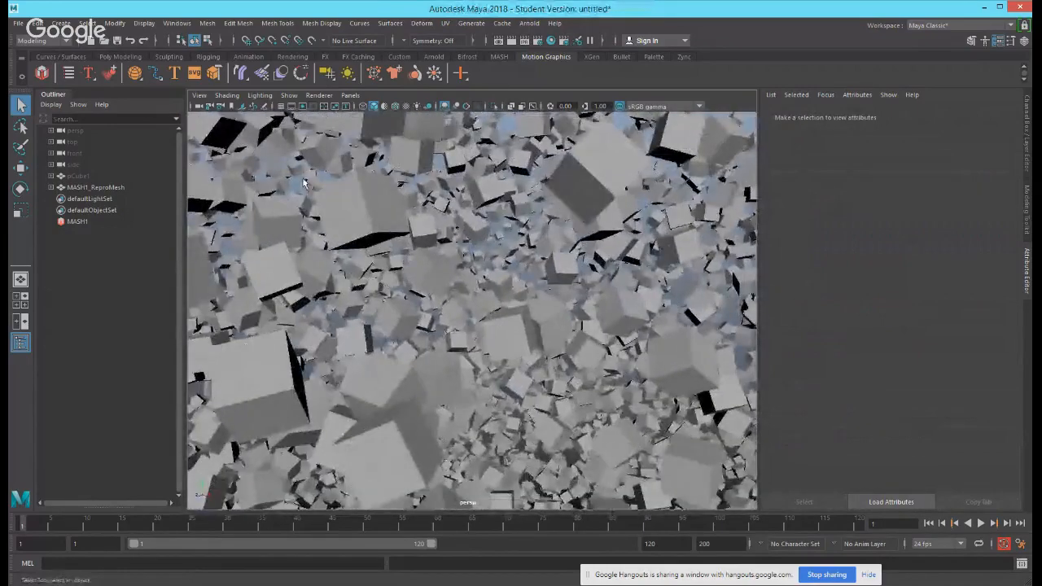
{"action": "left_click_drag", "start_coordinate": [553, 315], "coordinate": [489, 285], "text": "alt"}
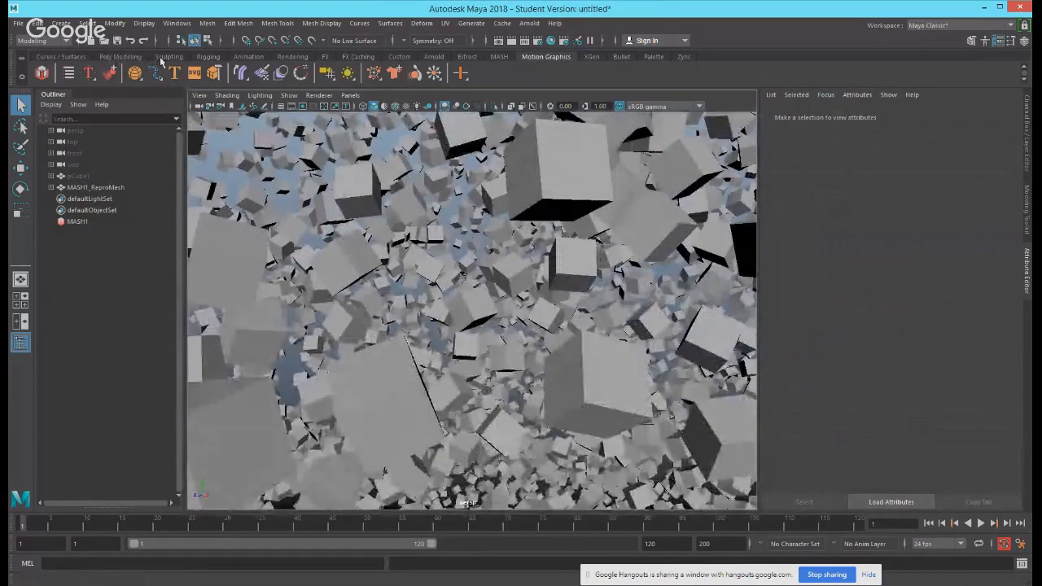
Add a Color node to MASH1 with Random Hue about 0.079, Saturation Random 1 and Value Random about 0.242.
{"action": "left_click", "coordinate": [79, 221]}
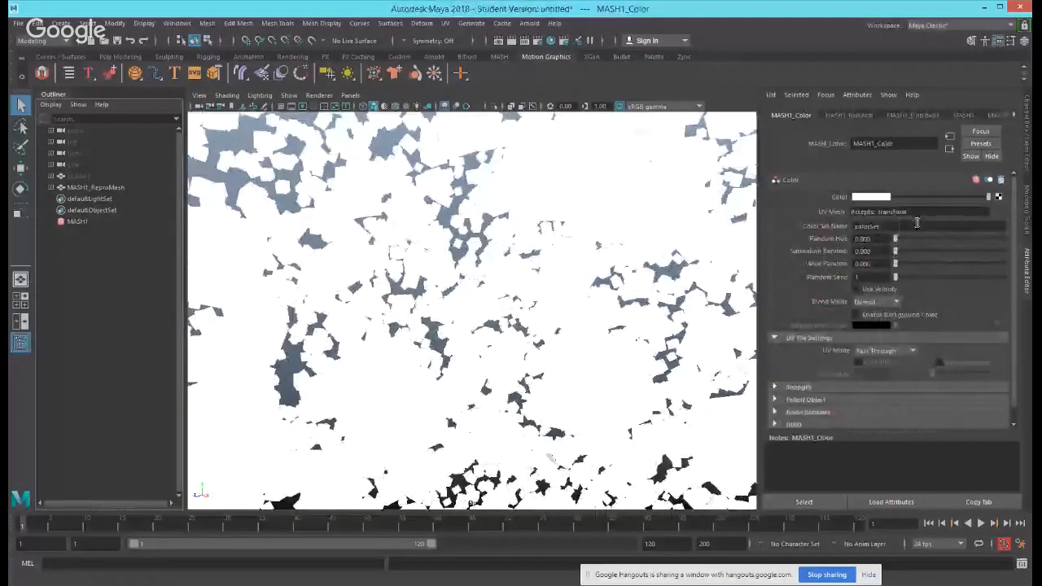
{"action": "left_click_drag", "start_coordinate": [896, 238], "coordinate": [1007, 238]}
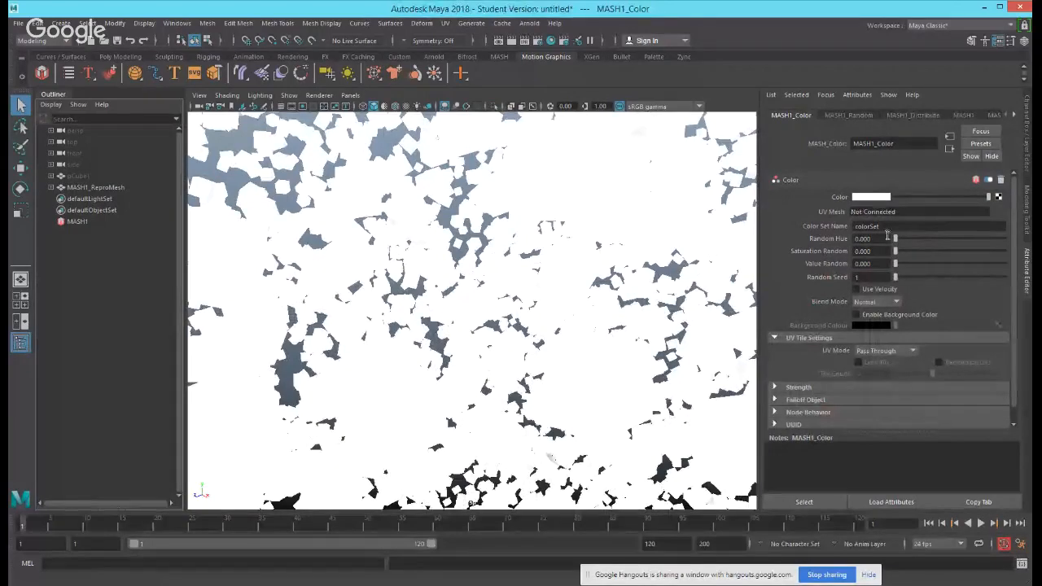
{"action": "left_click_drag", "start_coordinate": [905, 252], "coordinate": [996, 251]}
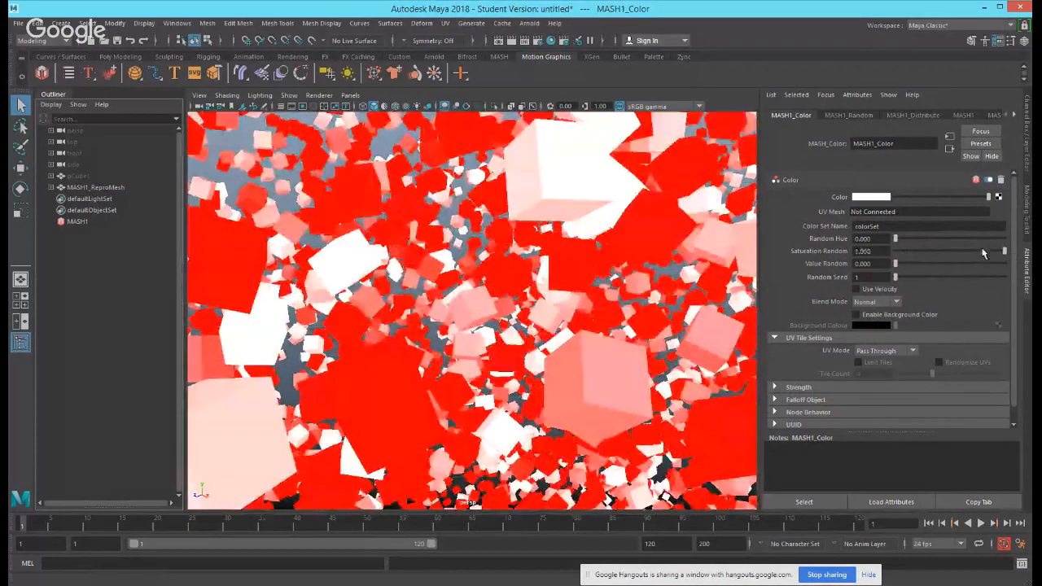
{"action": "left_click_drag", "start_coordinate": [922, 240], "coordinate": [920, 267]}
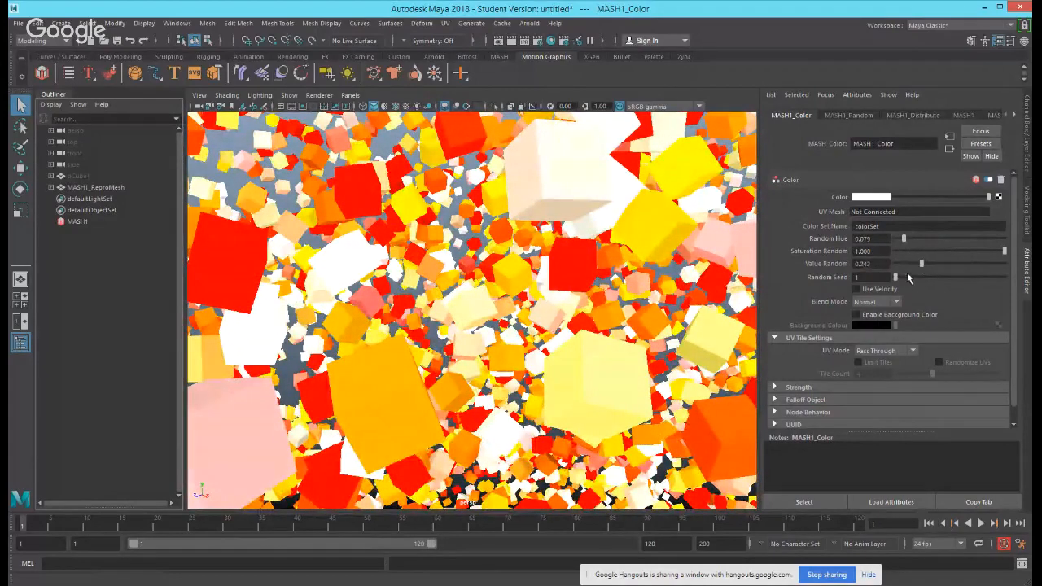
Change the base color to pale cyan, with Random Hue about 0.121, Saturation Random about 0.658 and Value Random about 0.168.
{"action": "left_click_drag", "start_coordinate": [487, 295], "coordinate": [518, 293], "text": "alt"}
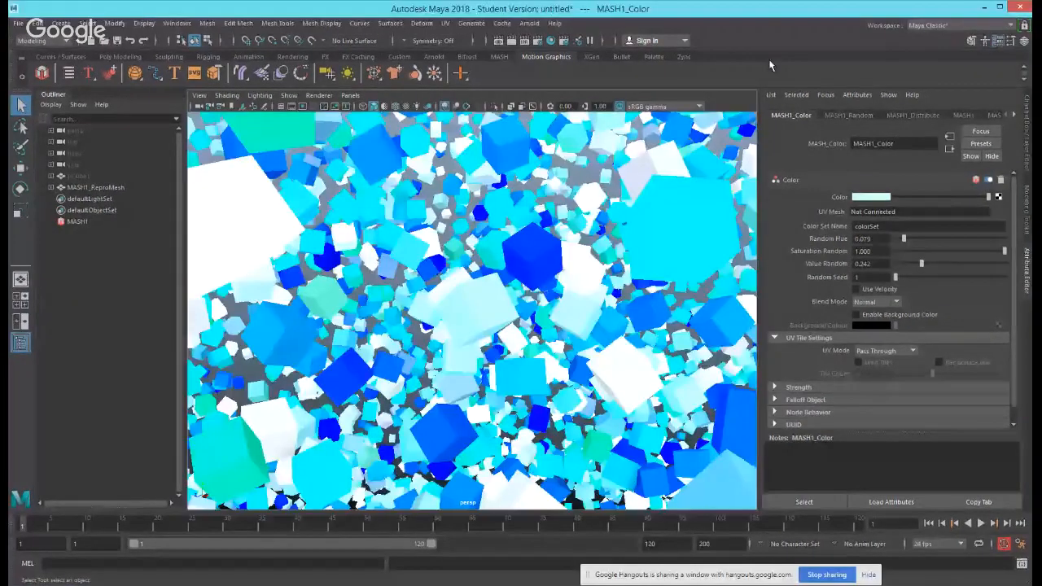
{"action": "left_click_drag", "start_coordinate": [902, 241], "coordinate": [913, 265]}
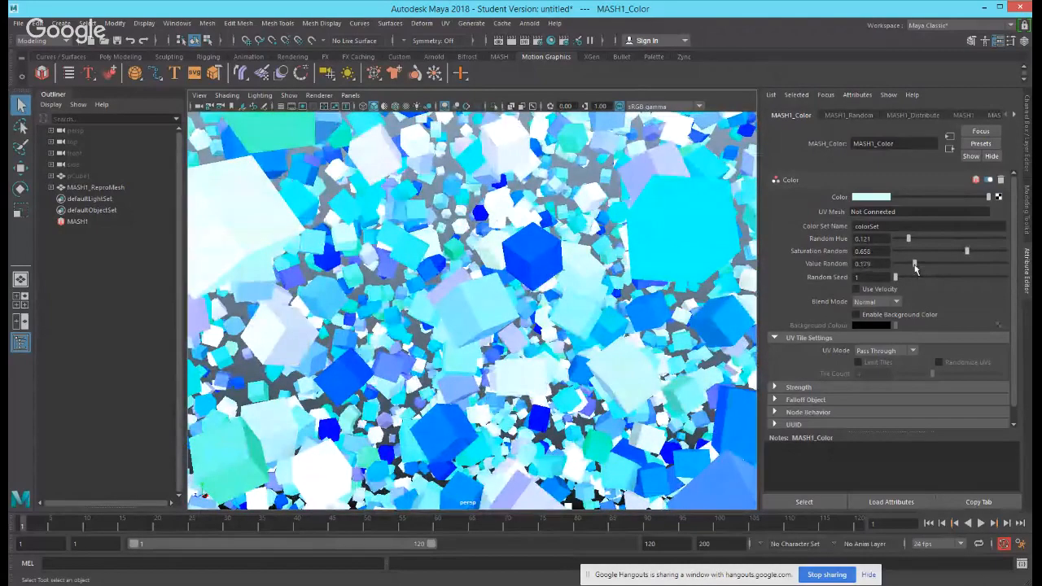
{"action": "left_click_drag", "start_coordinate": [640, 232], "coordinate": [472, 231], "text": "alt"}
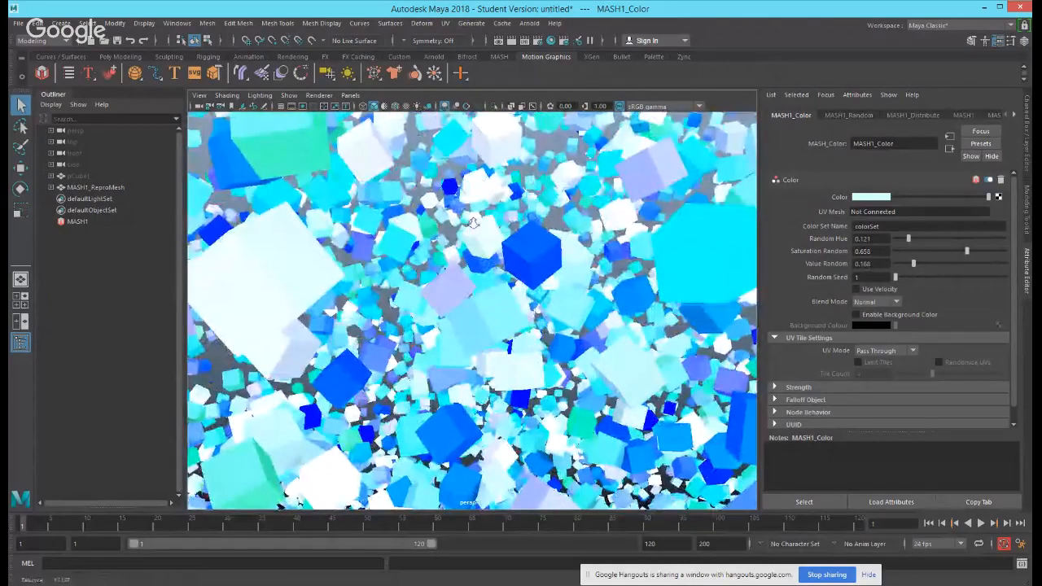
{"action": "right_click_drag", "start_coordinate": [471, 230], "coordinate": [272, 222], "text": "alt"}
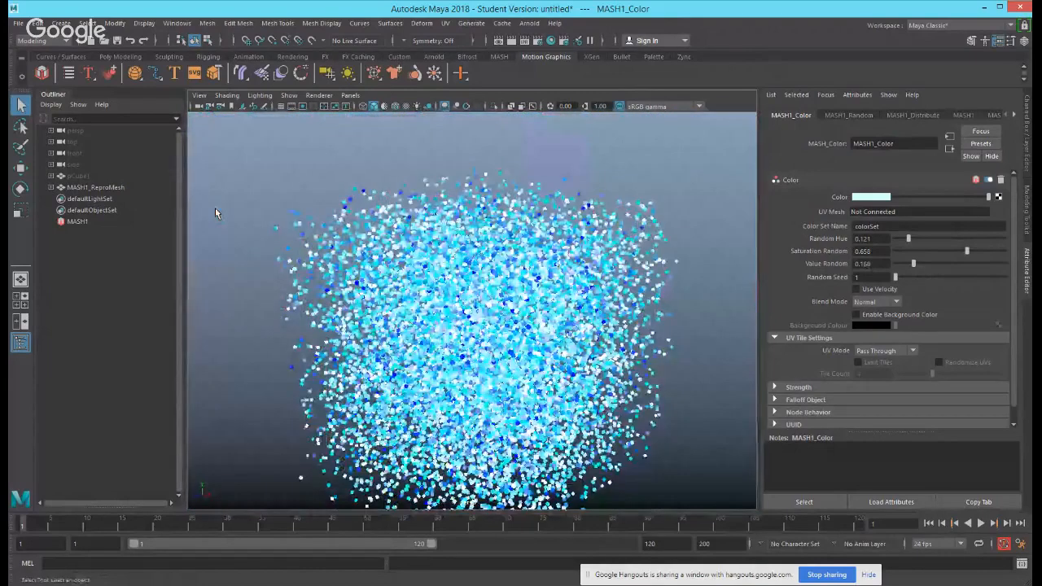
{"action": "left_click", "coordinate": [82, 222]}
{"action": "left_click", "coordinate": [67, 75]}
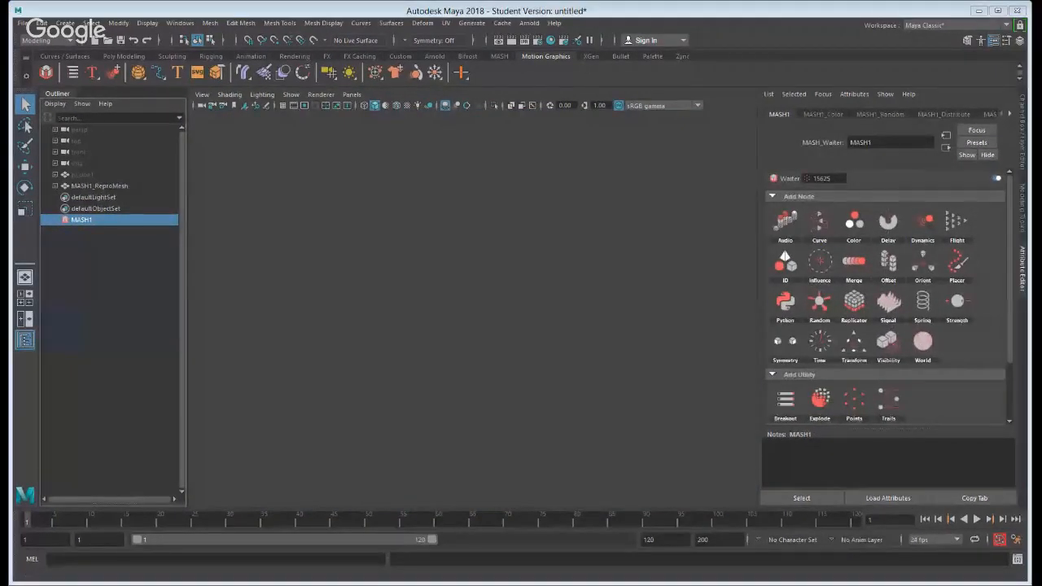
{"action": "left_click", "coordinate": [97, 245]}
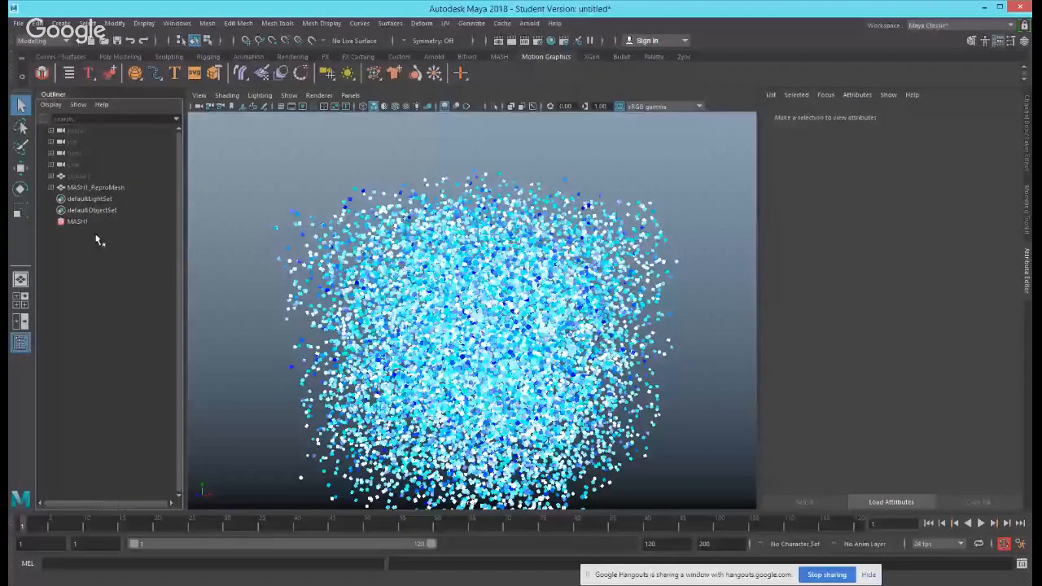
{"action": "key", "text": "alt+Tab"}
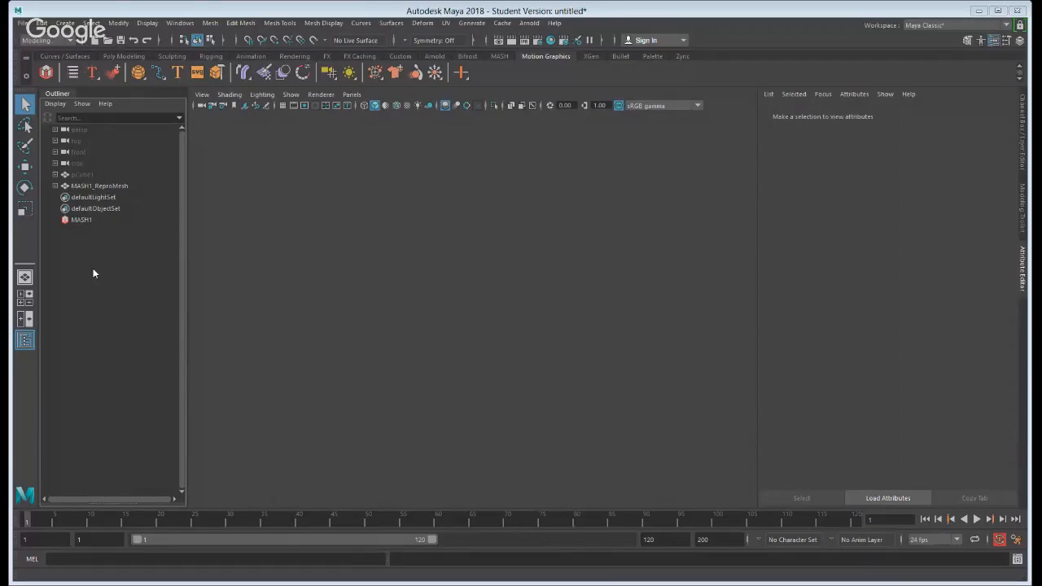
{"action": "key", "text": "alt+Tab"}
Create a polygon sphere, scale it up and move it beside the upper part of the cube cloud.
{"action": "key", "text": "w"}
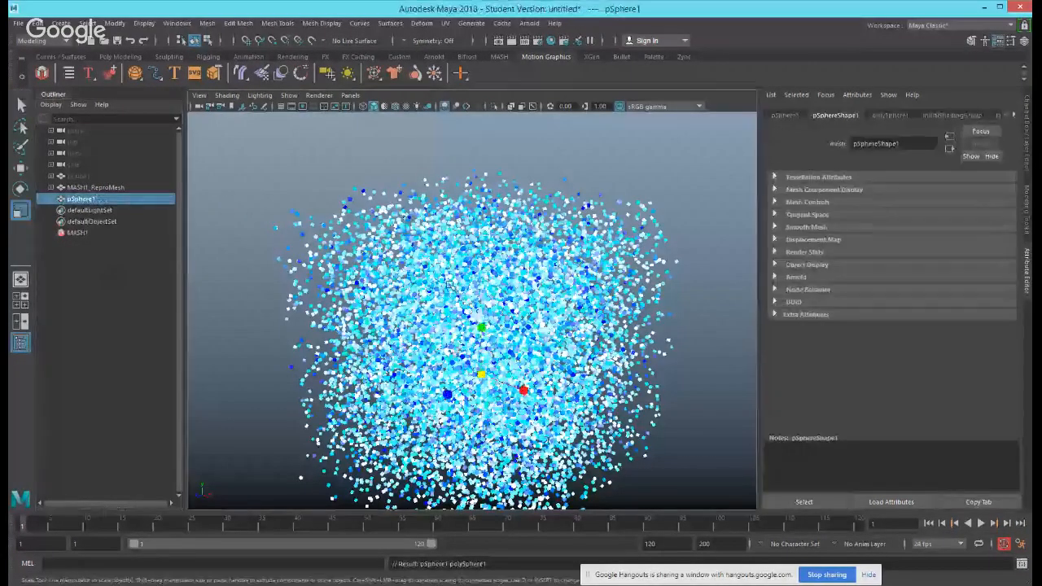
{"action": "left_click_drag", "start_coordinate": [521, 359], "coordinate": [668, 208], "text": "alt"}
{"action": "key", "text": "r"}
{"action": "key", "text": "w"}
Open MASH1's Random node Strength settings, try lower Strength and Random Strength values, and return both to 1.
{"action": "left_click", "coordinate": [71, 234]}
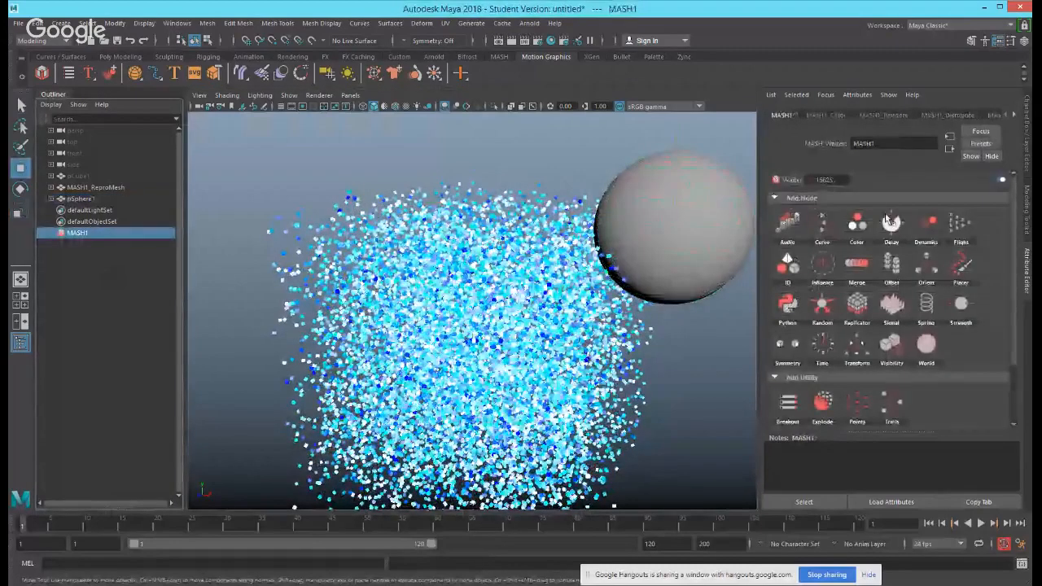
{"action": "left_click", "coordinate": [888, 116]}
{"action": "scroll", "coordinate": [870, 244], "scroll_direction": "down", "scroll_amount": 3}
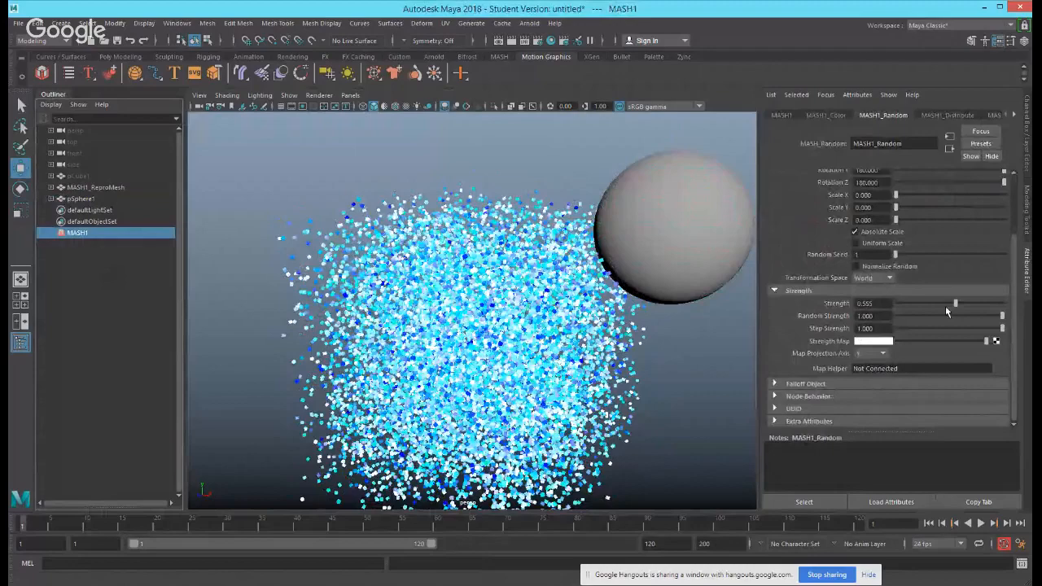
{"action": "left_click_drag", "start_coordinate": [946, 306], "coordinate": [892, 326]}
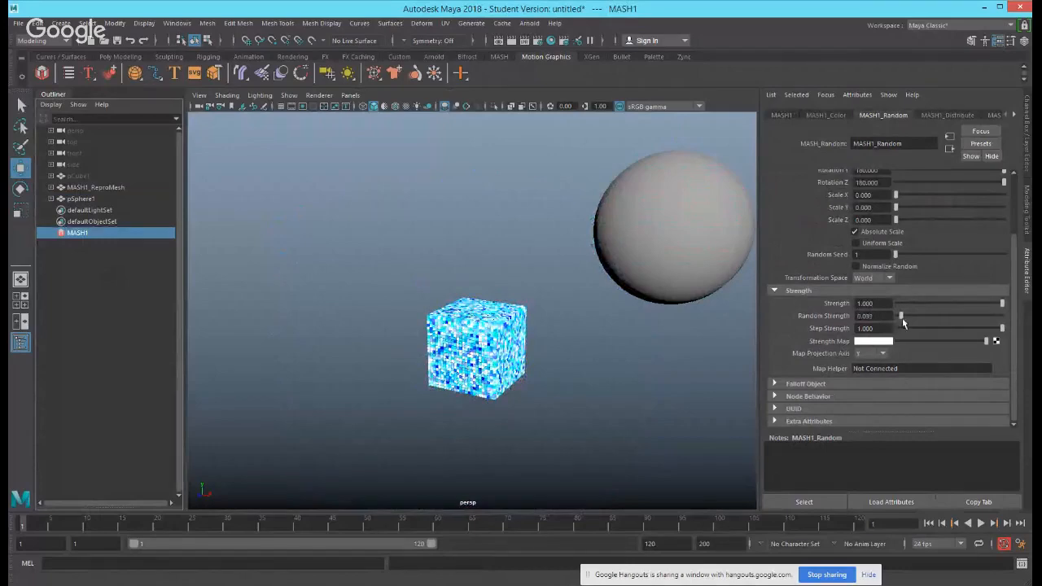
{"action": "left_click_drag", "start_coordinate": [931, 320], "coordinate": [1007, 325]}
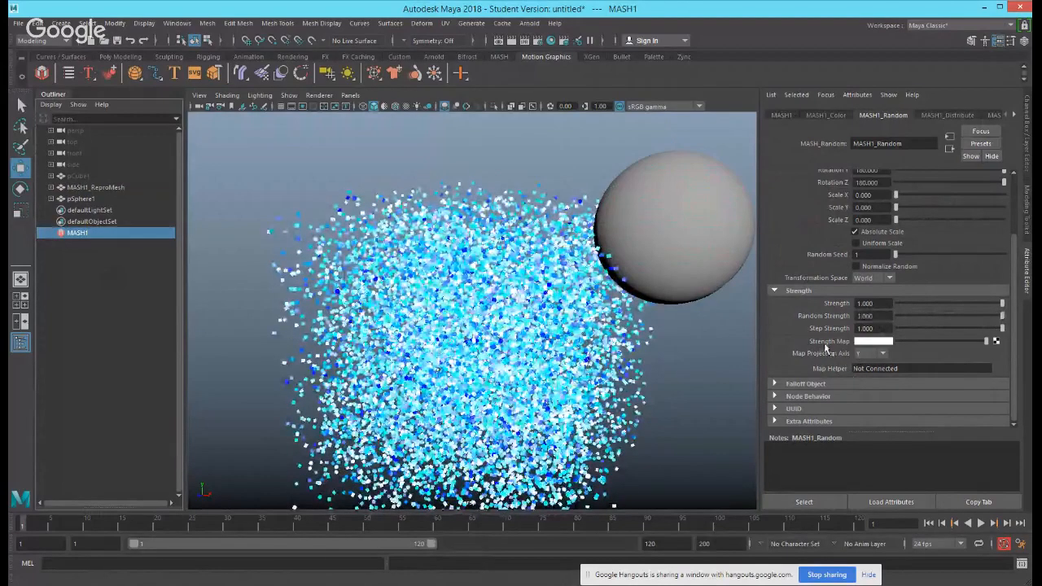
Expand the Random node's Falloff Object settings and create a new falloff object for it.
{"action": "left_click", "coordinate": [808, 384]}
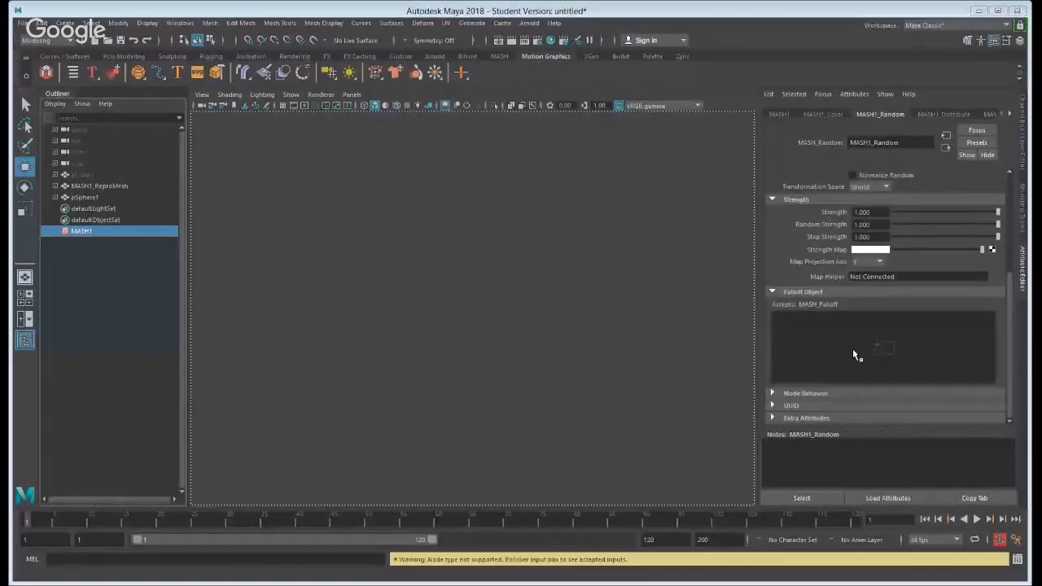
{"action": "right_click", "coordinate": [826, 338]}
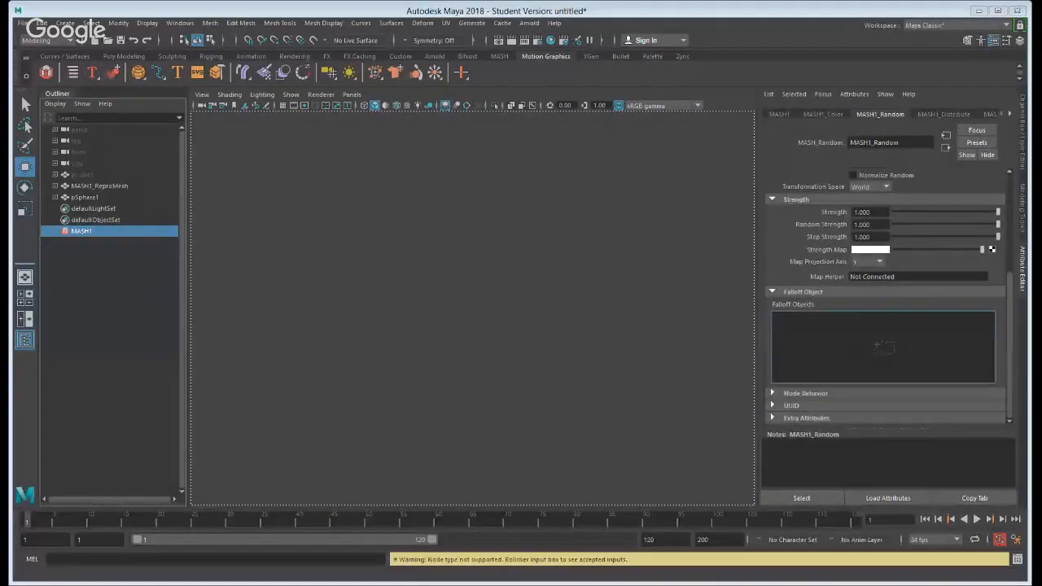
{"action": "left_click", "coordinate": [852, 346]}
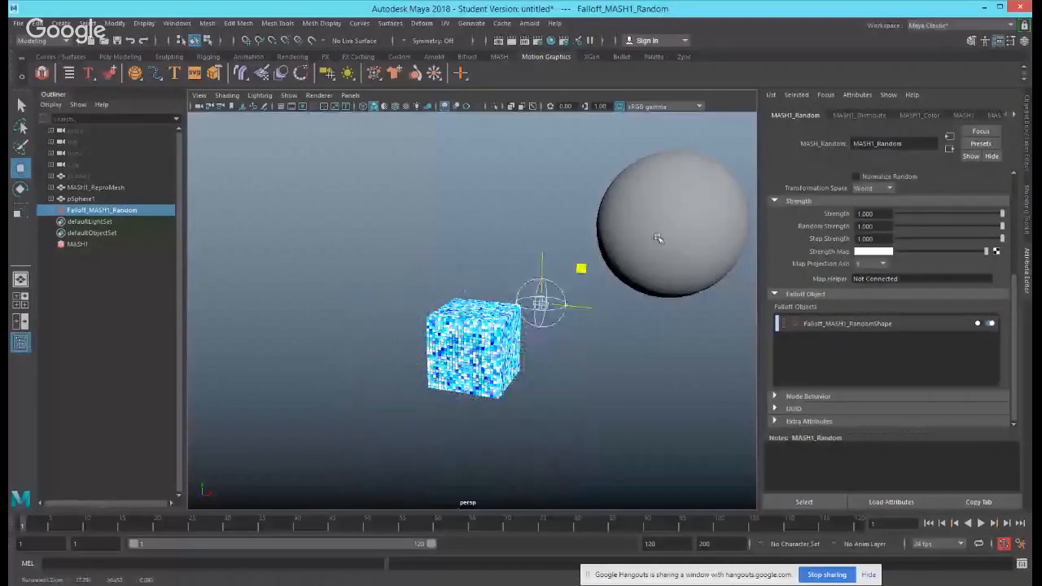
Centre the falloff object on the polygon sphere and set its Inner Zone to about 0.546.
{"action": "left_click_drag", "start_coordinate": [658, 239], "coordinate": [701, 201]}
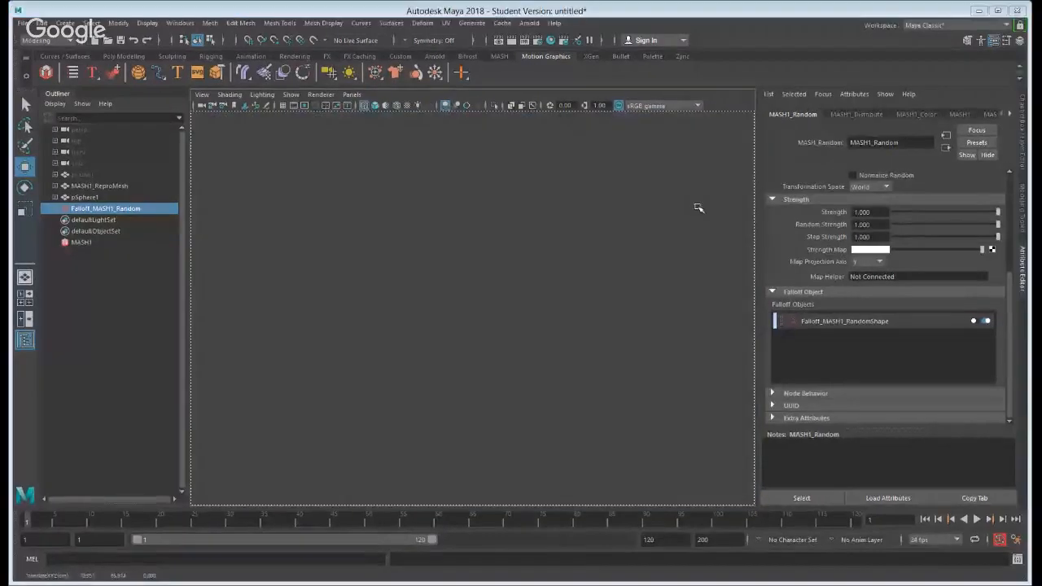
{"action": "key", "text": "r"}
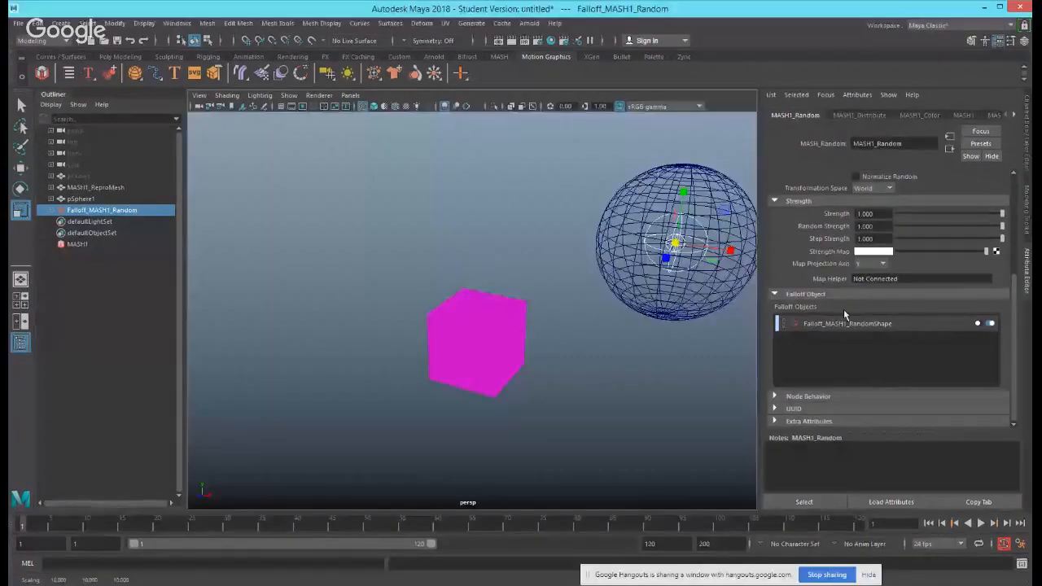
{"action": "double_click", "coordinate": [843, 323]}
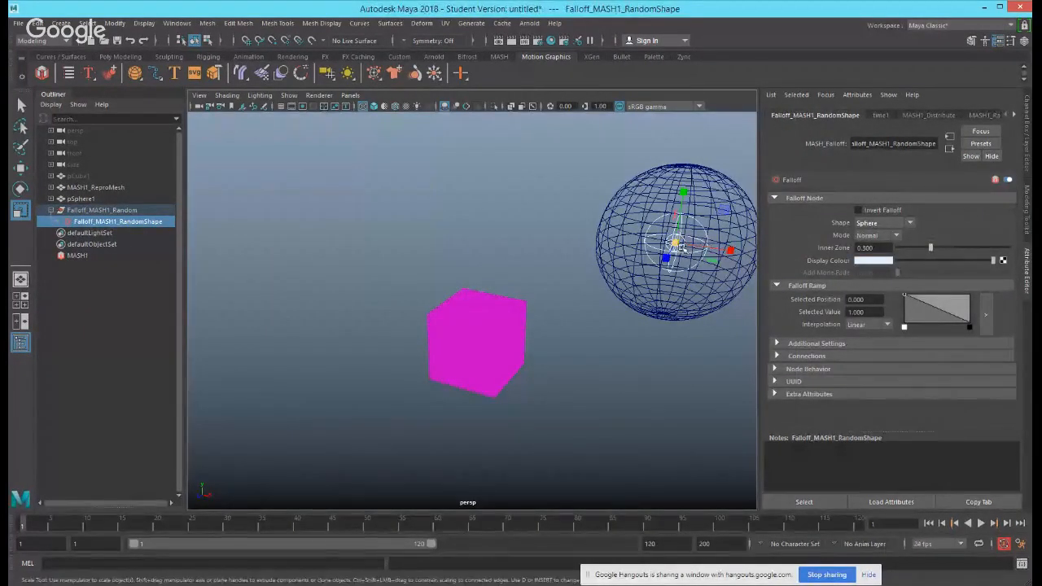
{"action": "key", "text": "q"}
{"action": "key", "text": "w"}
{"action": "key", "text": "r"}
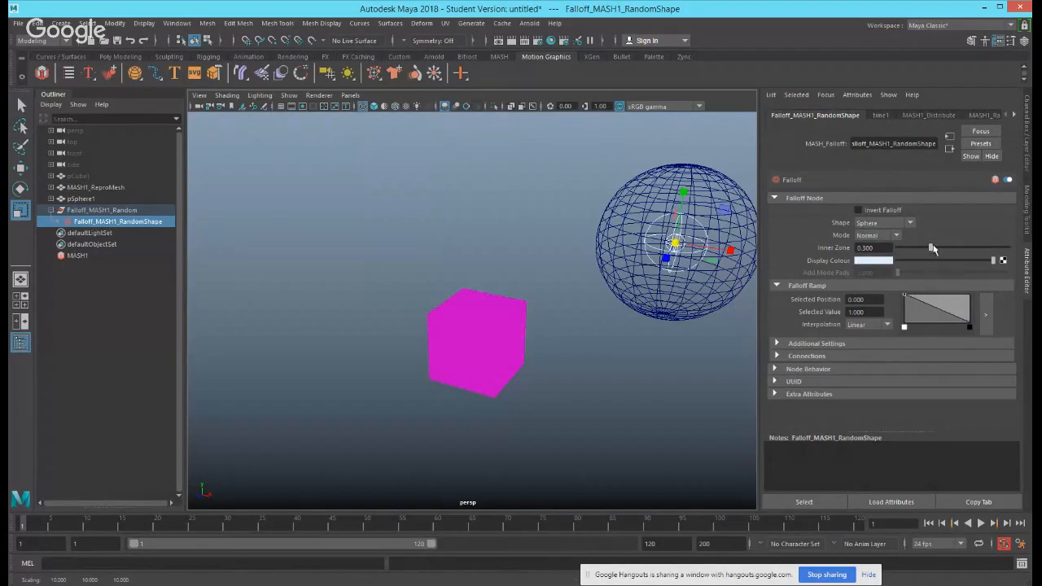
{"action": "left_click_drag", "start_coordinate": [934, 248], "coordinate": [958, 249]}
Scale the polygon sphere down to about 9.05 to match the falloff object, and parent the falloff to the sphere.
{"action": "left_click", "coordinate": [667, 211]}
{"action": "middle_click_drag", "start_coordinate": [668, 211], "coordinate": [590, 268]}
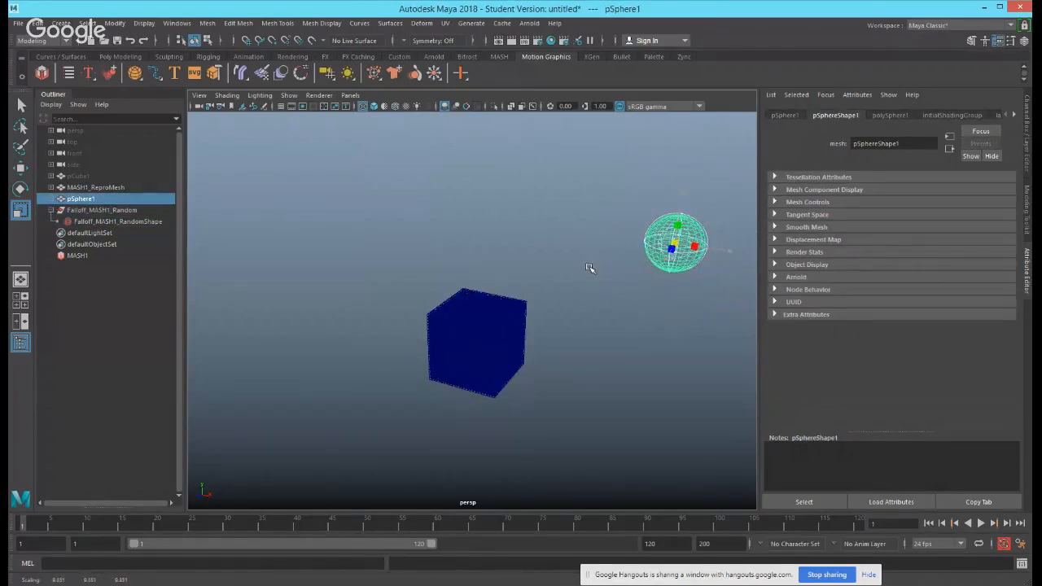
{"action": "key", "text": "q"}
{"action": "left_click", "coordinate": [111, 222]}
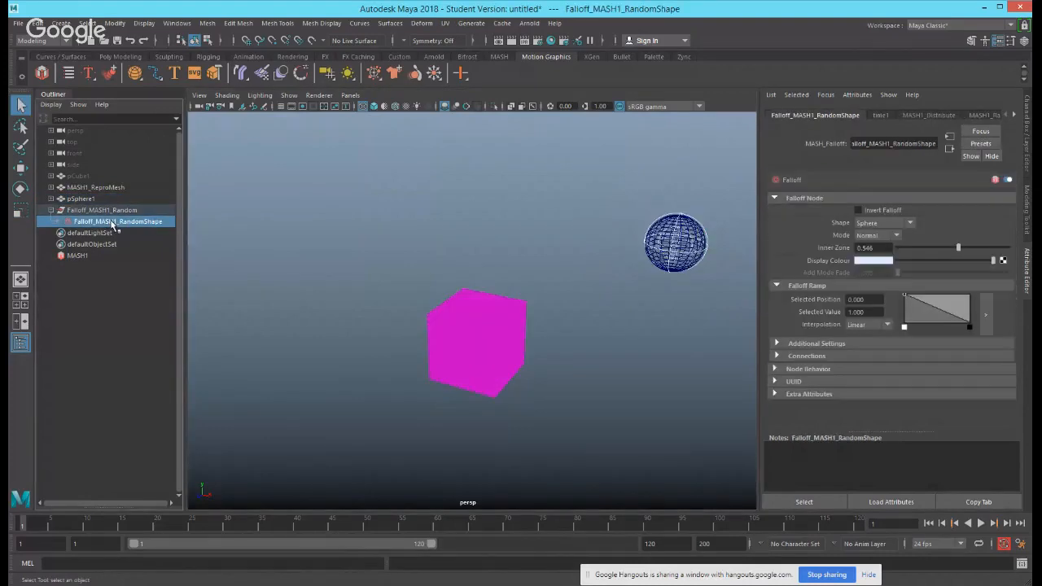
{"action": "left_click", "coordinate": [106, 200], "text": "ctrl"}
{"action": "left_click", "coordinate": [116, 202], "text": "ctrl"}
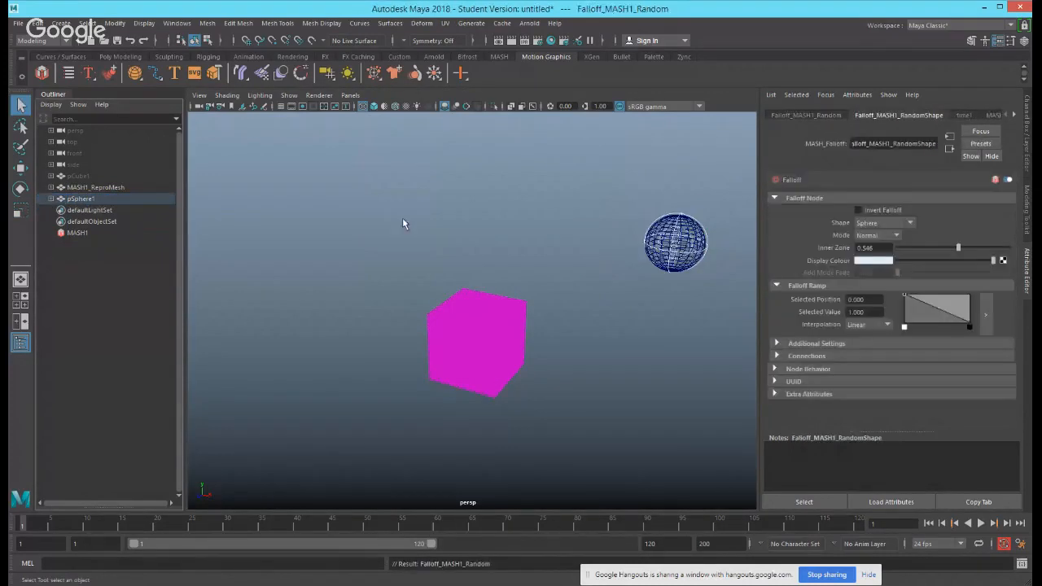
Move the sphere with its parented falloff onto the upper corner of the cube grid.
{"action": "left_click", "coordinate": [402, 220]}
{"action": "left_click", "coordinate": [651, 234]}
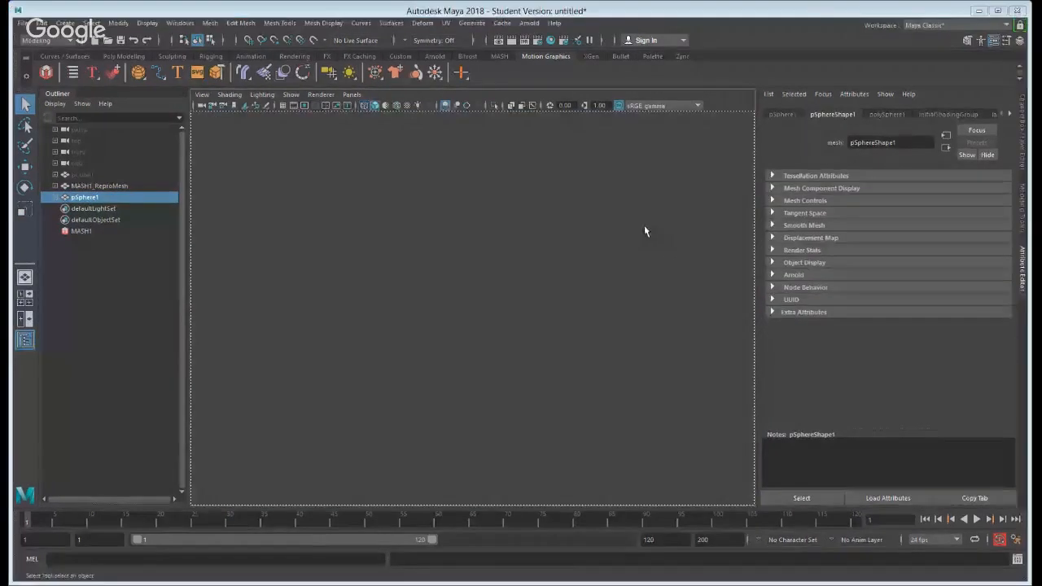
{"action": "left_click", "coordinate": [570, 239]}
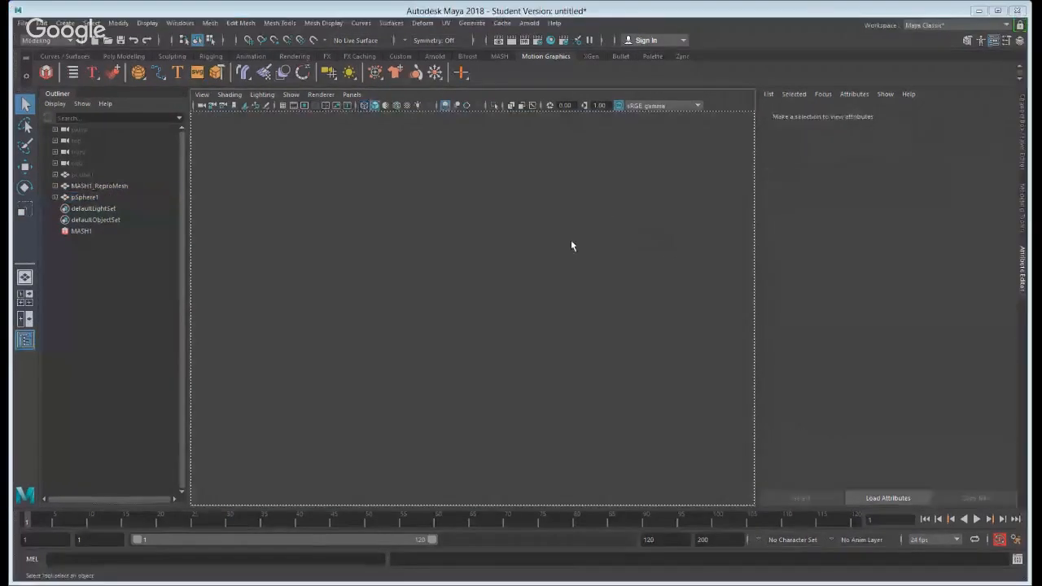
{"action": "left_click", "coordinate": [648, 217]}
{"action": "key", "text": "w"}
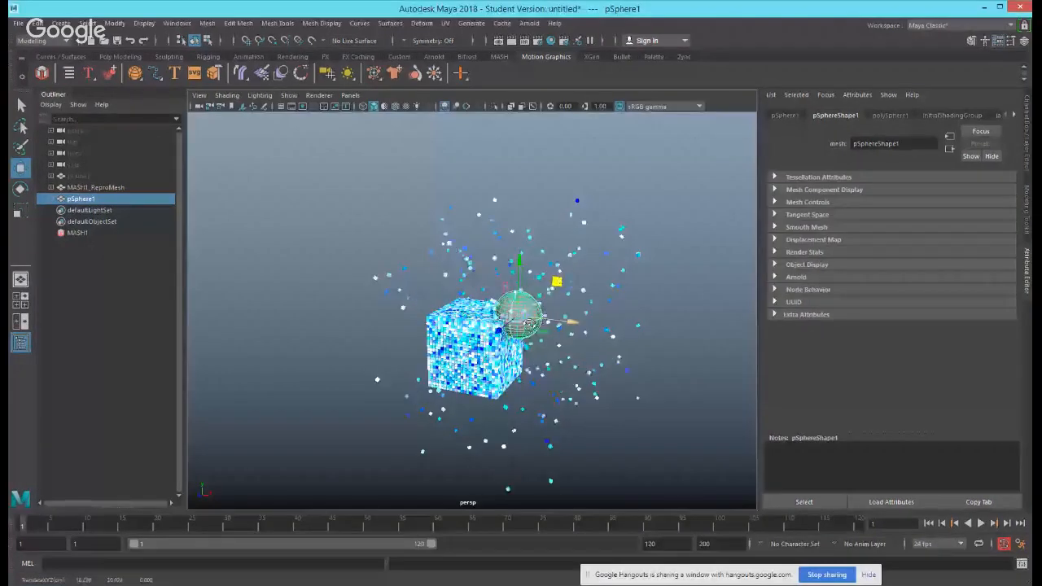
{"action": "scroll", "coordinate": [548, 289], "scroll_direction": "up", "scroll_amount": 3}
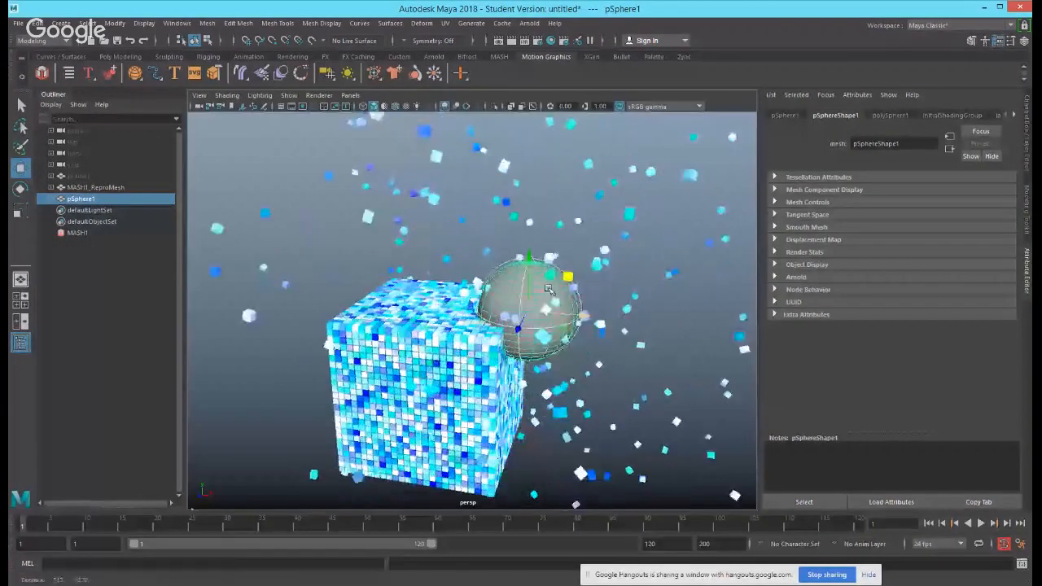
{"action": "left_click_drag", "start_coordinate": [548, 289], "coordinate": [562, 318], "text": "alt"}
{"action": "left_click_drag", "start_coordinate": [553, 261], "coordinate": [529, 291], "text": "alt"}
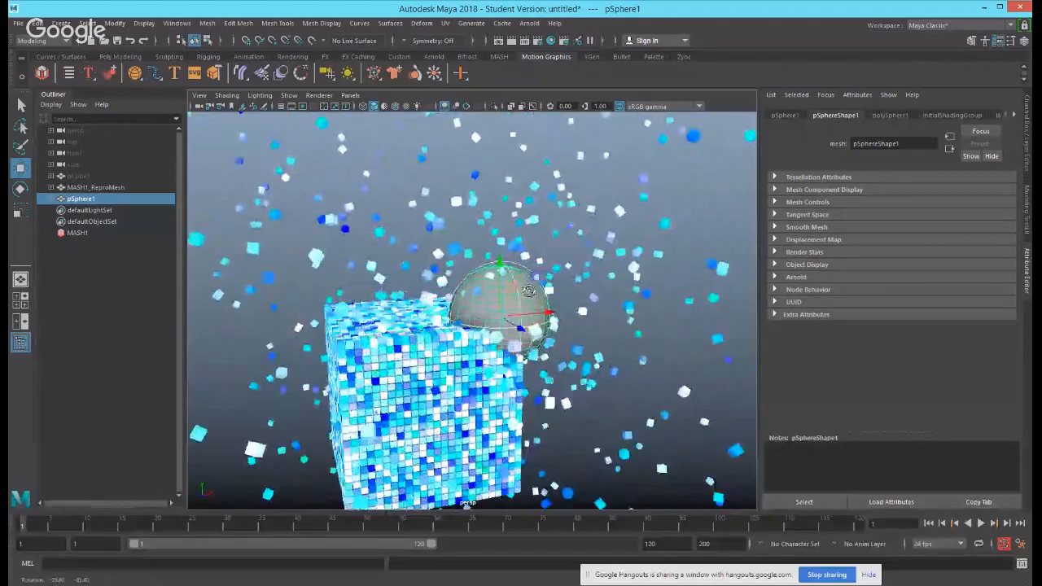
Reduce MASH1's Random position amounts to about 6.915 in X and Y and about 9.043 in Z.
{"action": "key", "text": "q"}
{"action": "left_click", "coordinate": [81, 233]}
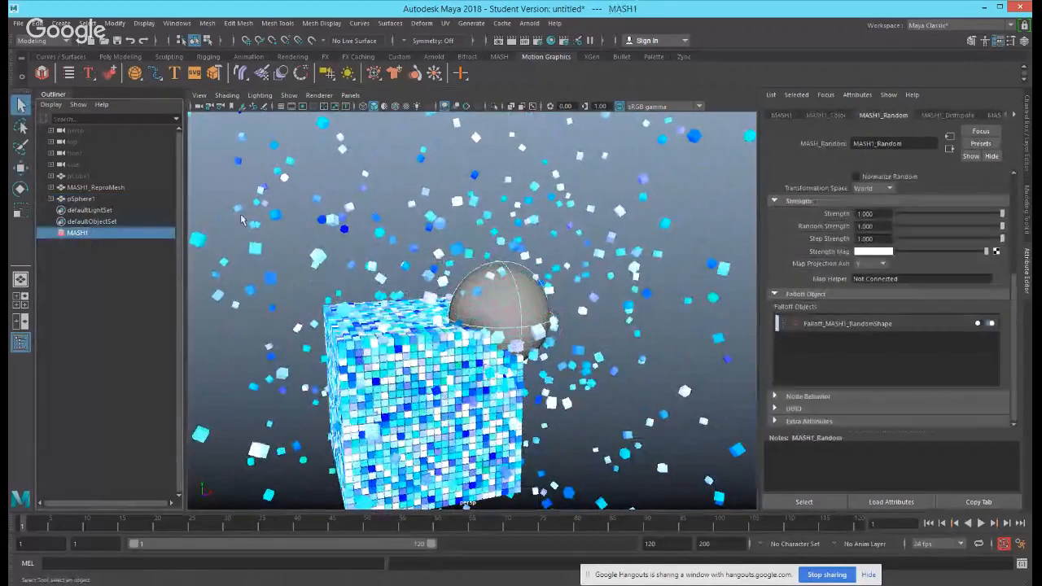
{"action": "left_click_drag", "start_coordinate": [649, 276], "coordinate": [672, 250], "text": "alt"}
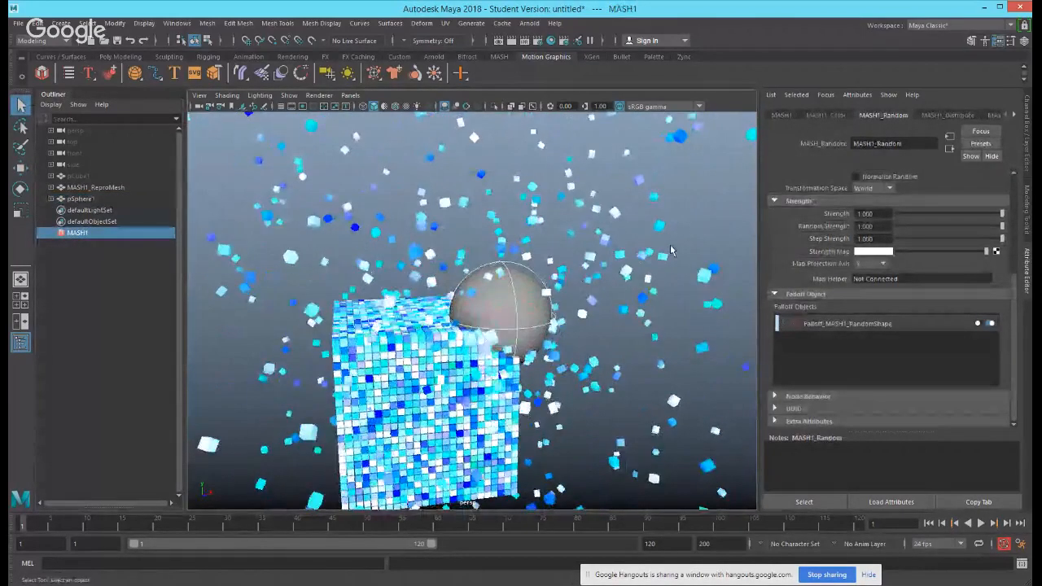
{"action": "scroll", "coordinate": [926, 198], "scroll_direction": "up", "scroll_amount": 4}
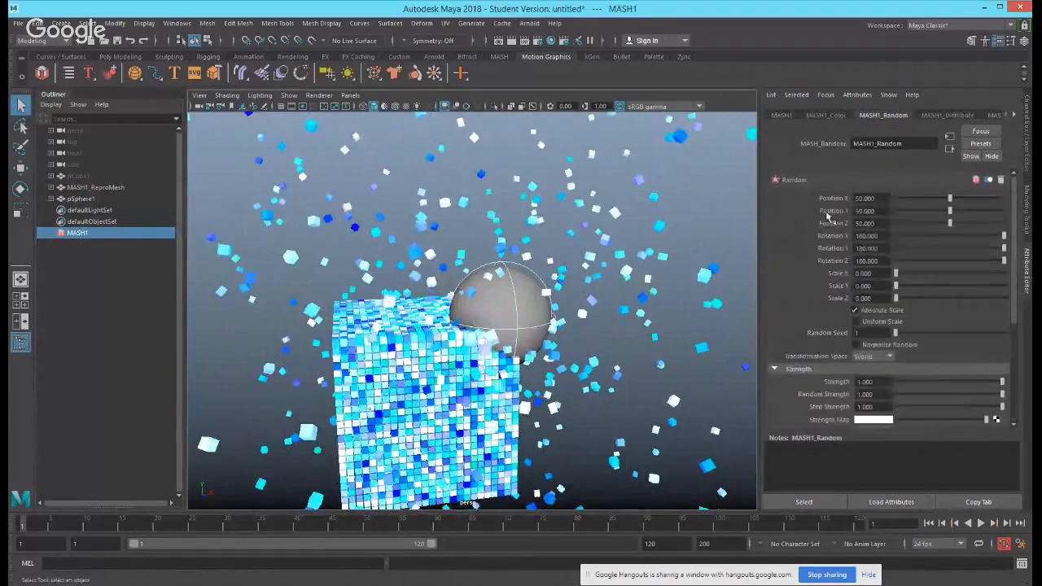
{"action": "left_click_drag", "start_coordinate": [926, 197], "coordinate": [919, 198]}
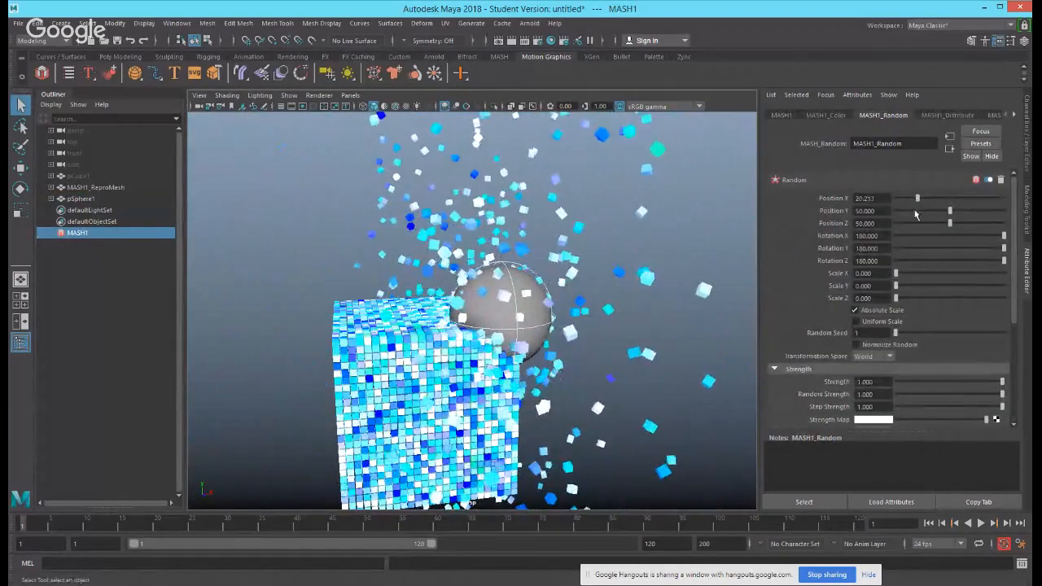
{"action": "left_click", "coordinate": [914, 211]}
{"action": "left_click", "coordinate": [916, 223]}
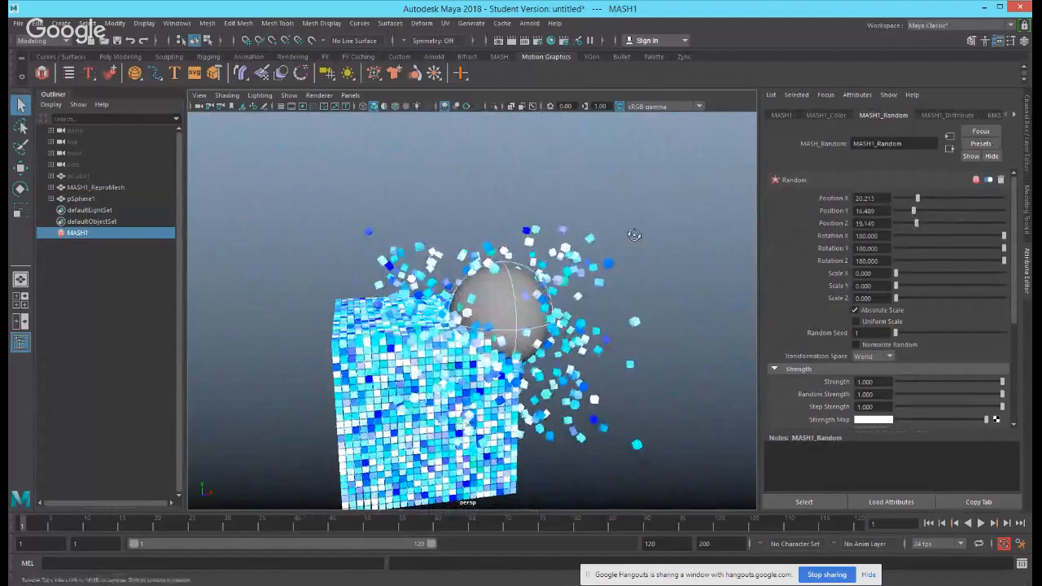
{"action": "left_click", "coordinate": [903, 198]}
{"action": "left_click", "coordinate": [903, 211]}
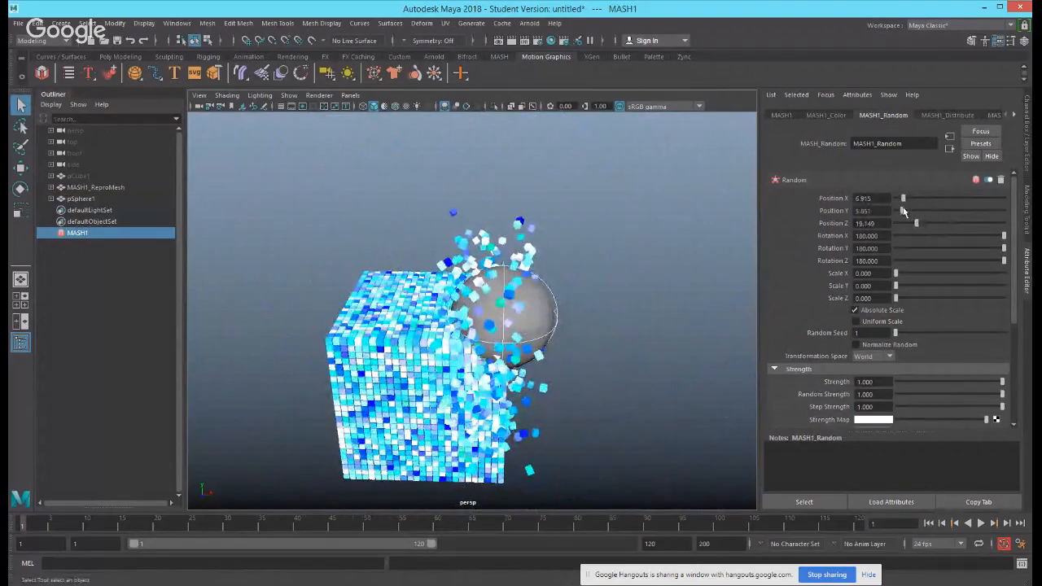
{"action": "left_click_drag", "start_coordinate": [602, 262], "coordinate": [654, 271], "text": "alt"}
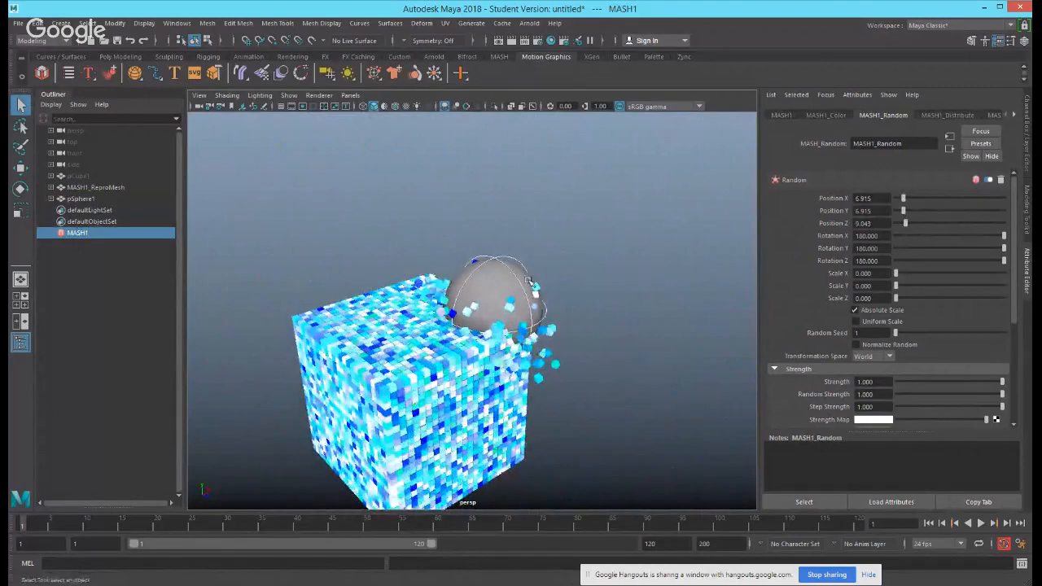
Reposition the sphere so it sits lower and deeper in the upper corner of the cube grid.
{"action": "left_click", "coordinate": [538, 301]}
{"action": "key", "text": "w"}
{"action": "left_click_drag", "start_coordinate": [553, 315], "coordinate": [606, 295]}
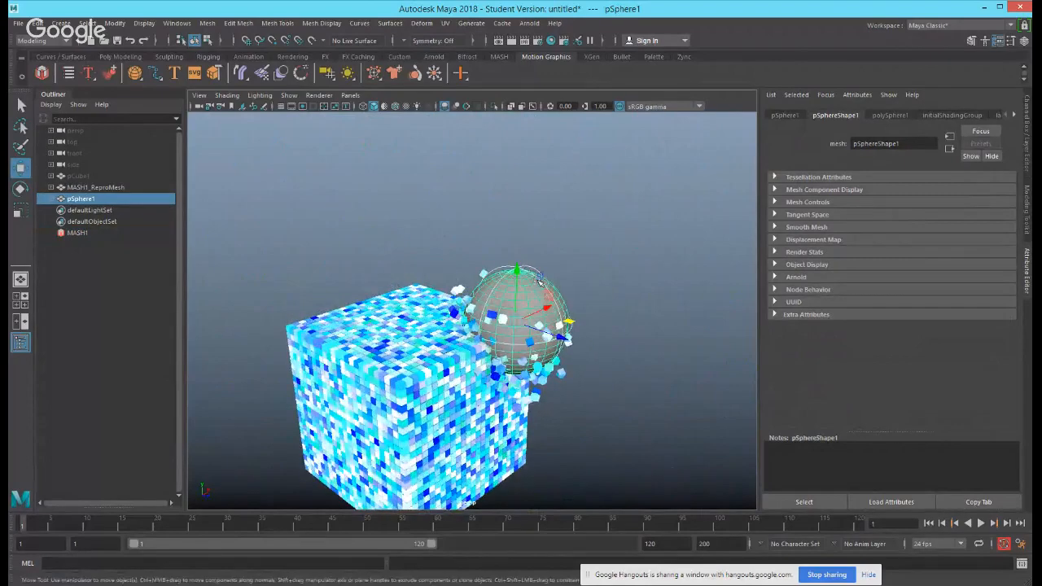
{"action": "left_click_drag", "start_coordinate": [545, 308], "coordinate": [521, 324]}
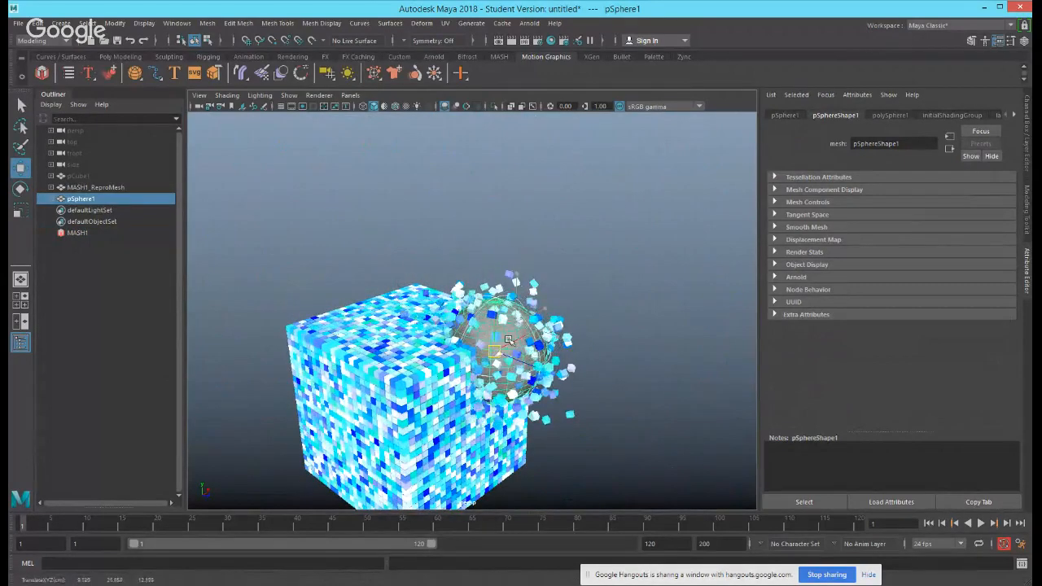
{"action": "left_click_drag", "start_coordinate": [593, 333], "coordinate": [602, 298], "text": "alt"}
{"action": "key", "text": "e"}
{"action": "key", "text": "q"}
{"action": "right_click_drag", "start_coordinate": [442, 267], "coordinate": [483, 288], "text": "alt"}
{"action": "middle_click_drag", "start_coordinate": [544, 288], "coordinate": [550, 256], "text": "alt"}
{"action": "left_click_drag", "start_coordinate": [593, 242], "coordinate": [579, 255], "text": "alt"}
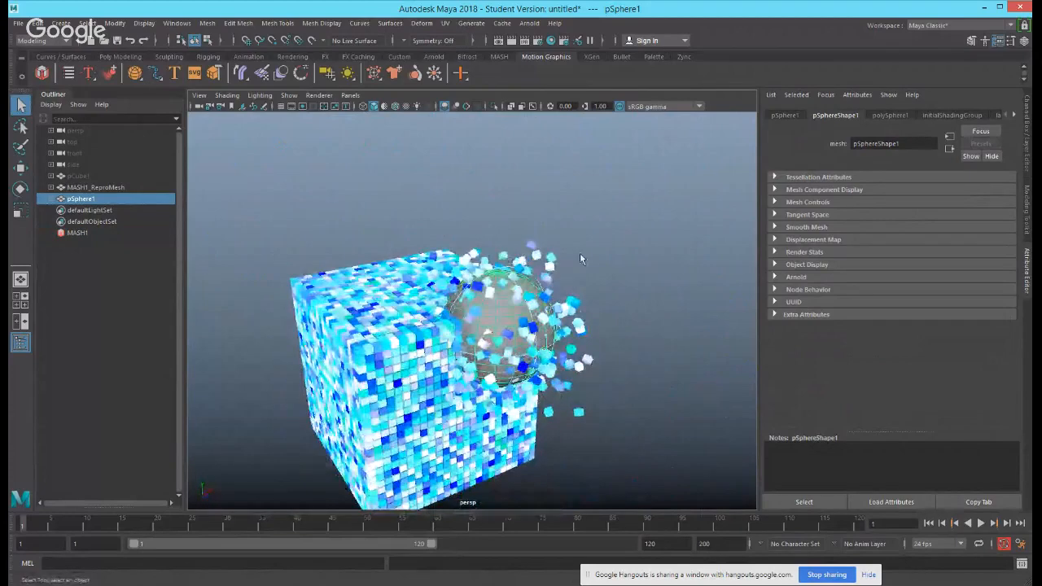
Add a Replicator node to MASH1 and set its Offset Position X to 50.
{"action": "left_click", "coordinate": [91, 222]}
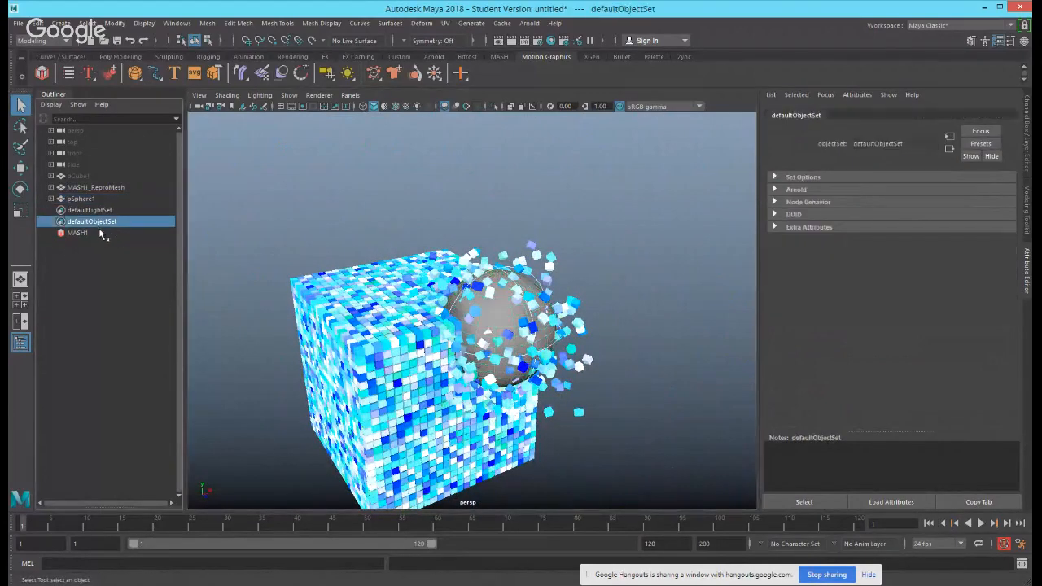
{"action": "left_click", "coordinate": [109, 232]}
{"action": "left_click", "coordinate": [781, 115]}
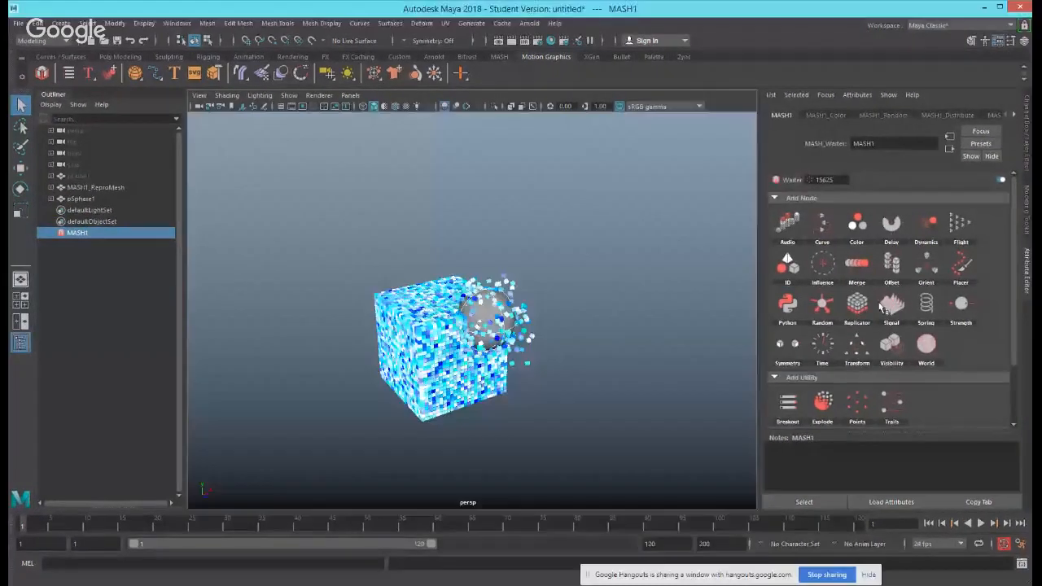
{"action": "left_click", "coordinate": [859, 305]}
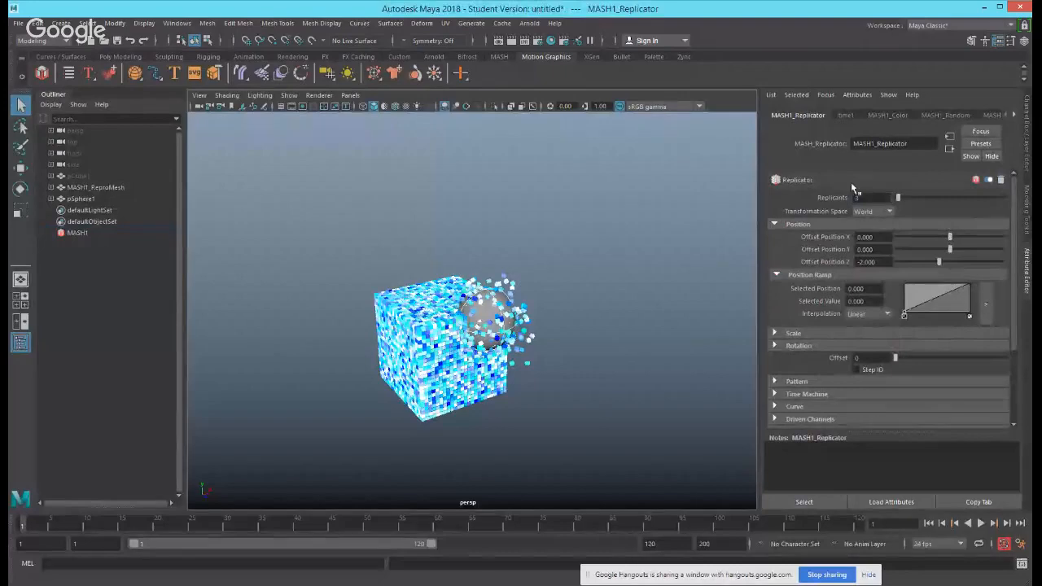
{"action": "left_click", "coordinate": [887, 238]}
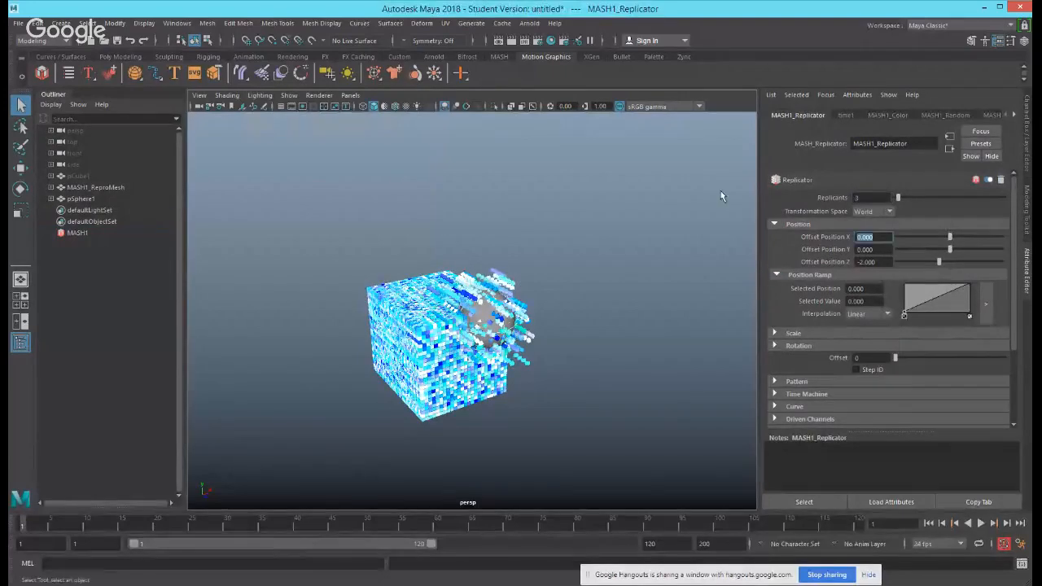
{"action": "type", "text": "50"}
{"action": "key", "text": "Return"}
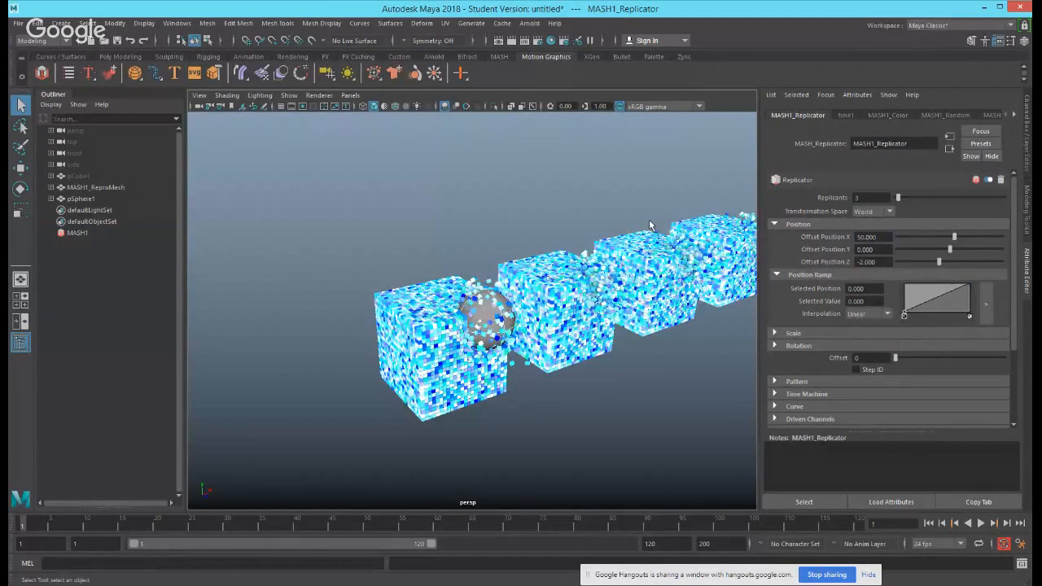
Move the sphere across the first block so it sits partly sunk into its upper face.
{"action": "left_click_drag", "start_coordinate": [649, 219], "coordinate": [612, 216], "text": "alt"}
{"action": "middle_click_drag", "start_coordinate": [612, 216], "coordinate": [350, 183], "text": "alt"}
{"action": "scroll", "coordinate": [513, 216], "scroll_direction": "down", "scroll_amount": 3}
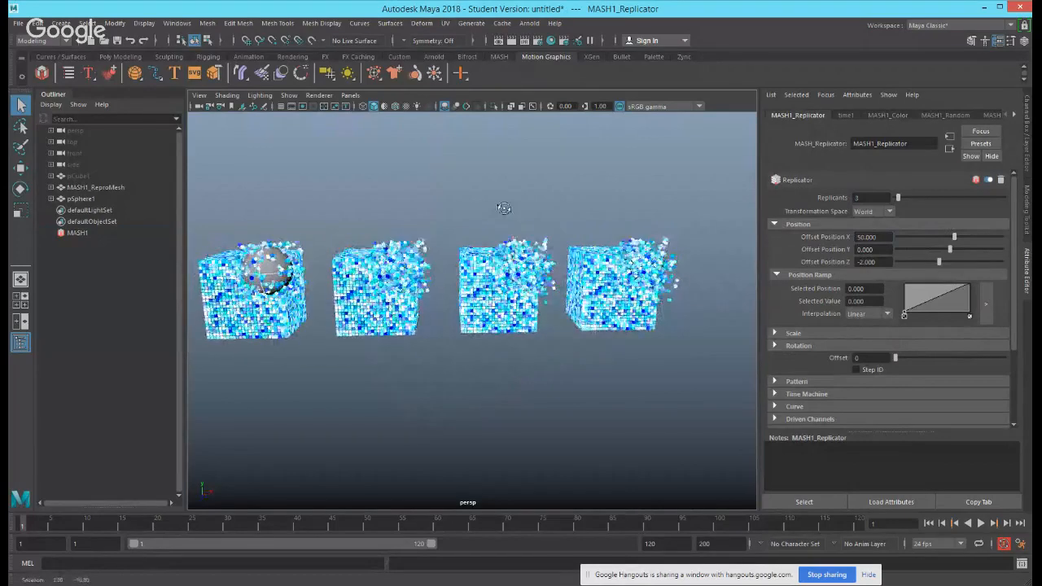
{"action": "left_click_drag", "start_coordinate": [513, 216], "coordinate": [584, 235], "text": "alt"}
{"action": "middle_click_drag", "start_coordinate": [583, 235], "coordinate": [588, 238], "text": "alt"}
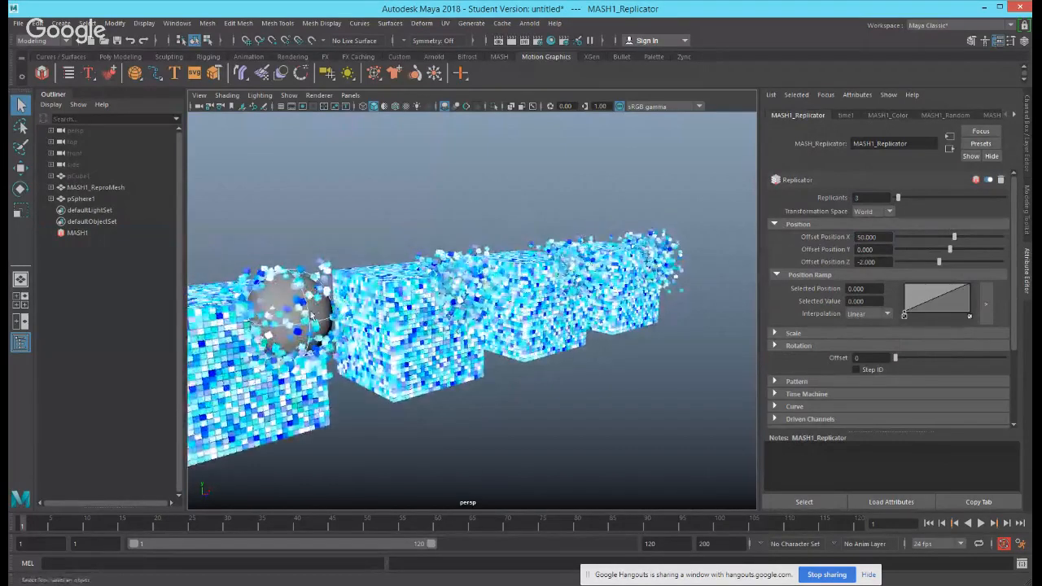
{"action": "left_click", "coordinate": [313, 318]}
{"action": "key", "text": "w"}
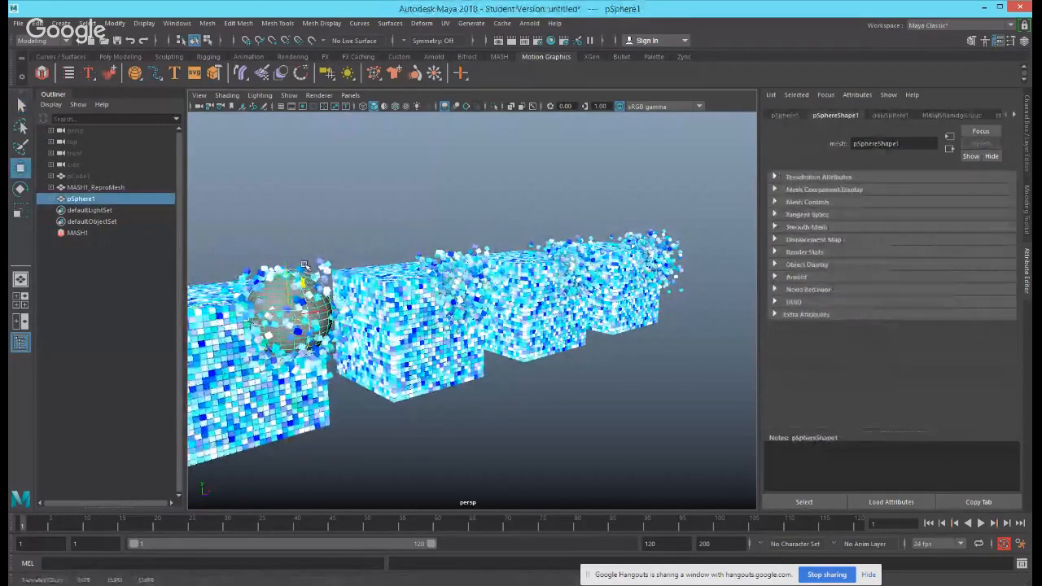
{"action": "left_click_drag", "start_coordinate": [303, 260], "coordinate": [281, 270]}
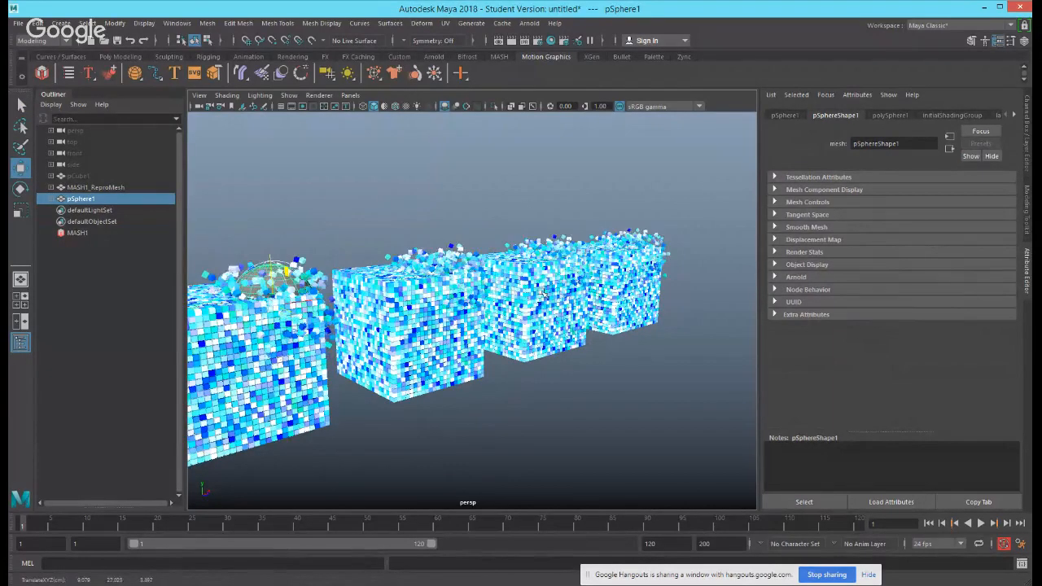
Deselect the sphere and examine how the scattered cubes repeat across the replicated blocks from several angles.
{"action": "key", "text": "q"}
{"action": "mouse_move", "coordinate": [533, 285]}
{"action": "left_mouse_down", "text": "alt"}
{"action": "mouse_move", "coordinate": [499, 312]}
{"action": "mouse_move", "coordinate": [530, 284]}
{"action": "mouse_move", "coordinate": [509, 300]}
{"action": "mouse_move", "coordinate": [583, 302]}
{"action": "mouse_move", "coordinate": [495, 333]}
{"action": "mouse_move", "coordinate": [513, 299]}
{"action": "mouse_move", "coordinate": [535, 327]}
{"action": "mouse_move", "coordinate": [523, 303]}
{"action": "left_mouse_up", "text": "alt"}
{"action": "left_click", "coordinate": [499, 374]}
{"action": "scroll", "coordinate": [561, 301], "scroll_direction": "up", "scroll_amount": 5}
{"action": "scroll", "coordinate": [583, 302], "scroll_direction": "down", "scroll_amount": 5}
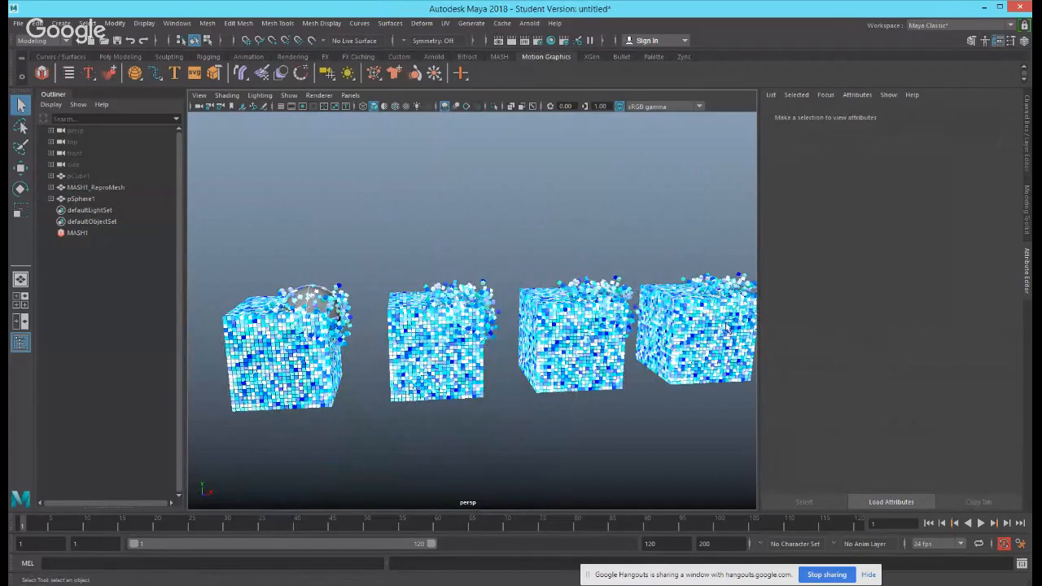
{"action": "right_click_drag", "start_coordinate": [727, 329], "coordinate": [654, 304], "text": "alt"}
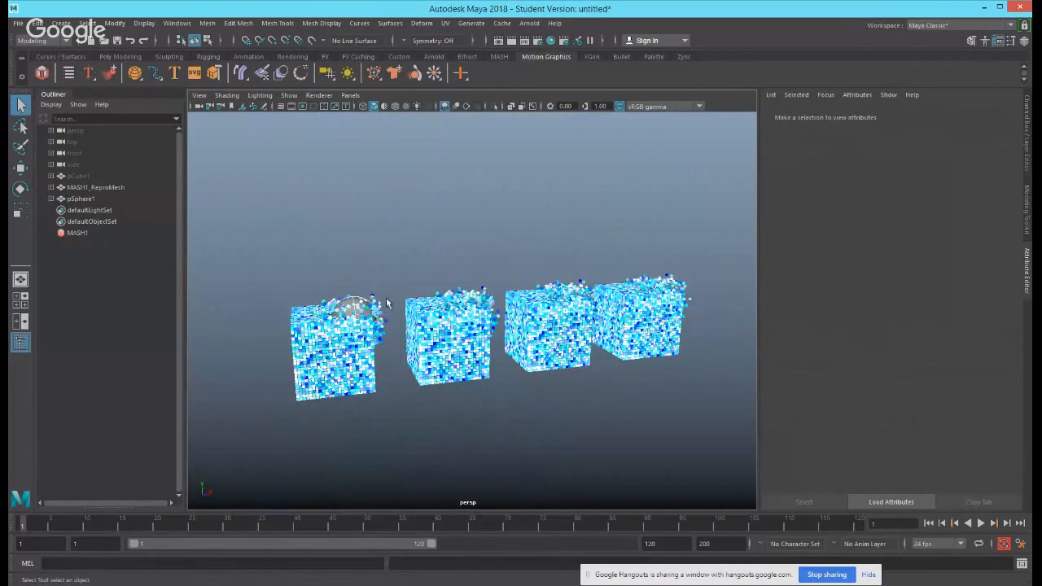
{"action": "left_click_drag", "start_coordinate": [388, 304], "coordinate": [258, 356], "text": "alt"}
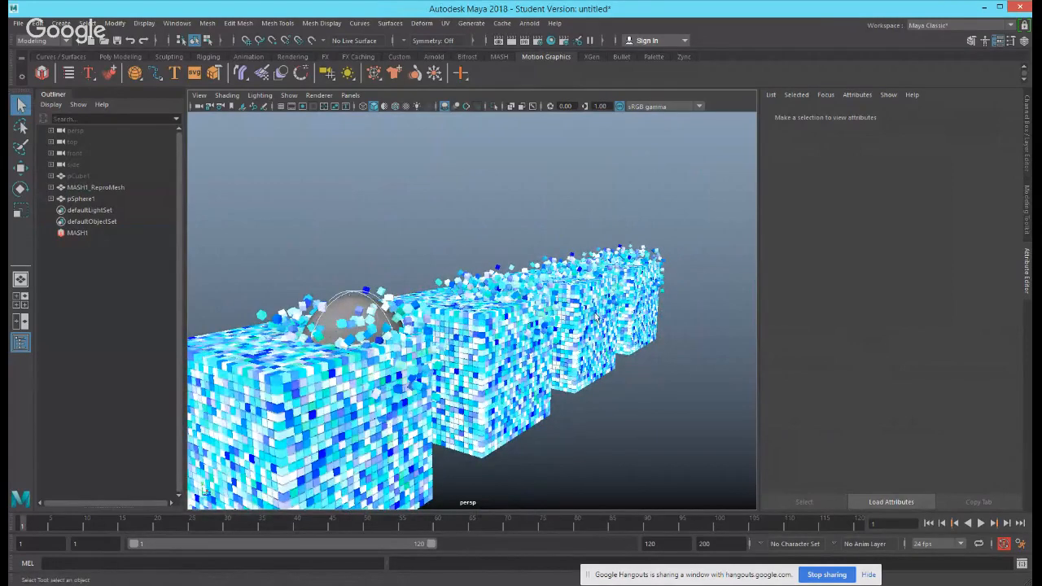
{"action": "left_click_drag", "start_coordinate": [596, 314], "coordinate": [515, 317], "text": "alt"}
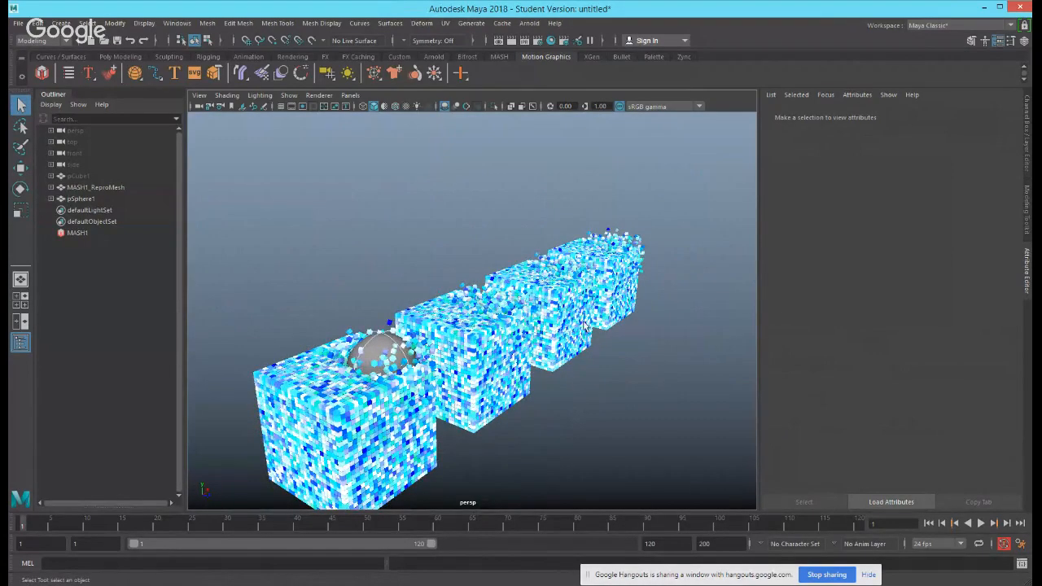
Inspect the displaced cubes around the sphere at close range and compare them with the full row of four replicated blocks.
{"action": "left_click_drag", "start_coordinate": [585, 325], "coordinate": [481, 319], "text": "alt"}
{"action": "right_click_drag", "start_coordinate": [402, 319], "coordinate": [622, 300], "text": "alt"}
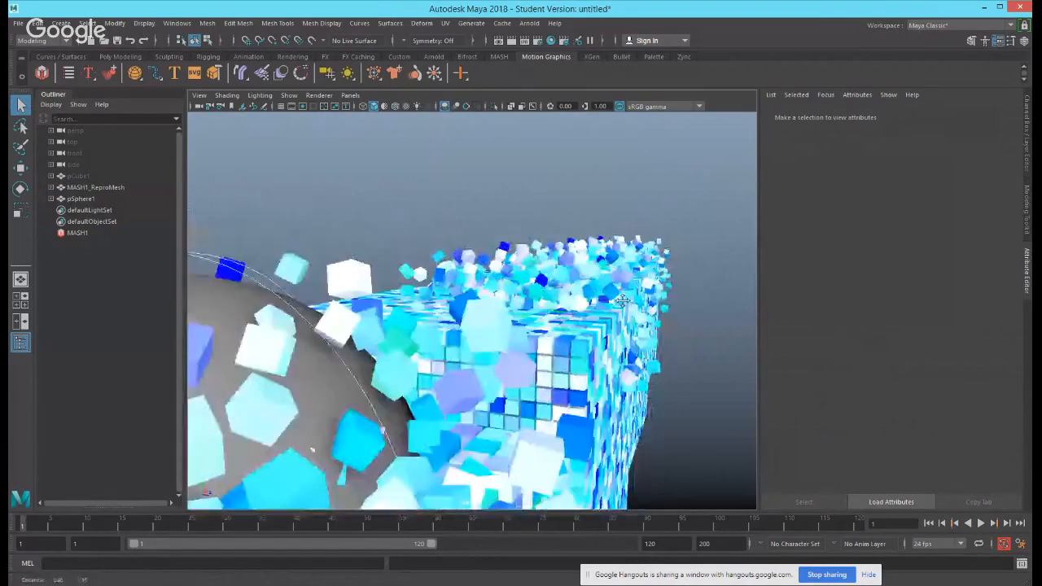
{"action": "left_click_drag", "start_coordinate": [622, 299], "coordinate": [583, 300], "text": "alt"}
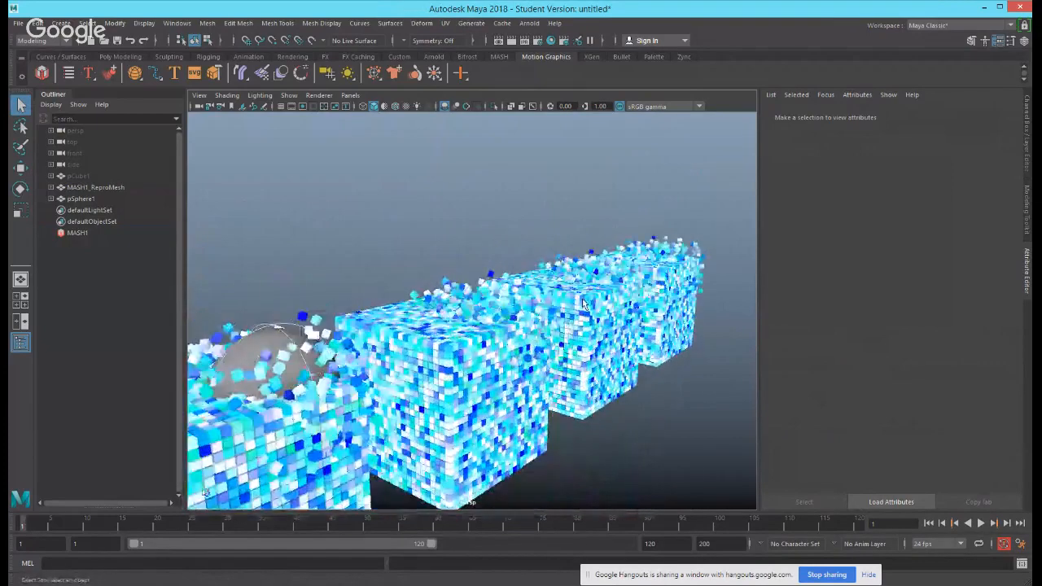
{"action": "right_click_drag", "start_coordinate": [583, 303], "coordinate": [565, 310], "text": "alt"}
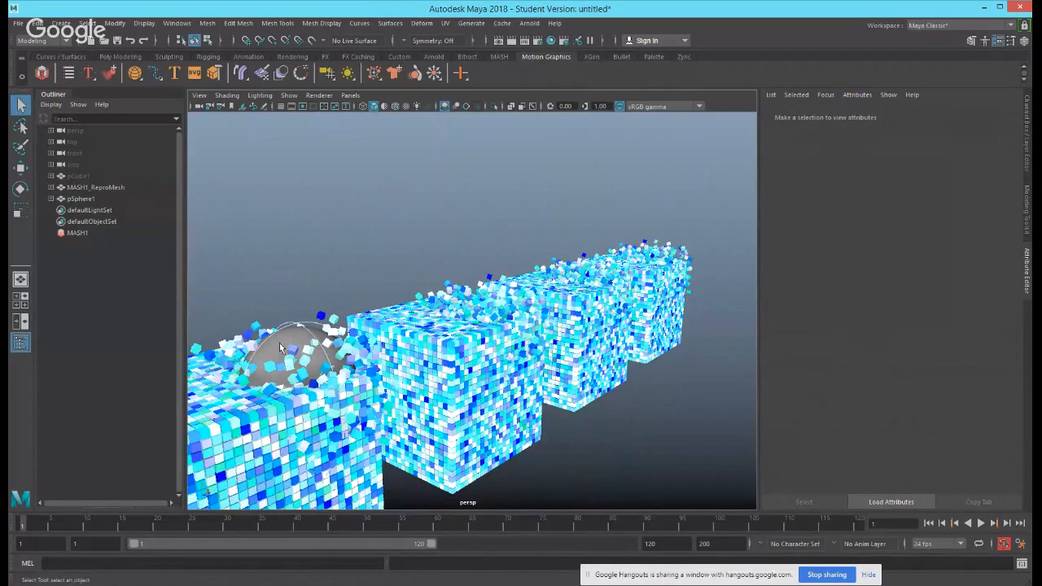
{"action": "left_click_drag", "start_coordinate": [327, 341], "coordinate": [358, 337], "text": "alt"}
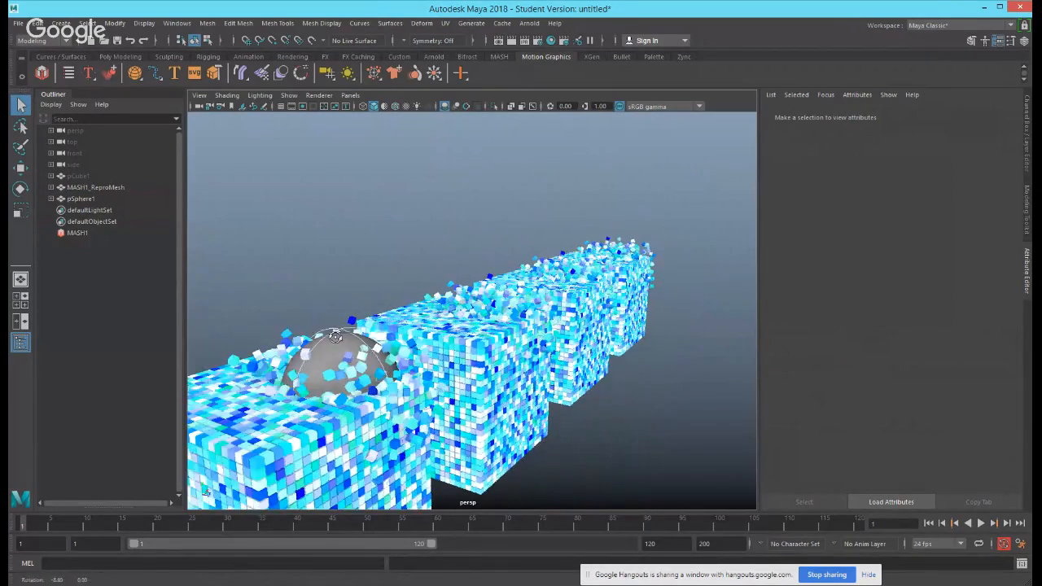
{"action": "right_click_drag", "start_coordinate": [359, 337], "coordinate": [386, 334], "text": "alt"}
{"action": "left_click_drag", "start_coordinate": [386, 333], "coordinate": [457, 329], "text": "alt"}
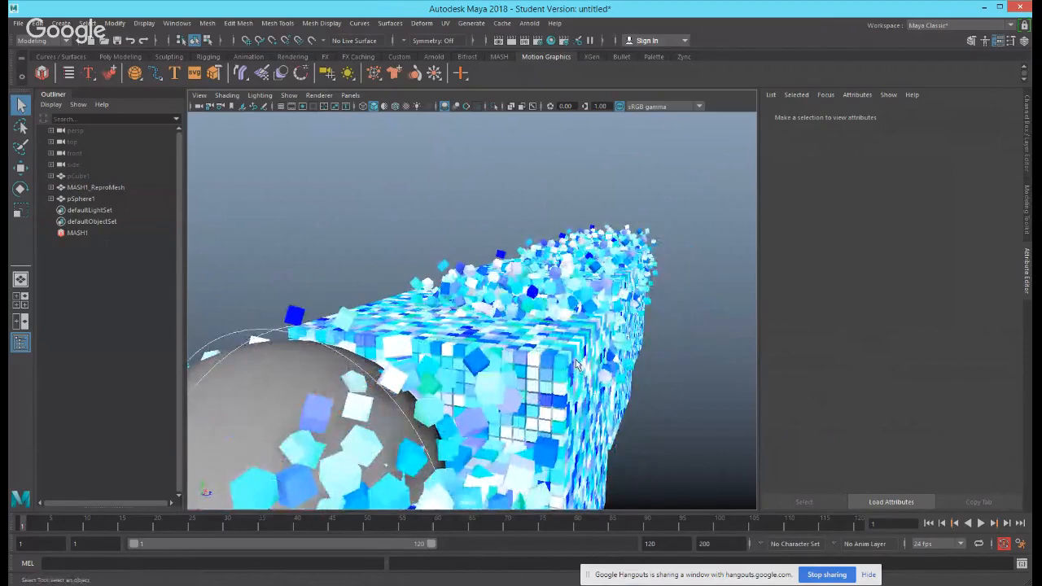
{"action": "left_click_drag", "start_coordinate": [576, 365], "coordinate": [561, 308], "text": "alt"}
{"action": "scroll", "coordinate": [561, 308], "scroll_direction": "down", "scroll_amount": 3}
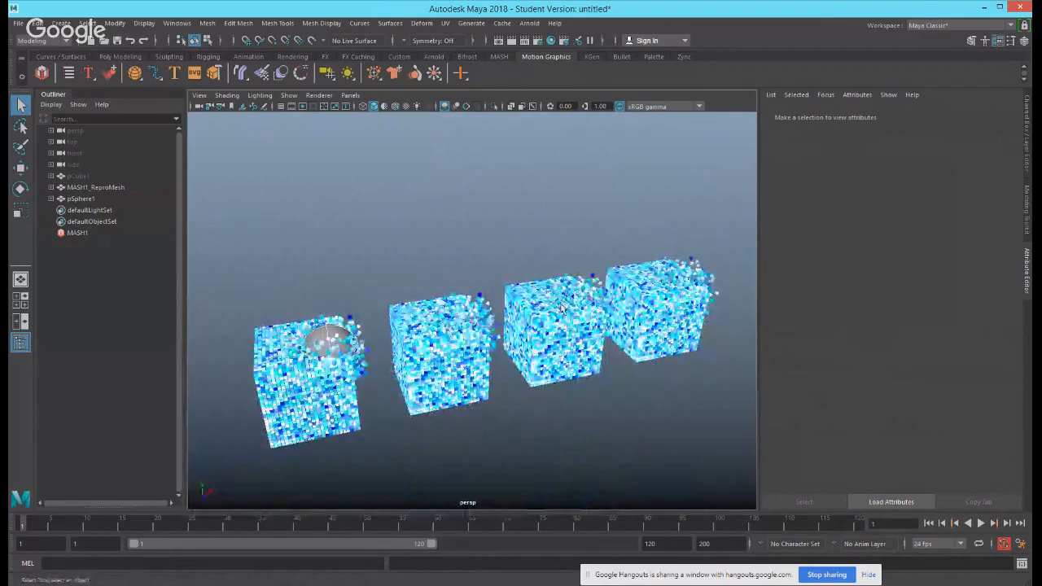